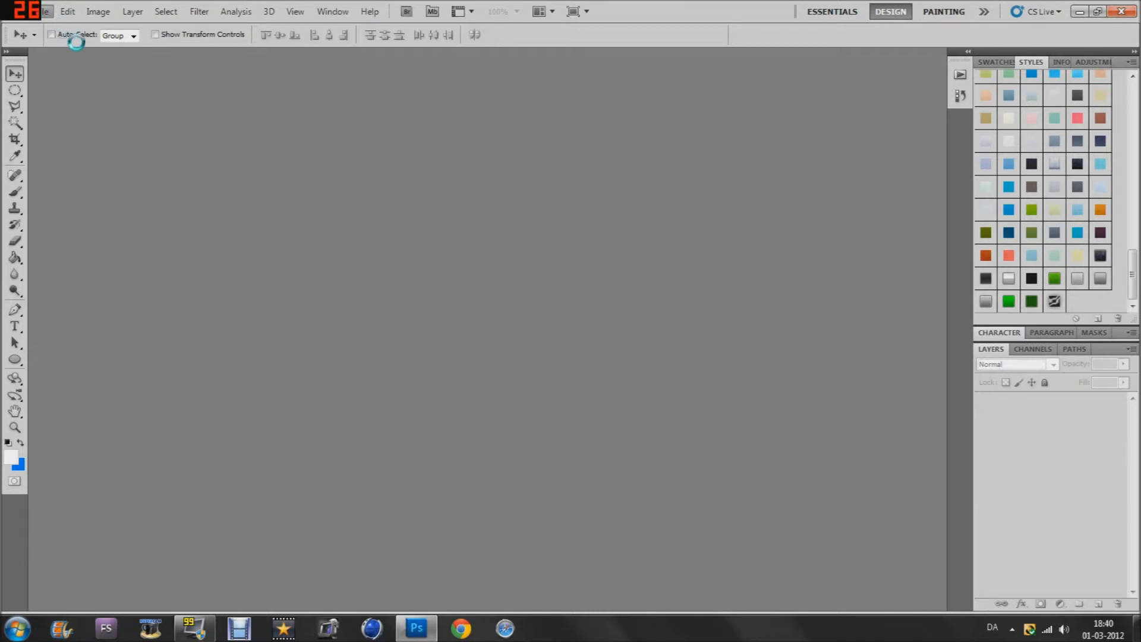
# Step: Create a 400 × 400 pixel RGB document at 72 pixels/inch with a white background, and convert its Background to a regular layer
pyautogui.hotkey('ctrl', 'n')
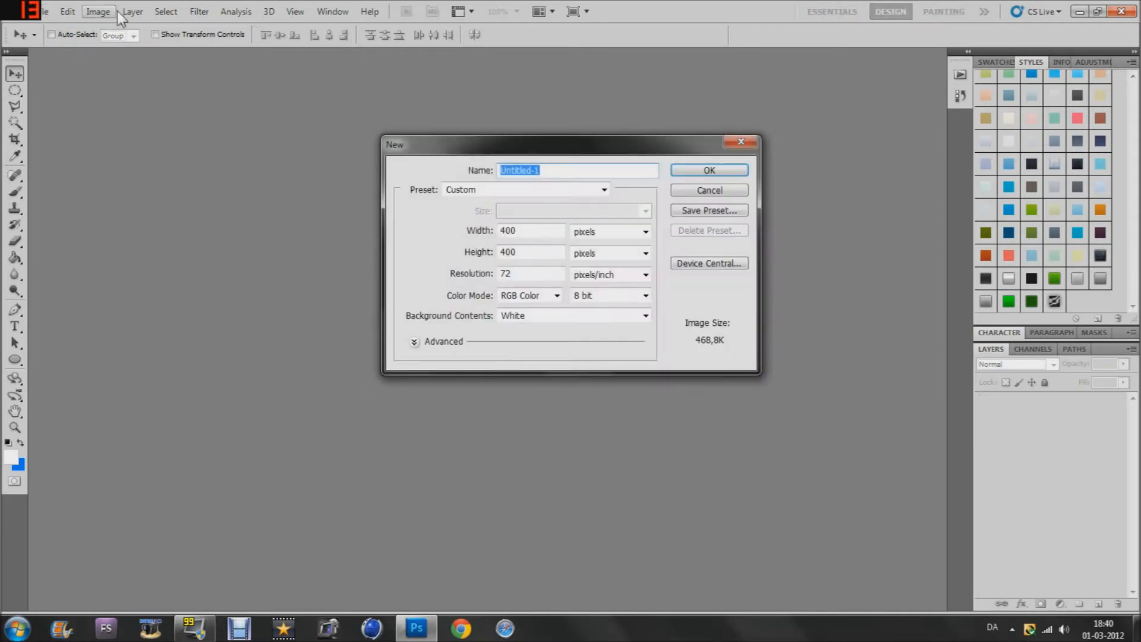
pyautogui.press('Escape')
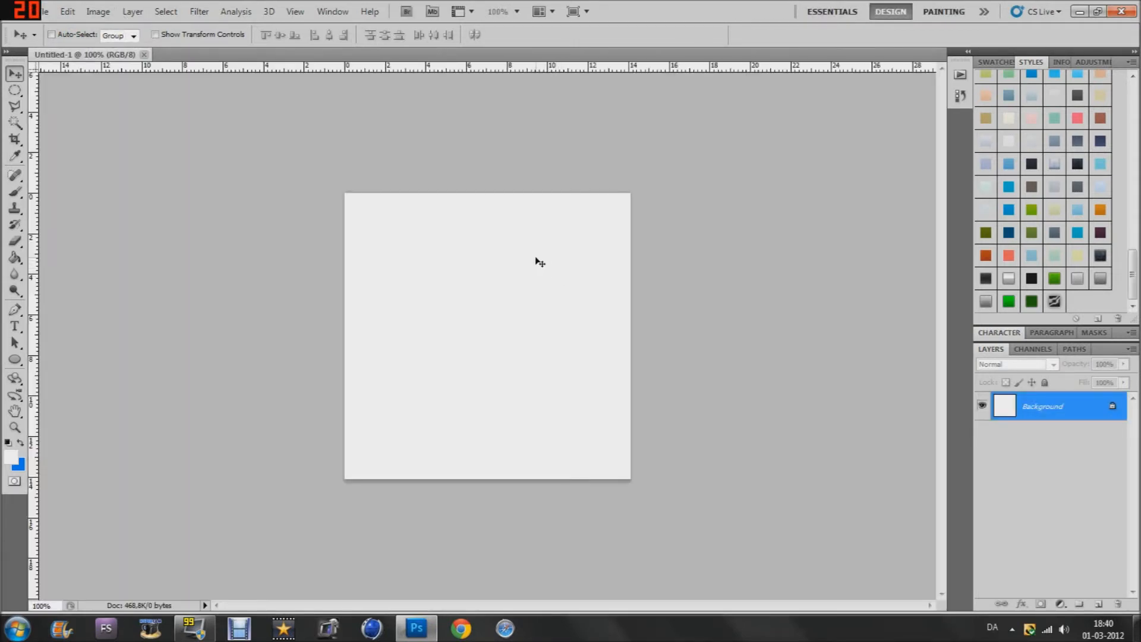
pyautogui.doubleClick(1003, 415)
pyautogui.click(681, 194)
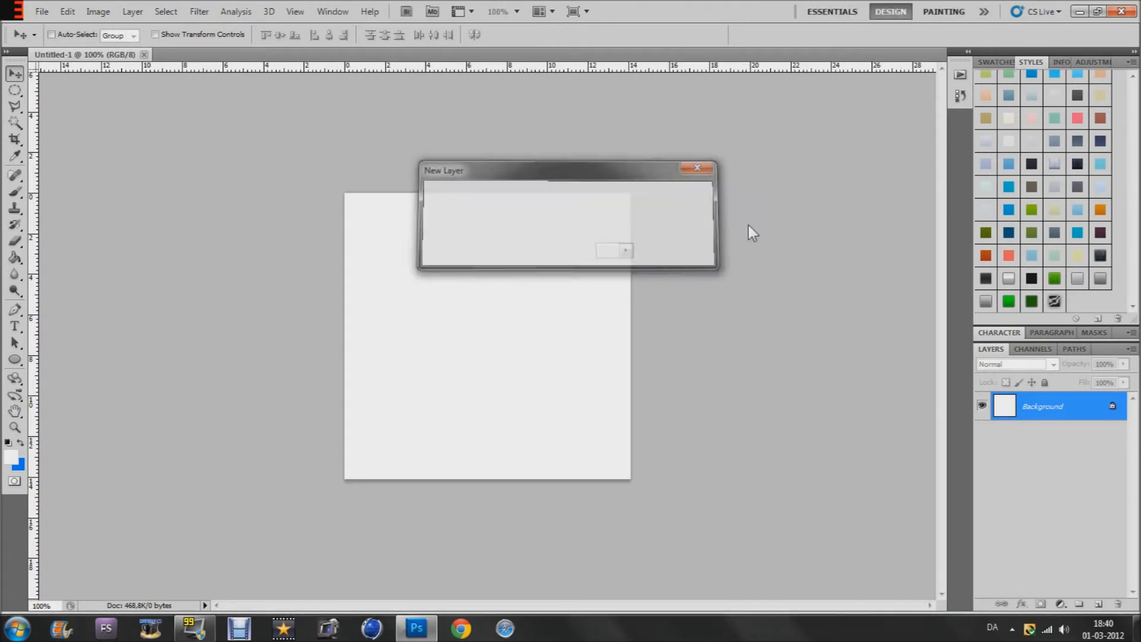
# Step: Add a Color Overlay to the background layer using #aeaeae at 86% opacity
pyautogui.doubleClick(1010, 414)
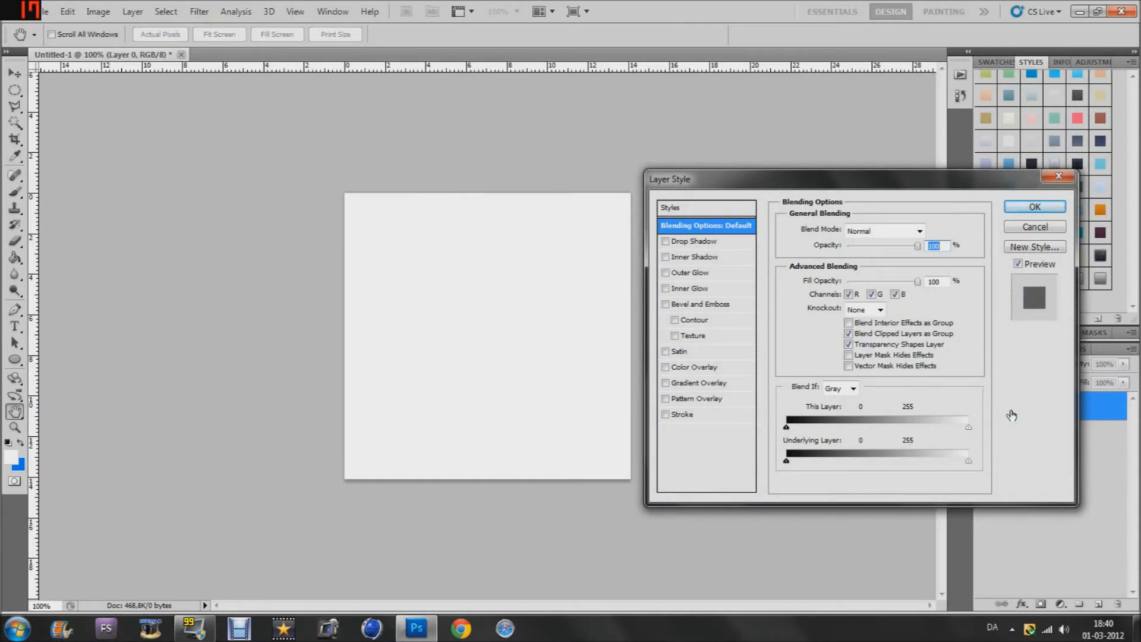
pyautogui.click(692, 367)
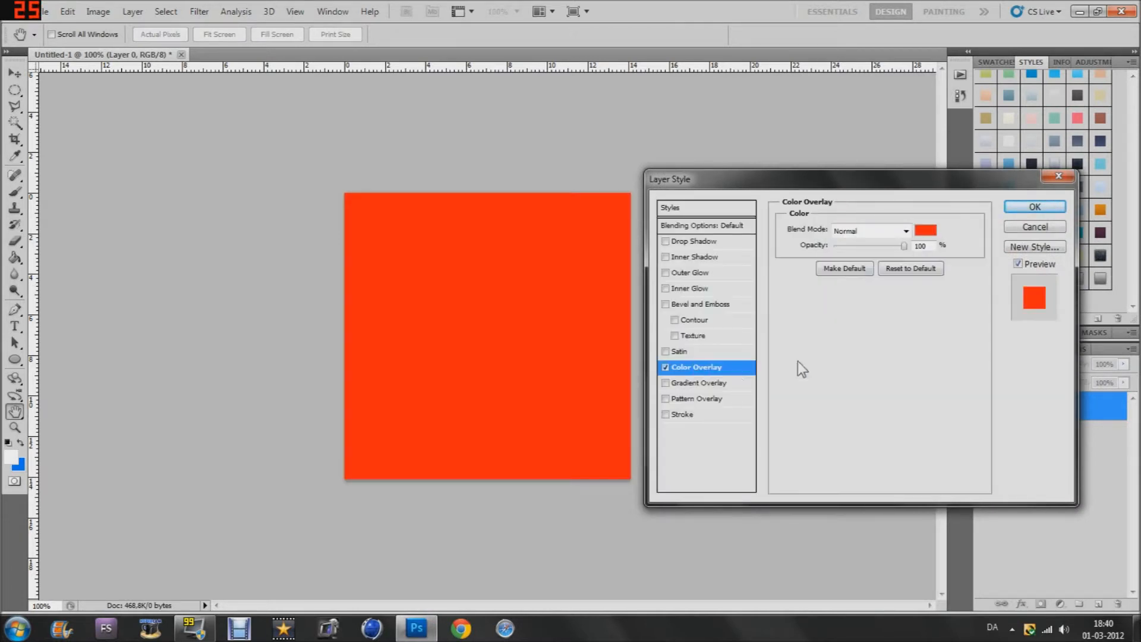
pyautogui.click(926, 230)
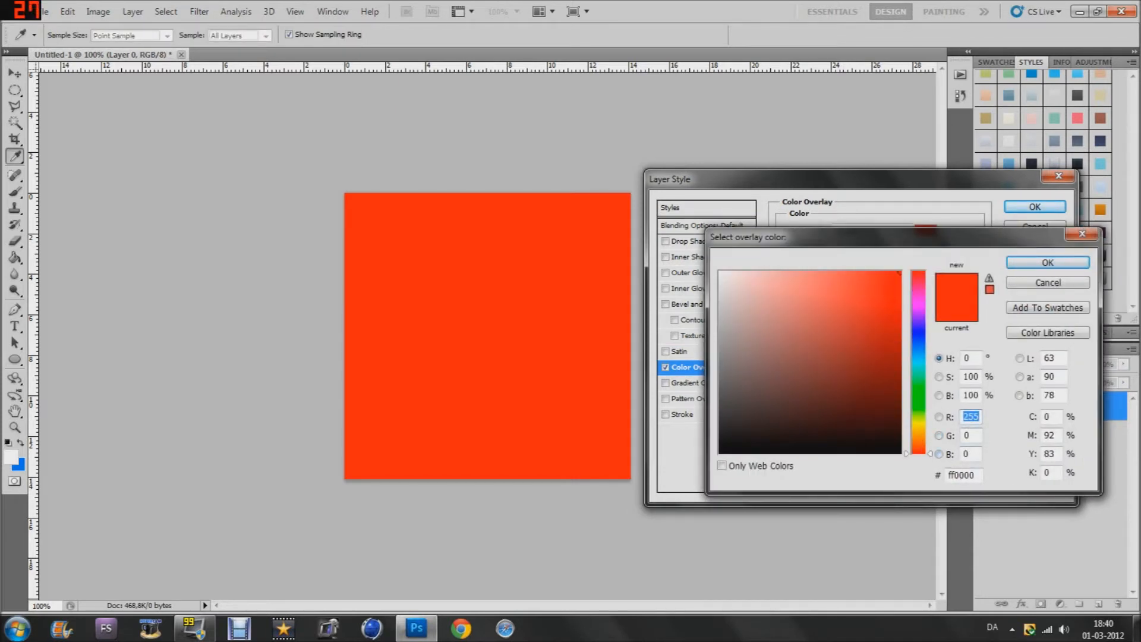
pyautogui.click(951, 475)
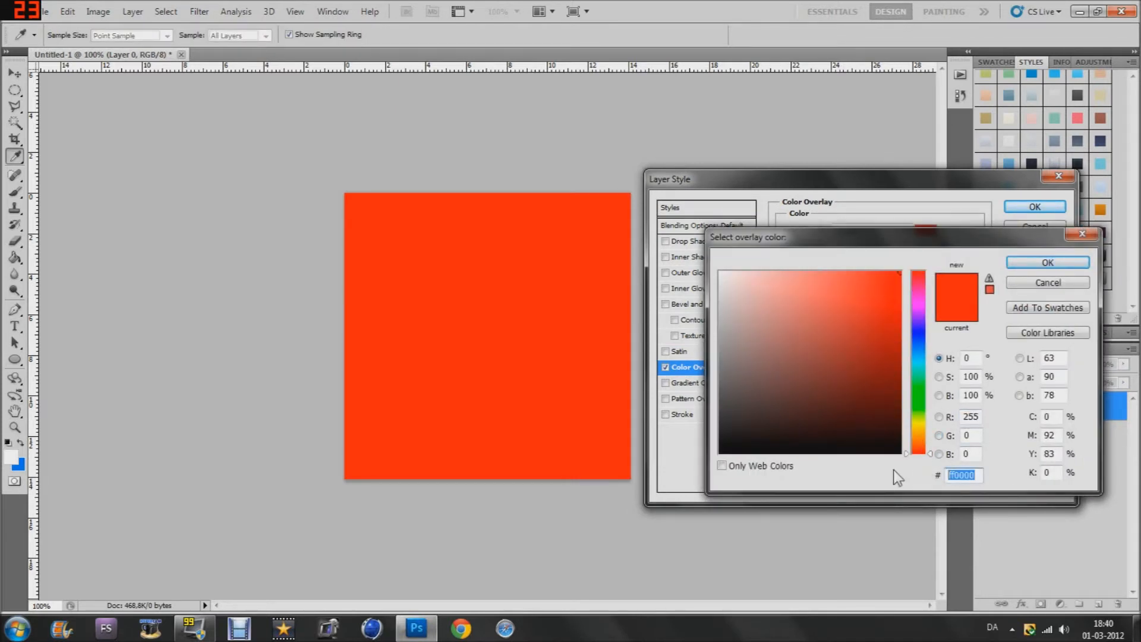
pyautogui.write('a')
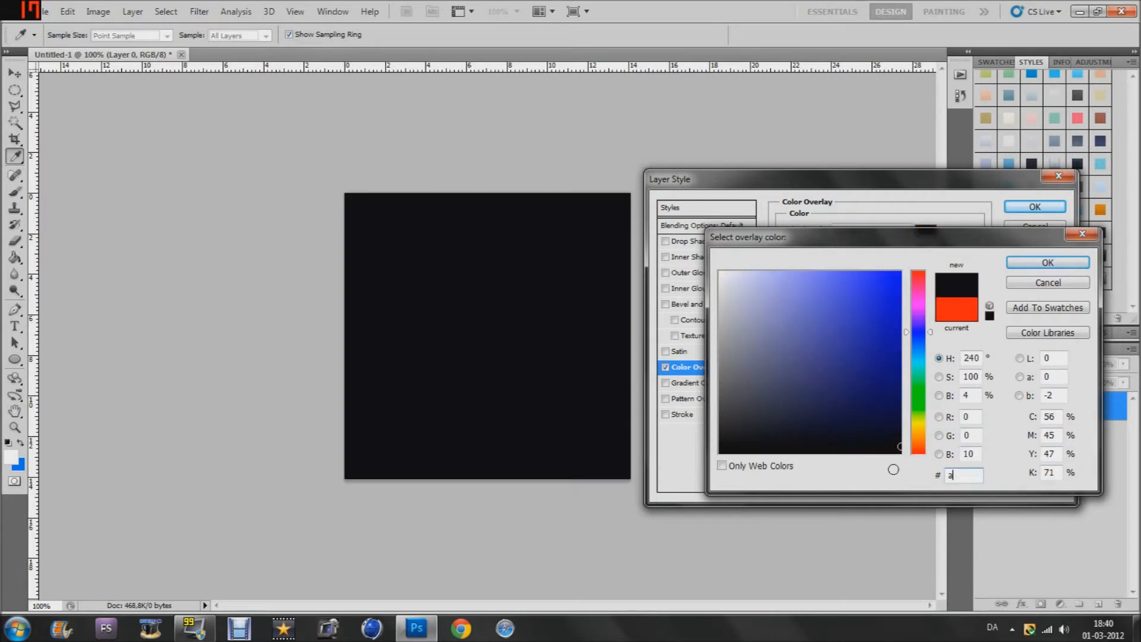
pyautogui.write('eaeae')
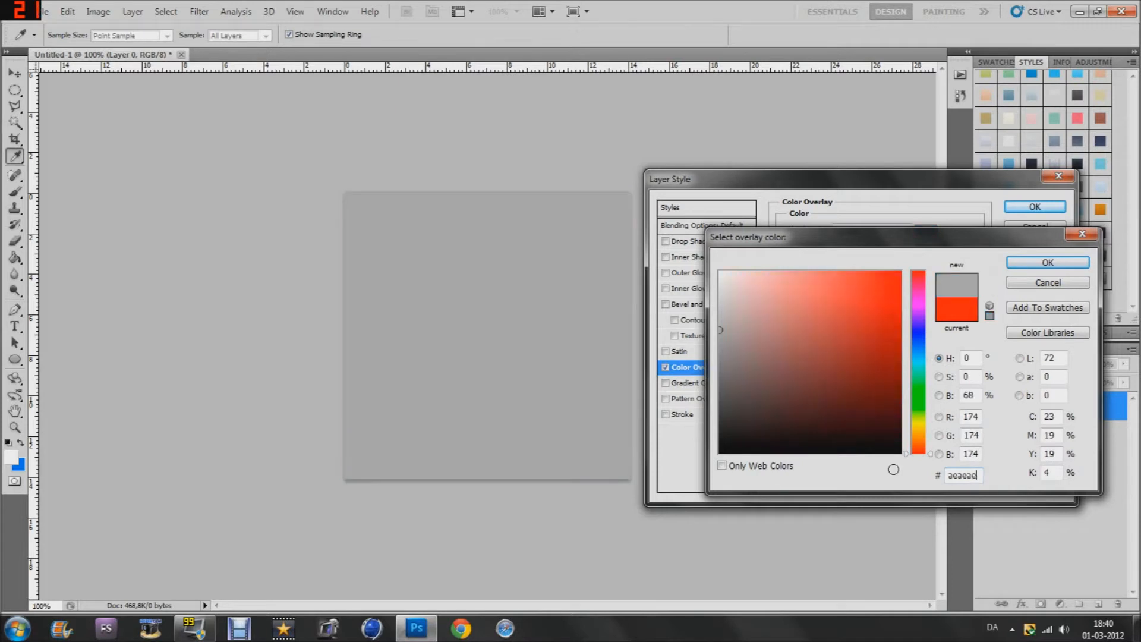
pyautogui.click(1048, 263)
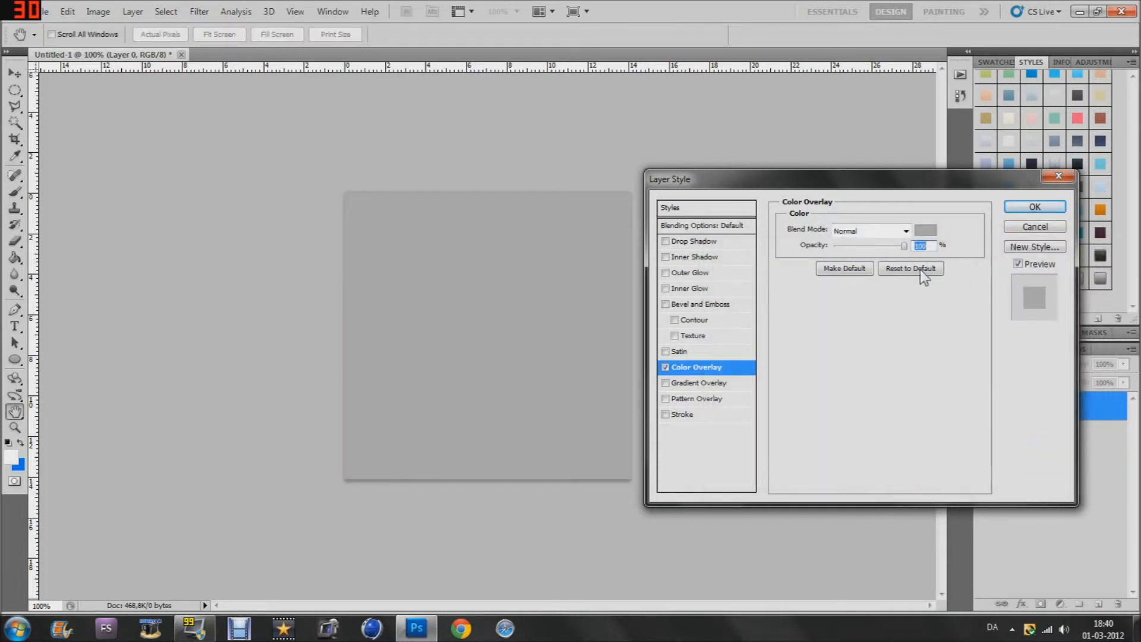
pyautogui.write('86')
pyautogui.press('Tab')
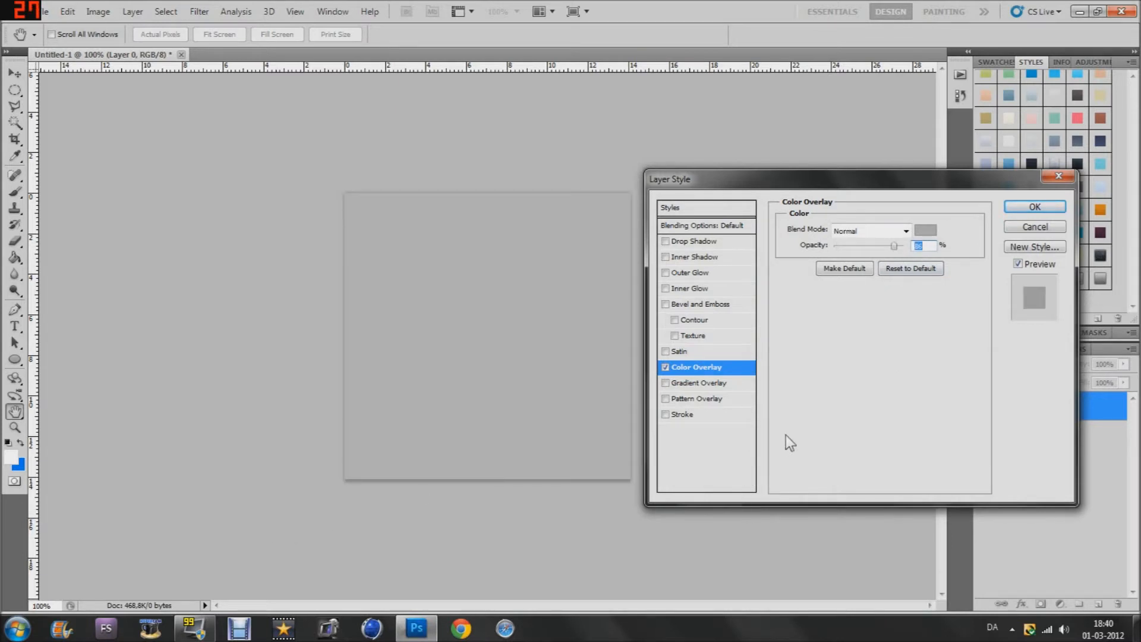
# Step: Add a Pattern Overlay to the background layer using the fine horizontal-line pattern
pyautogui.click(686, 402)
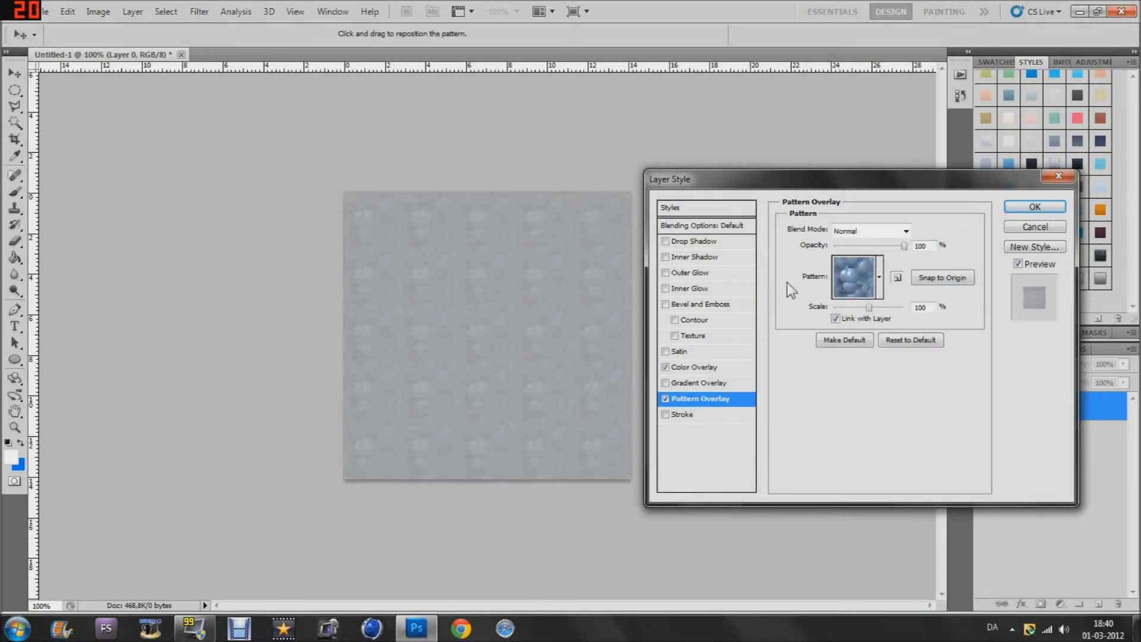
pyautogui.click(880, 280)
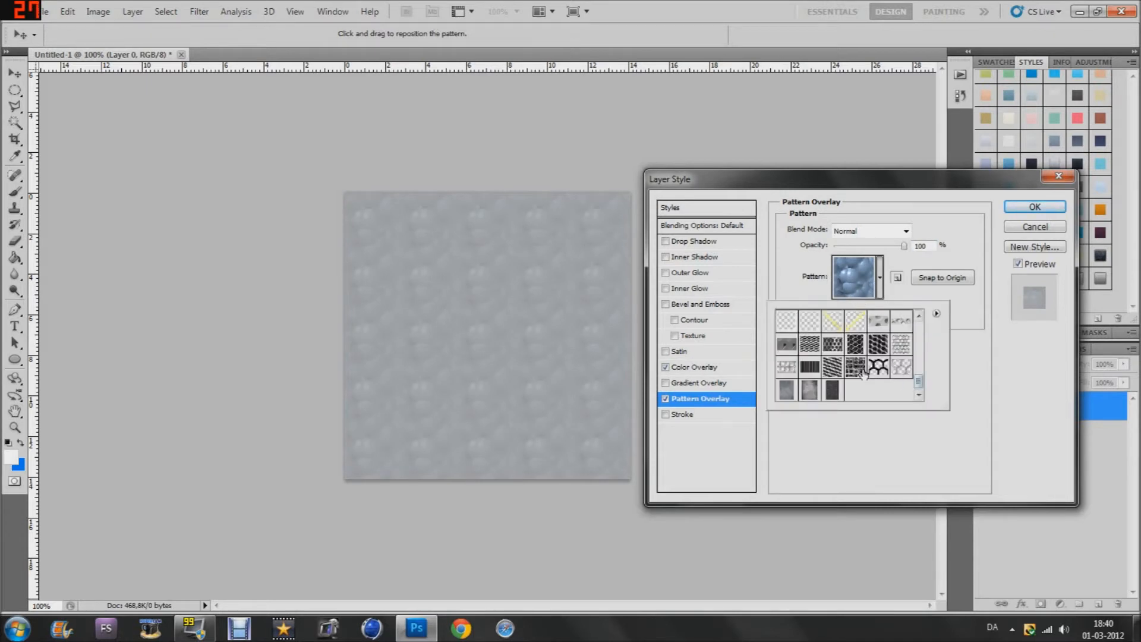
pyautogui.moveTo(919, 381); pyautogui.dragTo(920, 375)
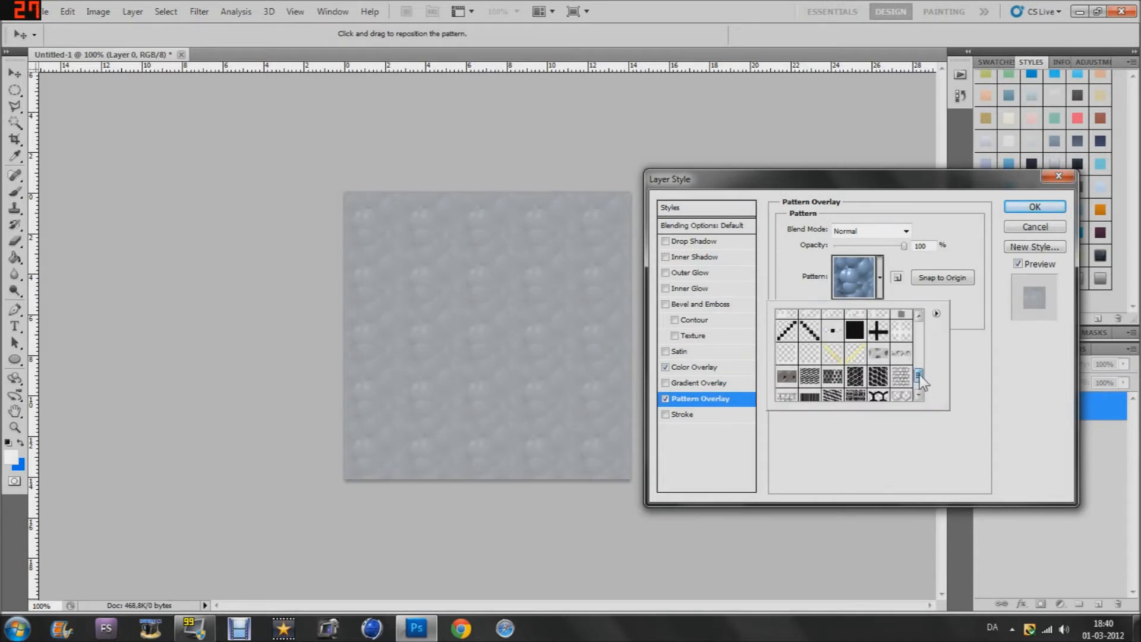
pyautogui.click(901, 325)
pyautogui.click(1010, 422)
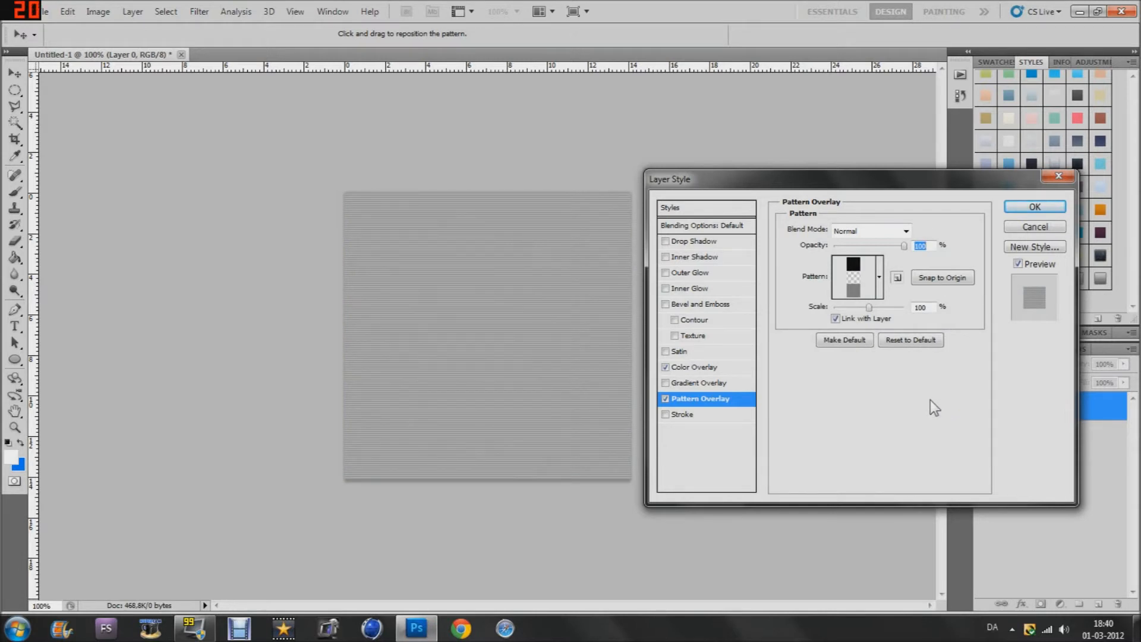
# Step: Add an Inner Shadow about 62 px in size to the background layer and apply the layer style
pyautogui.click(717, 257)
pyautogui.moveTo(841, 318); pyautogui.dragTo(858, 320)
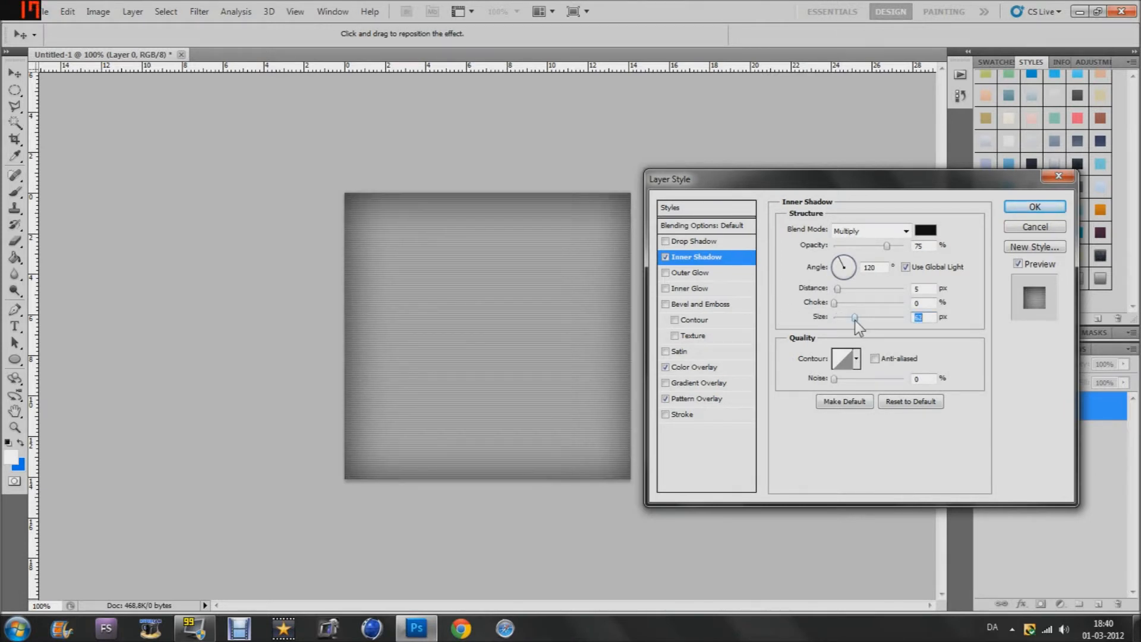
pyautogui.click(1033, 207)
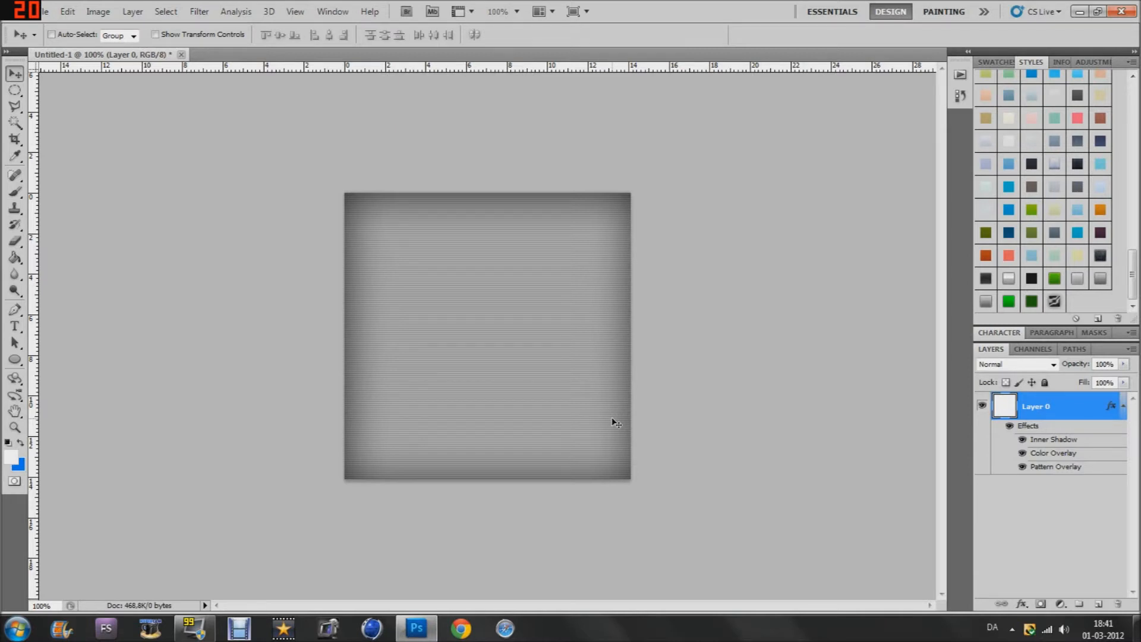
# Step: Draw a black circle about 10 cm in diameter on the canvas with the Ellipse tool
pyautogui.click(11, 457)
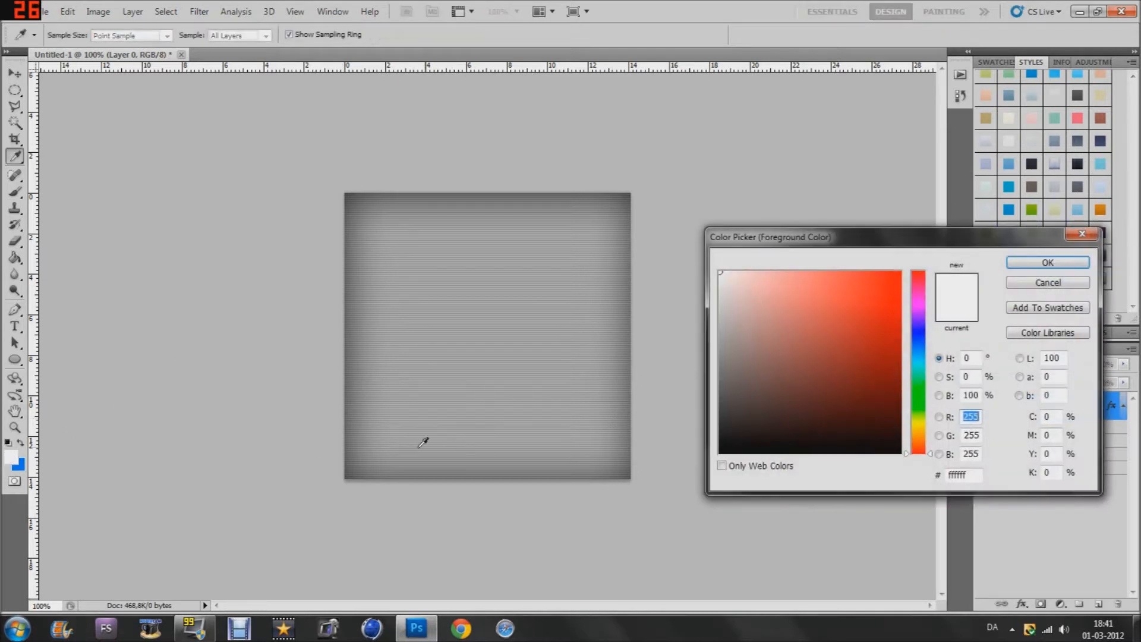
pyautogui.moveTo(835, 379); pyautogui.dragTo(937, 494)
pyautogui.click(1048, 262)
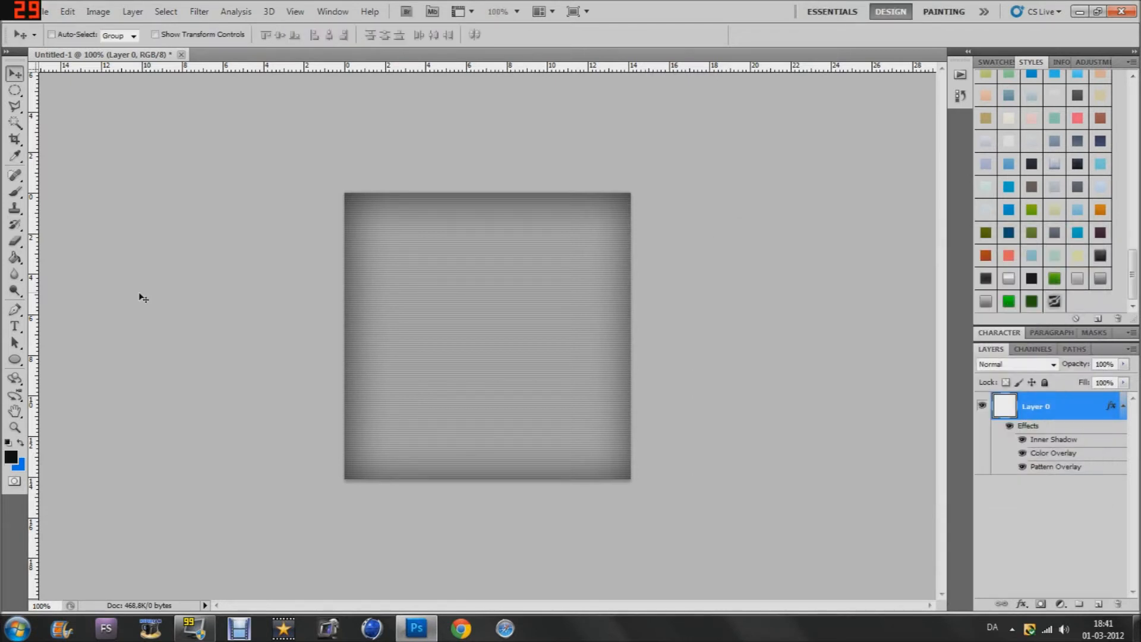
pyautogui.click(15, 359)
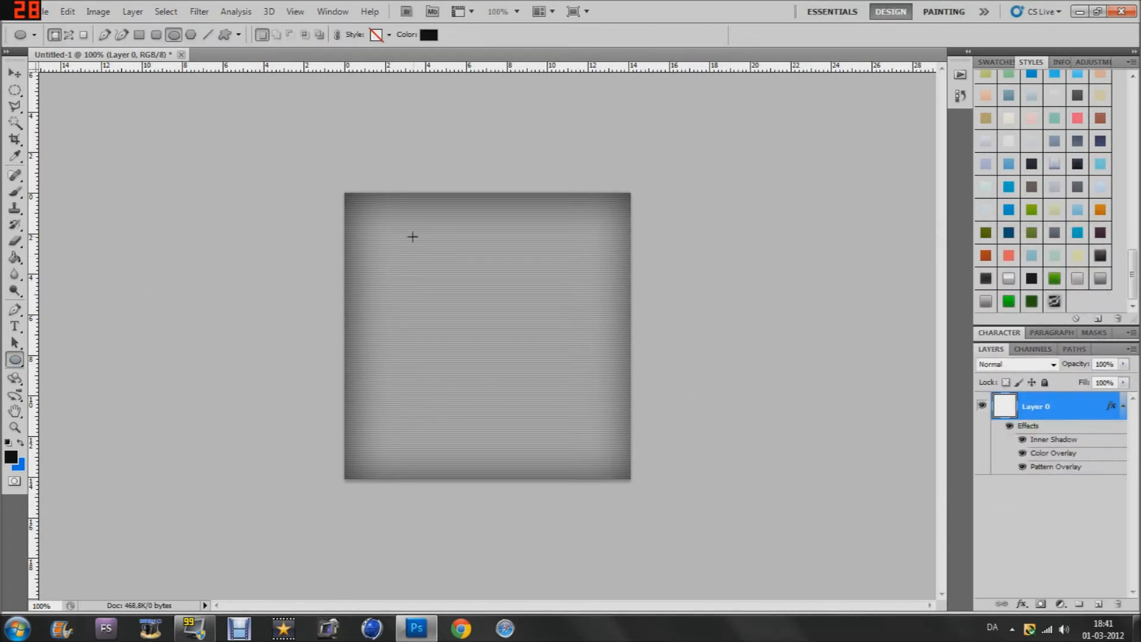
pyautogui.moveTo(410, 244); pyautogui.dragTo(614, 450)
# Step: Rasterize the black circle's shape layer and move the circle to the centre of the canvas
pyautogui.click(14, 73)
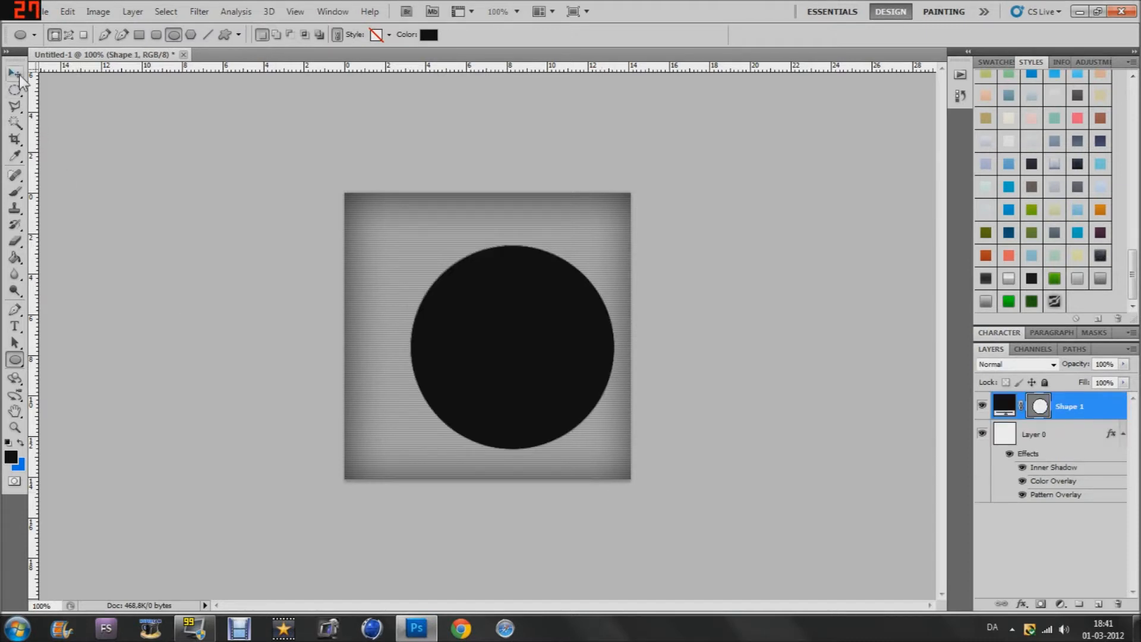
pyautogui.rightClick(1063, 412)
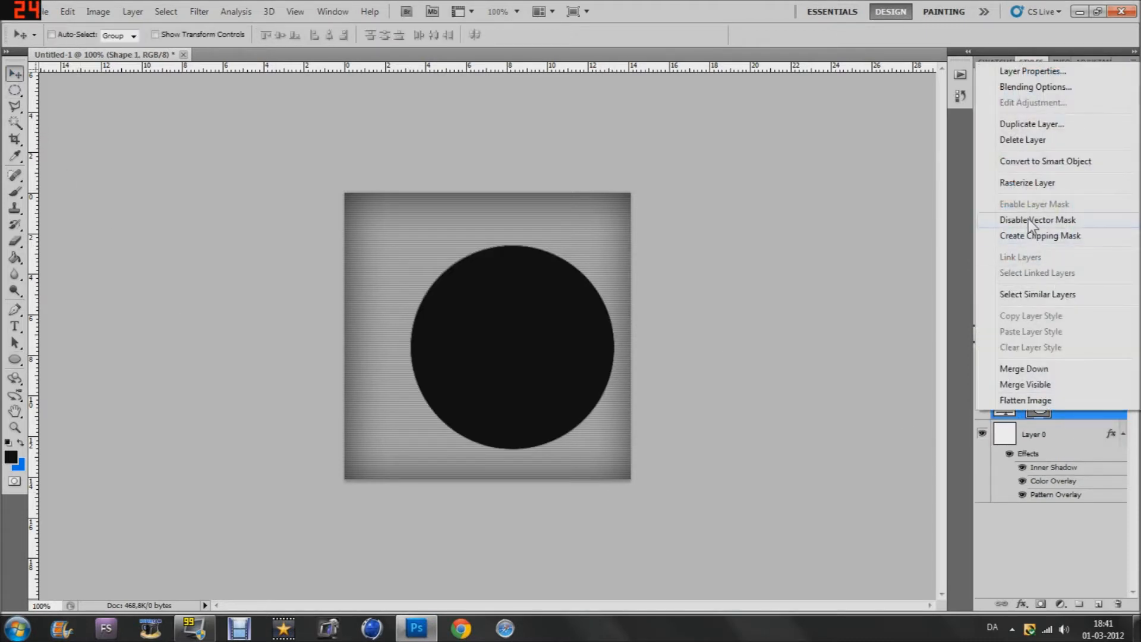
pyautogui.click(1029, 188)
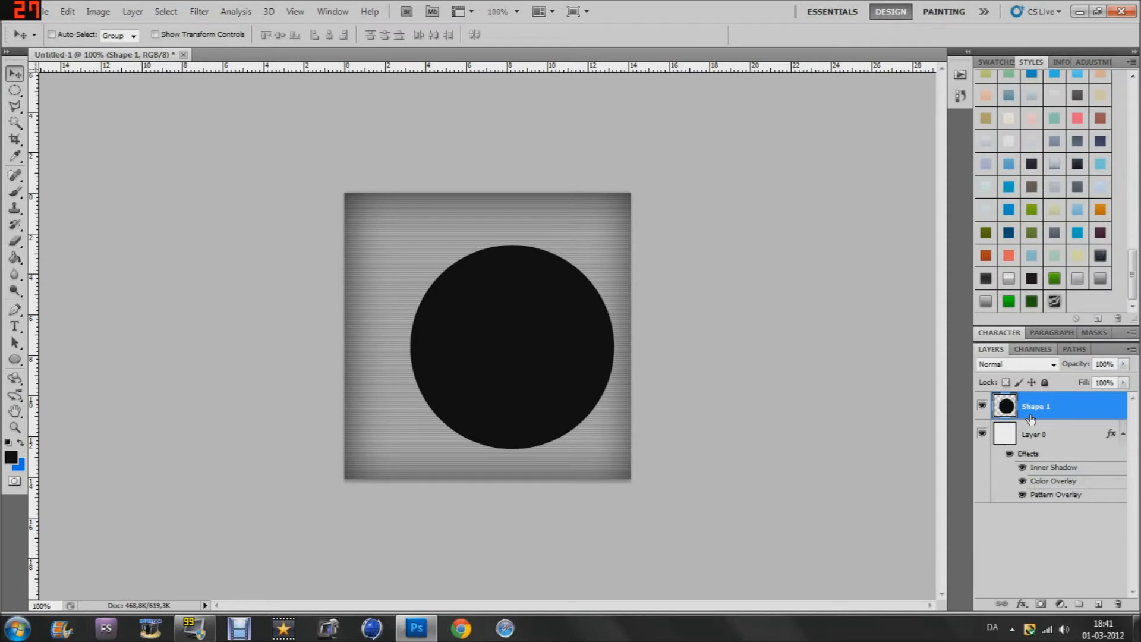
pyautogui.moveTo(510, 380); pyautogui.dragTo(490, 378)
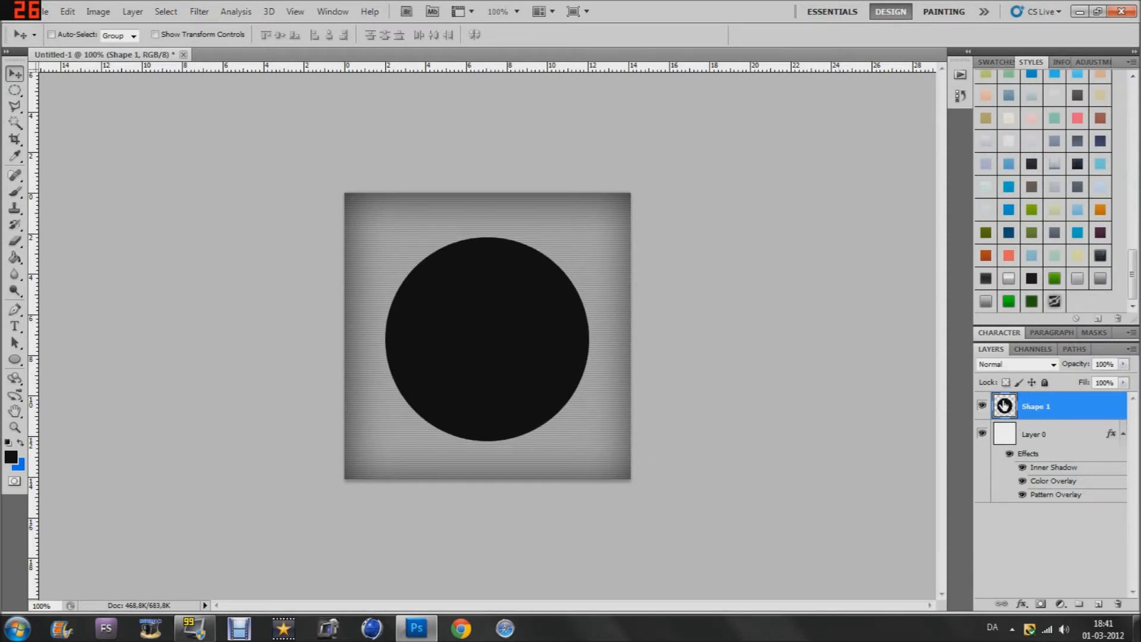
# Step: Add a Gradient Overlay to the circle using the Good Metal Gradient 1 preset at about 39% opacity
pyautogui.doubleClick(1009, 407)
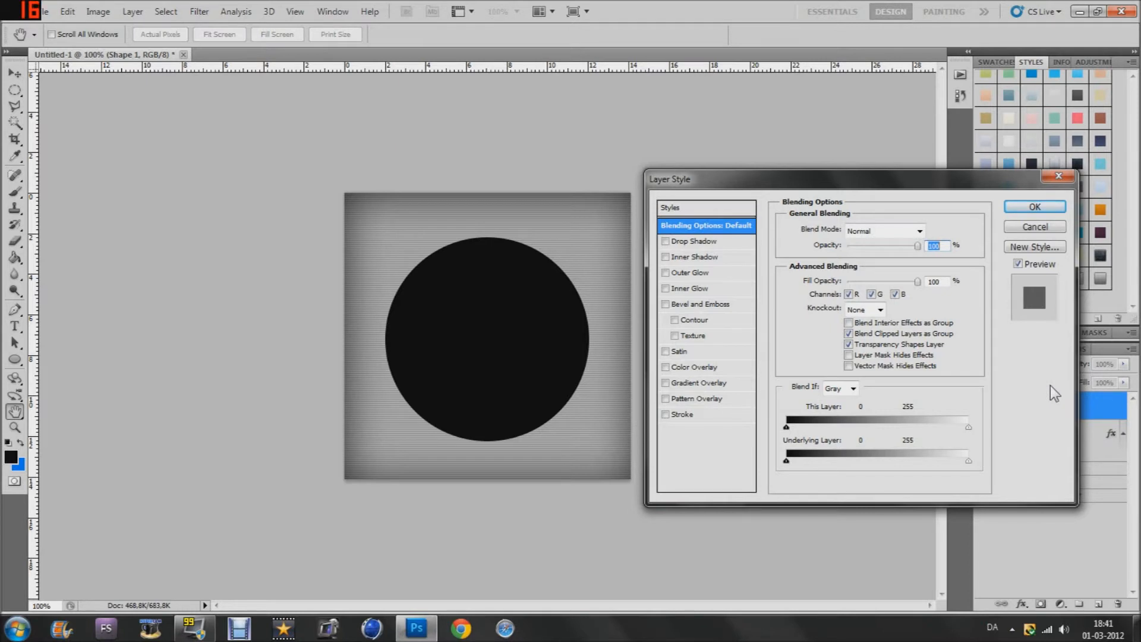
pyautogui.click(710, 383)
pyautogui.click(860, 263)
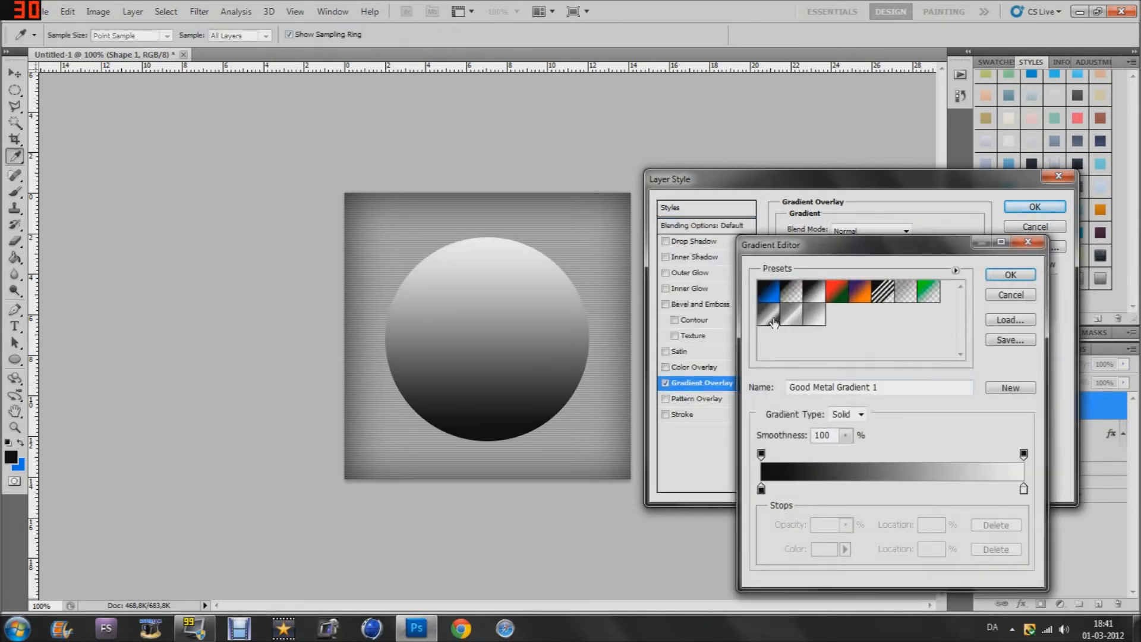
pyautogui.click(770, 318)
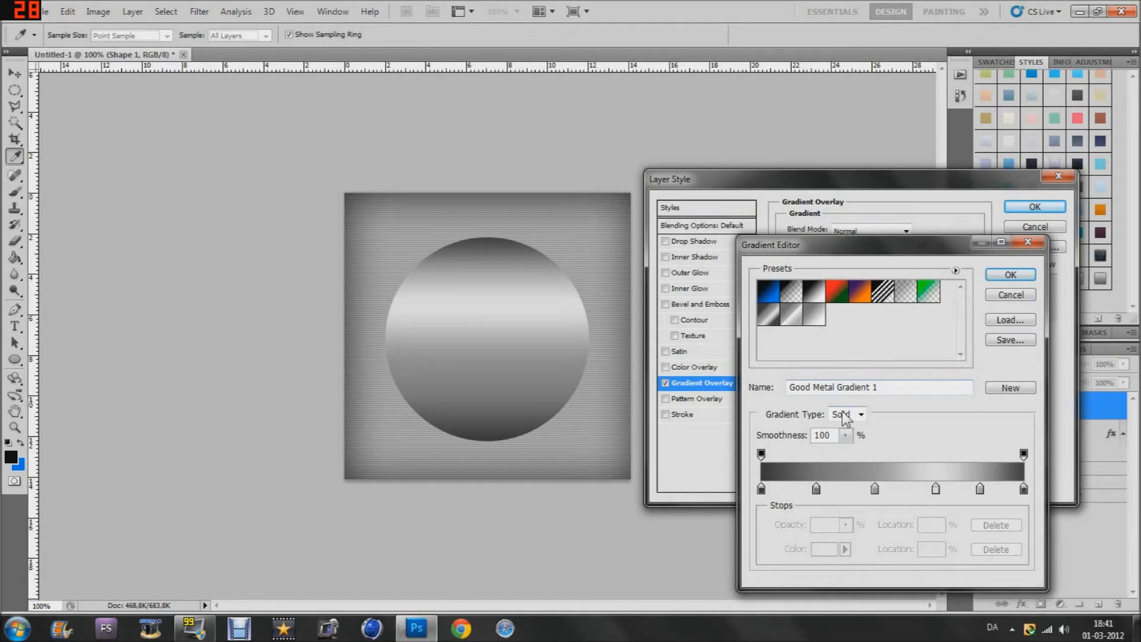
pyautogui.click(1011, 275)
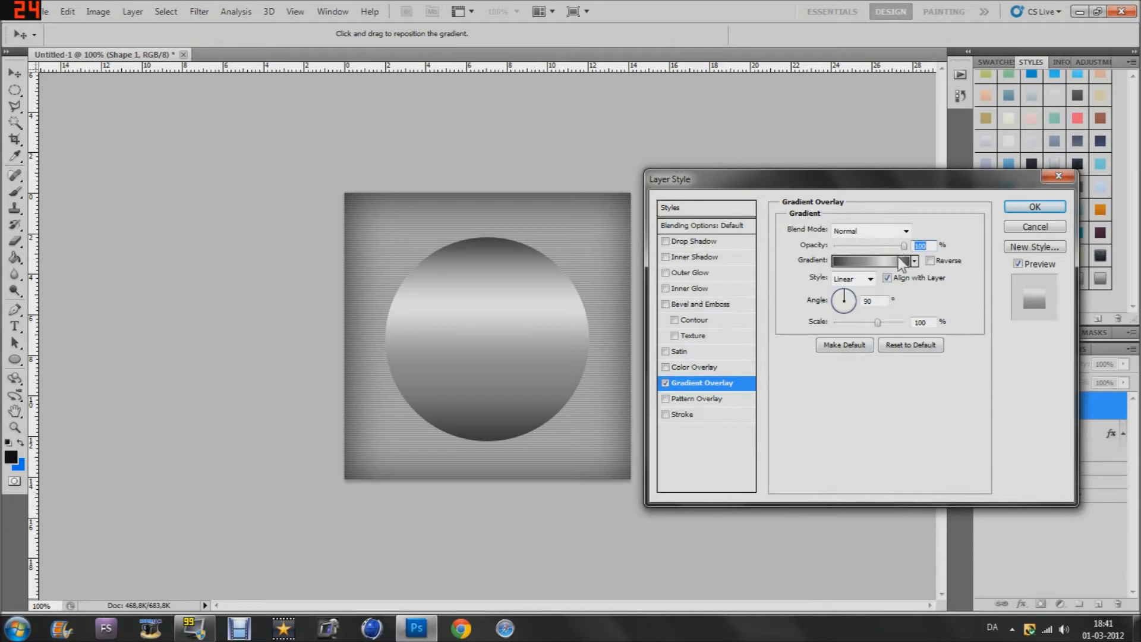
pyautogui.moveTo(904, 245); pyautogui.dragTo(862, 246)
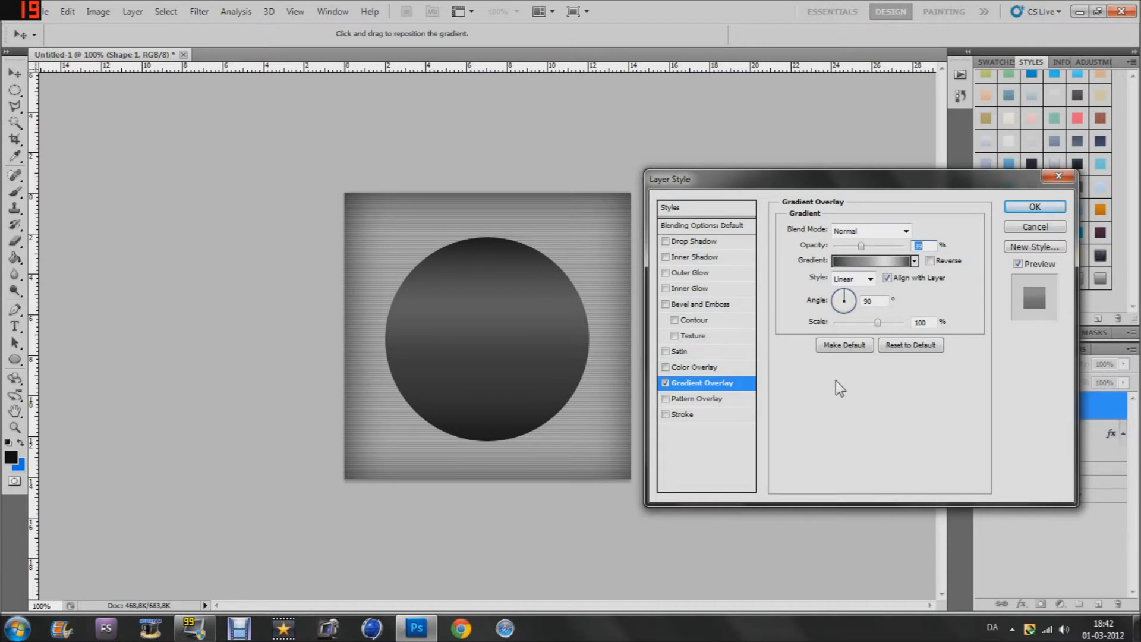
# Step: Add a Bevel and Emboss to the circle with a 27 px size, the multi-peaked ring gloss contour and global light turned off
pyautogui.click(692, 304)
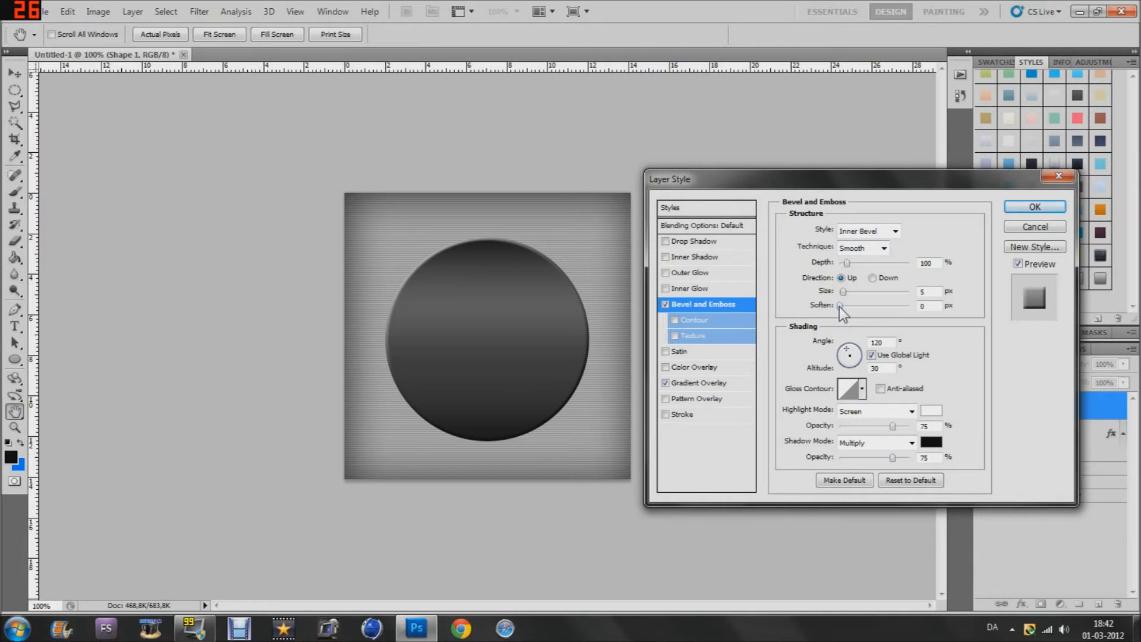
pyautogui.moveTo(843, 292); pyautogui.dragTo(851, 291)
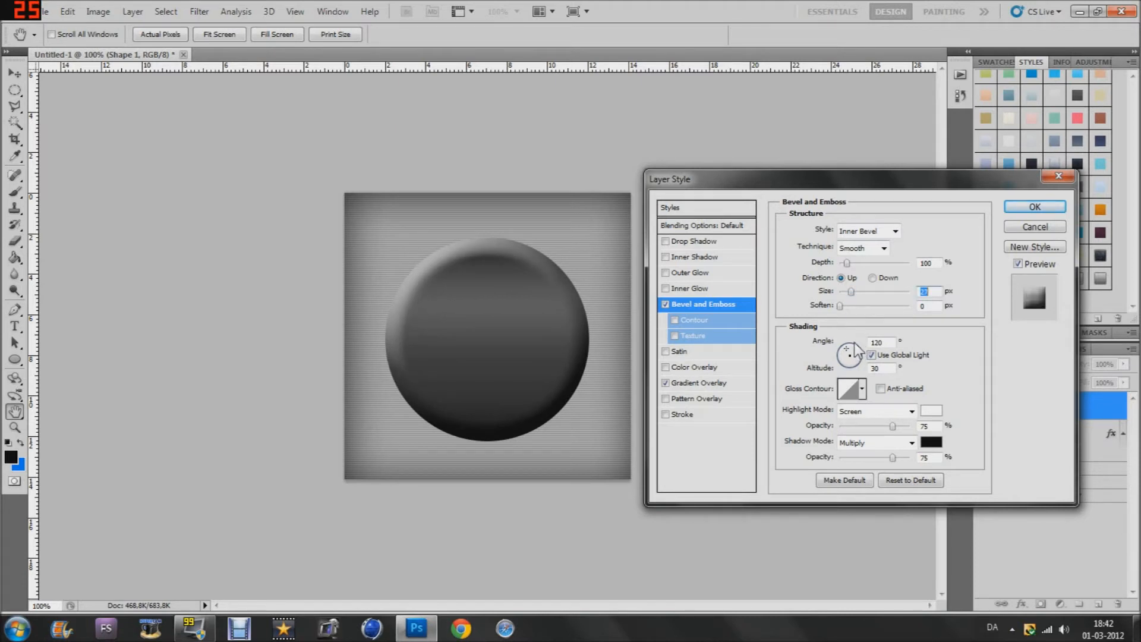
pyautogui.click(862, 389)
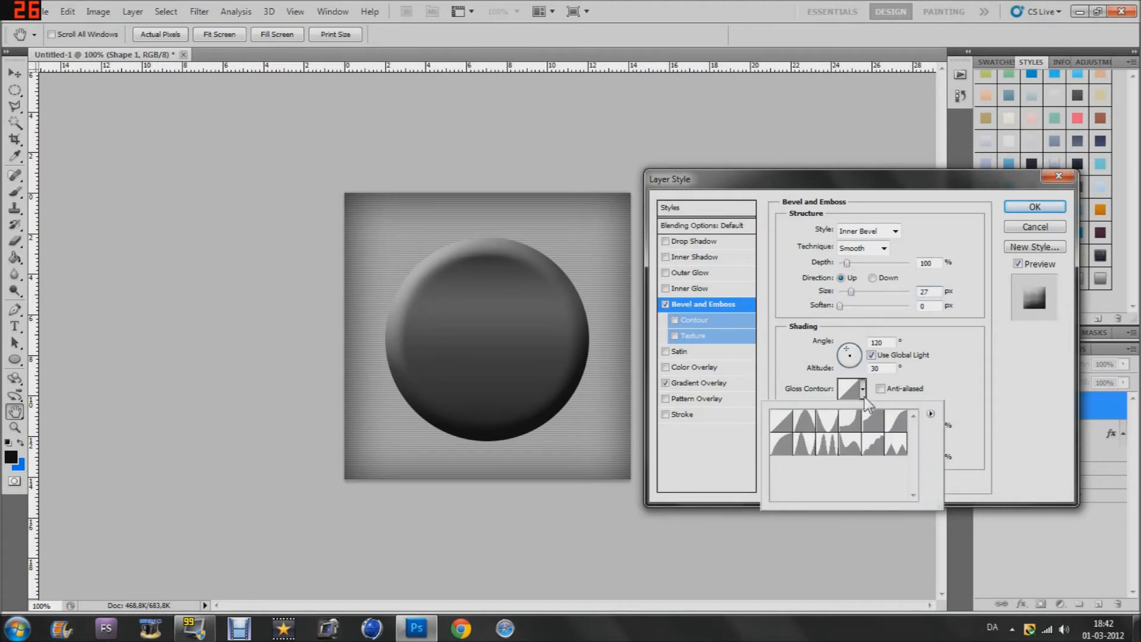
pyautogui.click(830, 452)
pyautogui.click(986, 392)
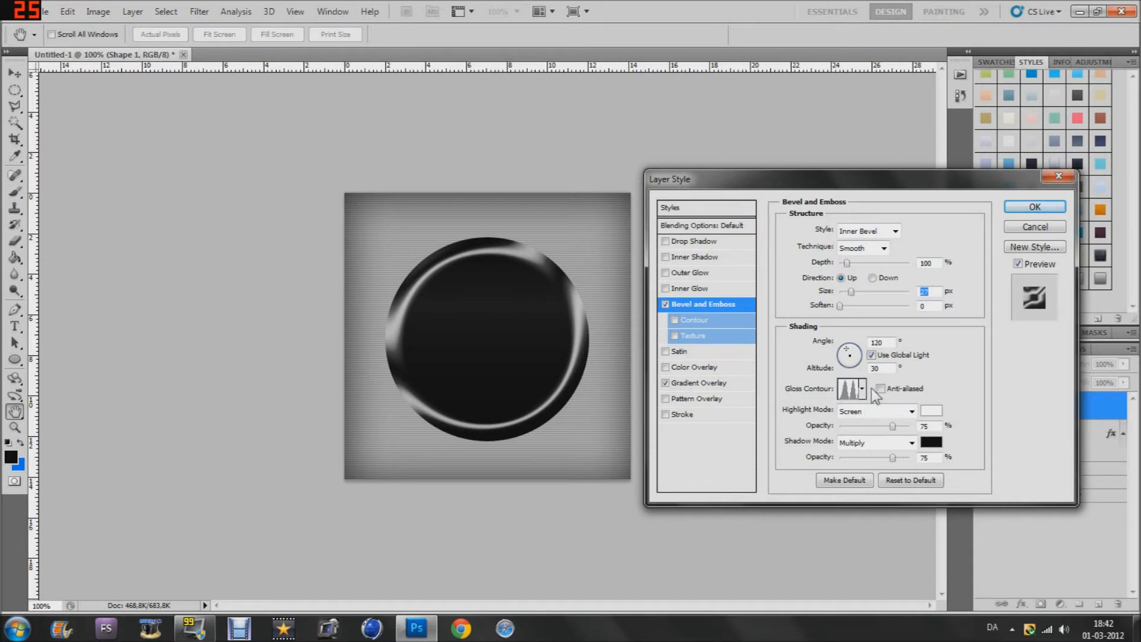
pyautogui.click(871, 355)
# Step: Add a Drop Shadow to the circle with a size of about 54 px
pyautogui.click(689, 241)
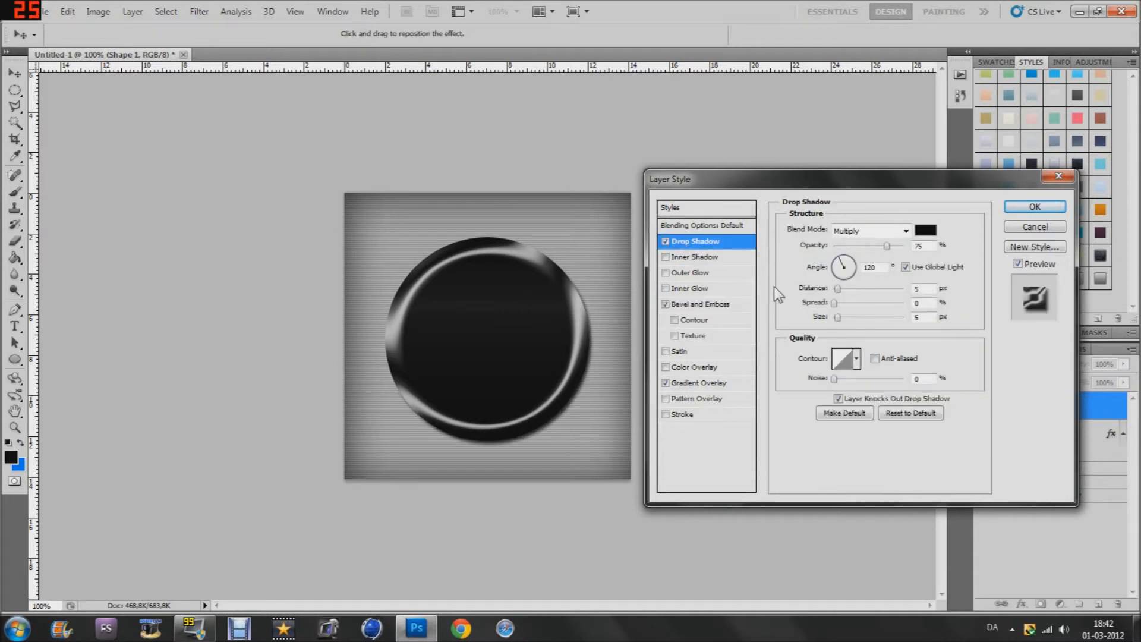
pyautogui.moveTo(838, 318); pyautogui.dragTo(848, 315)
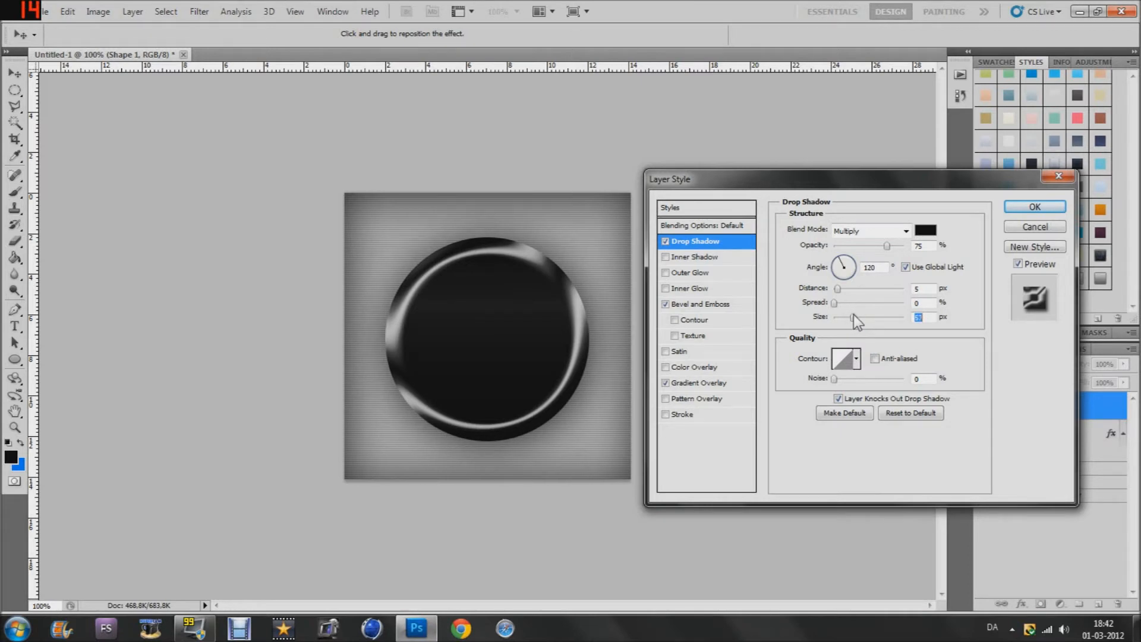
pyautogui.moveTo(853, 315); pyautogui.dragTo(852, 315)
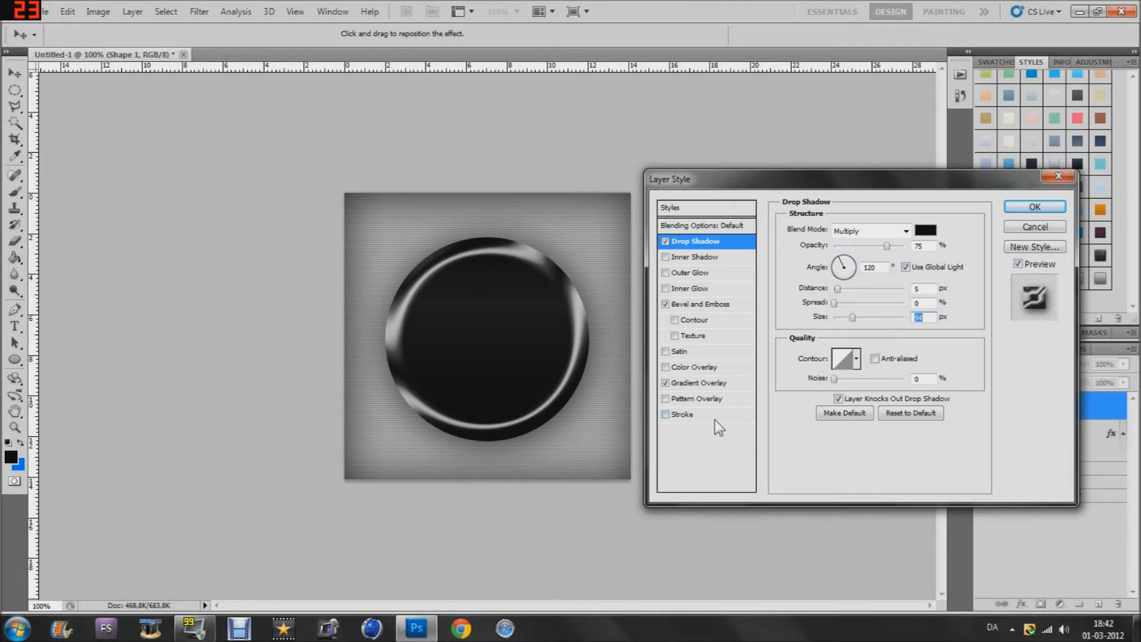
# Step: Add a Pattern Overlay to the circle using the light grey scratched grunge texture and apply the layer style
pyautogui.click(702, 399)
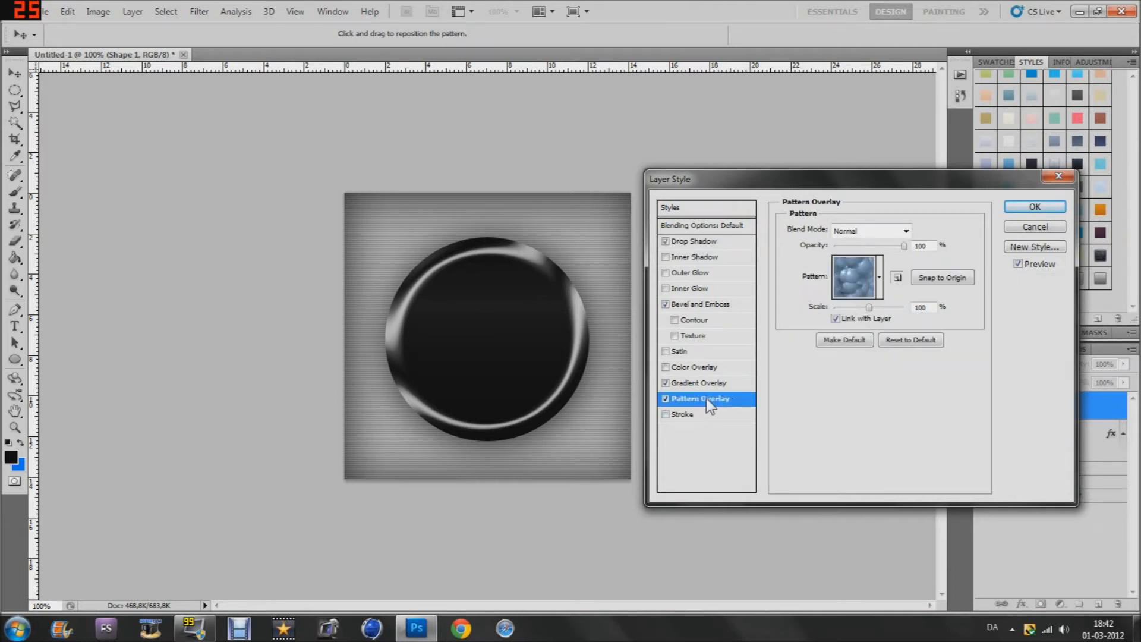
pyautogui.click(878, 279)
pyautogui.scroll(-3, 921, 379)
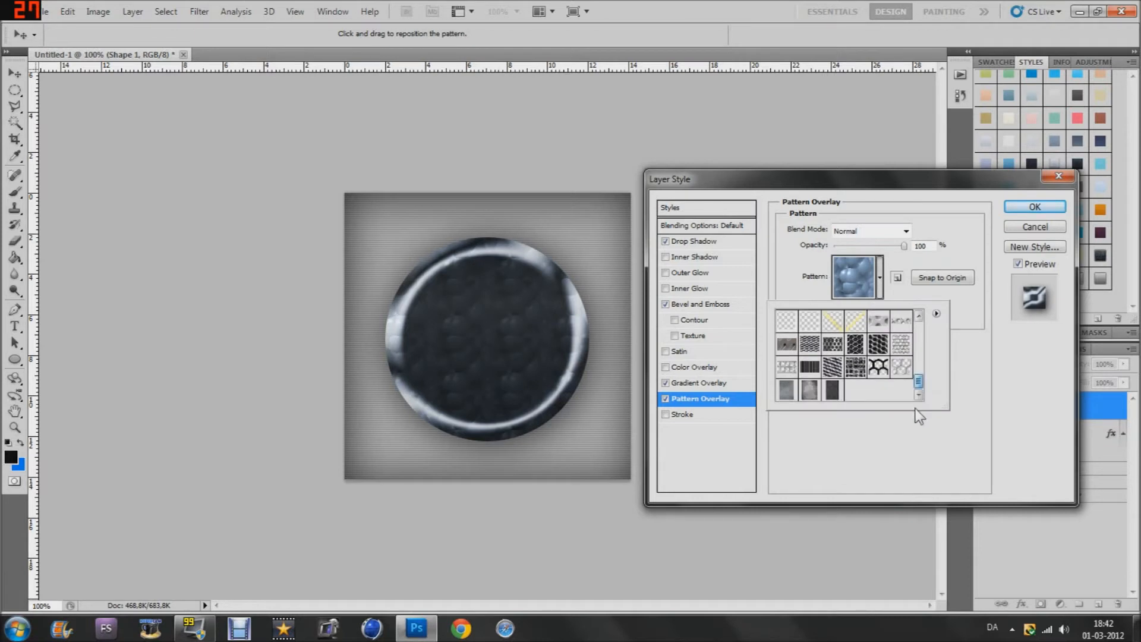
pyautogui.click(810, 390)
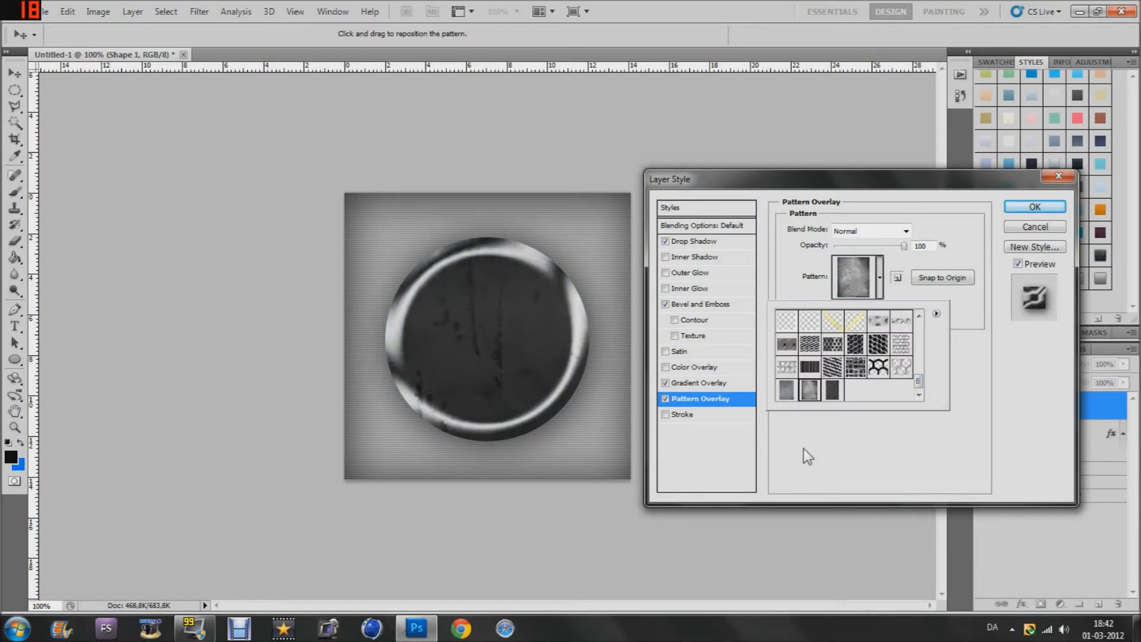
pyautogui.click(819, 441)
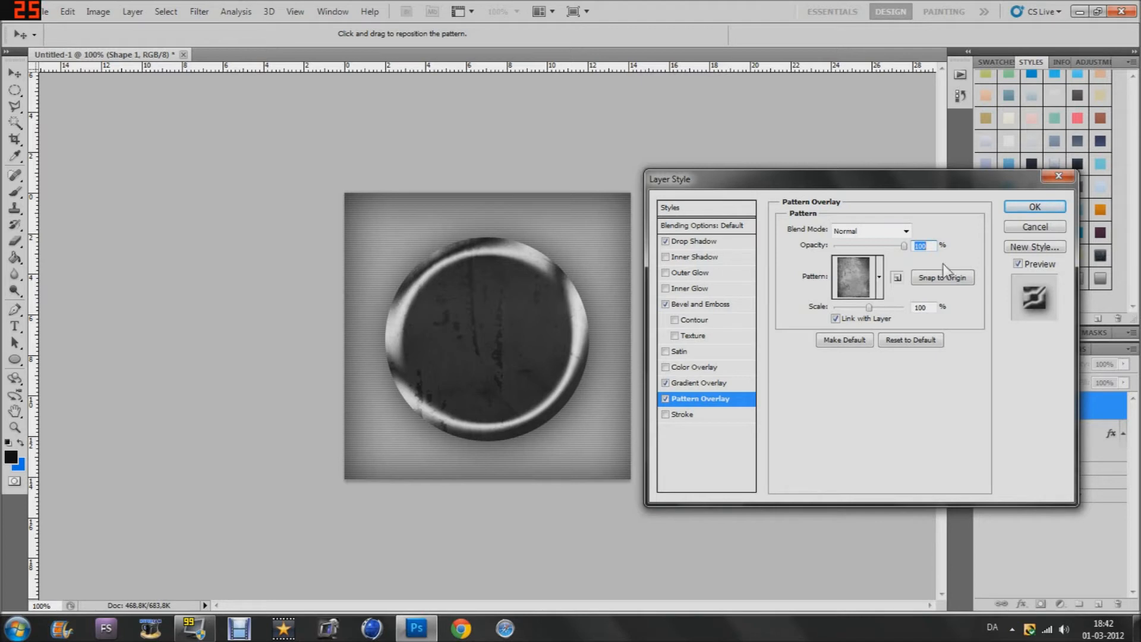
pyautogui.click(1035, 206)
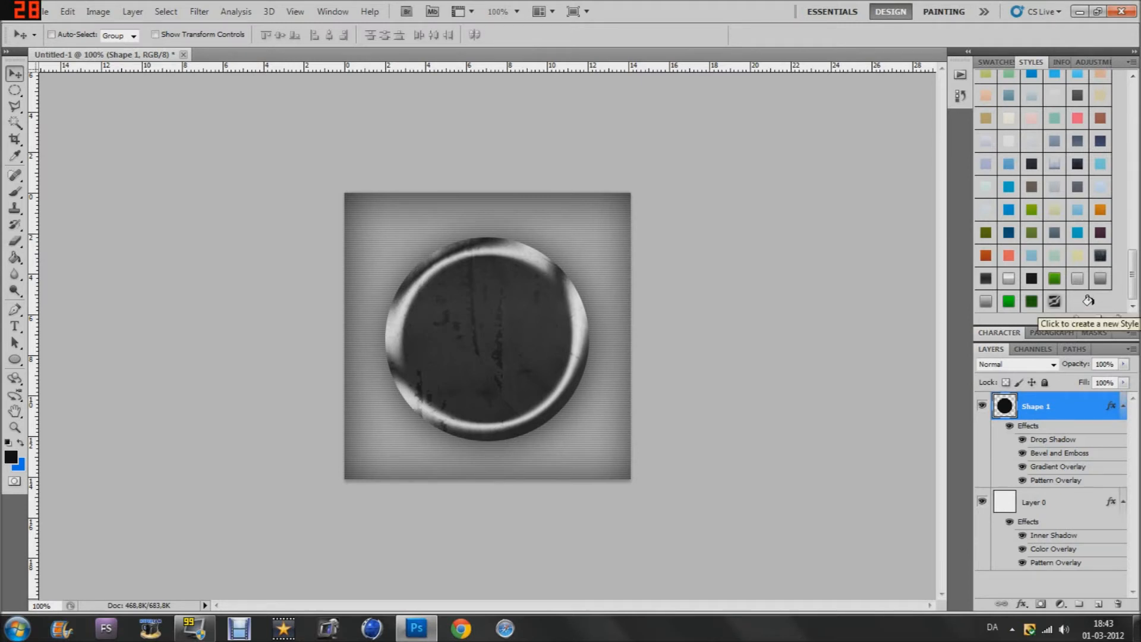
# Step: Duplicate the Shape 1 layer and scale the copy about its centre to about 85%
pyautogui.click(1124, 406)
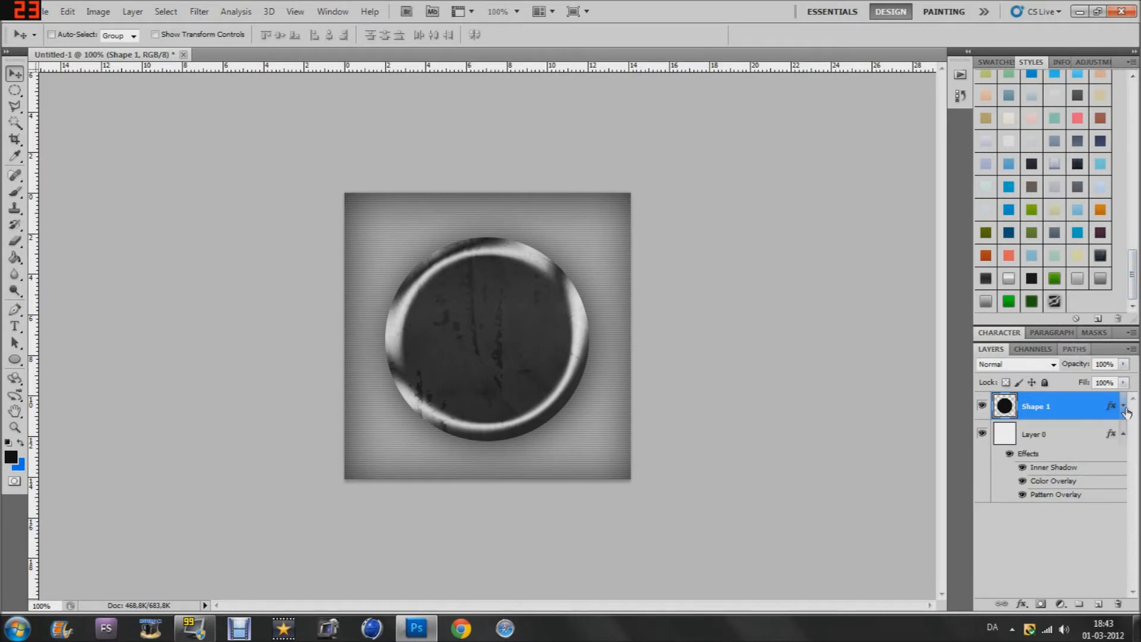
pyautogui.hotkey('ctrl', 'j')
pyautogui.hotkey('ctrl', 't')
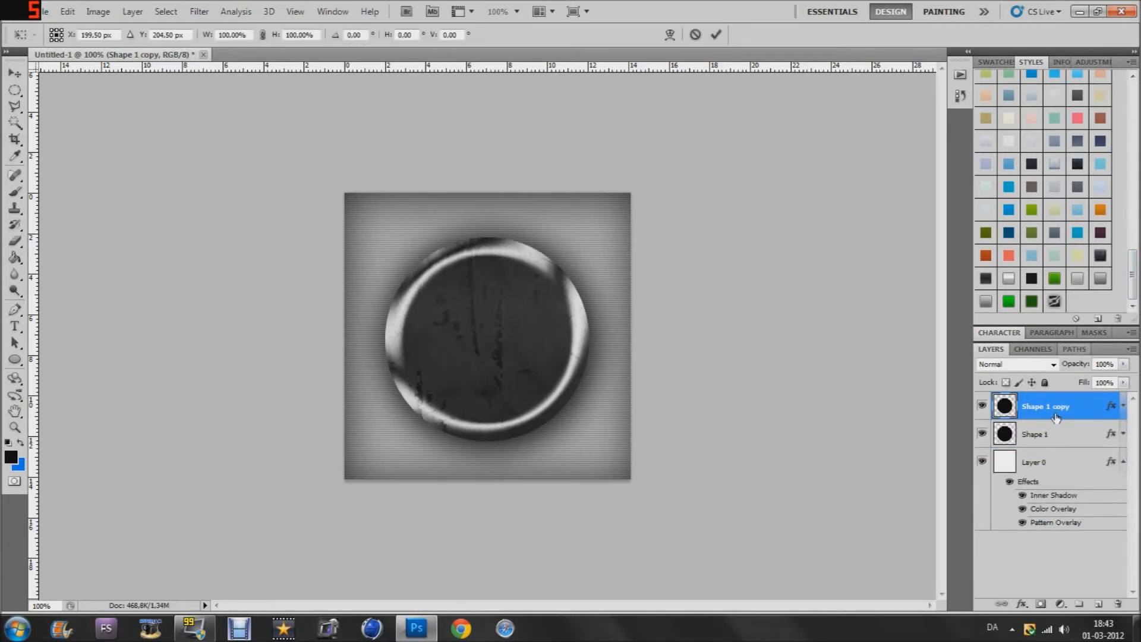
pyautogui.moveTo(589, 441); pyautogui.dragTo(559, 411)
pyautogui.moveTo(492, 371); pyautogui.dragTo(507, 385)
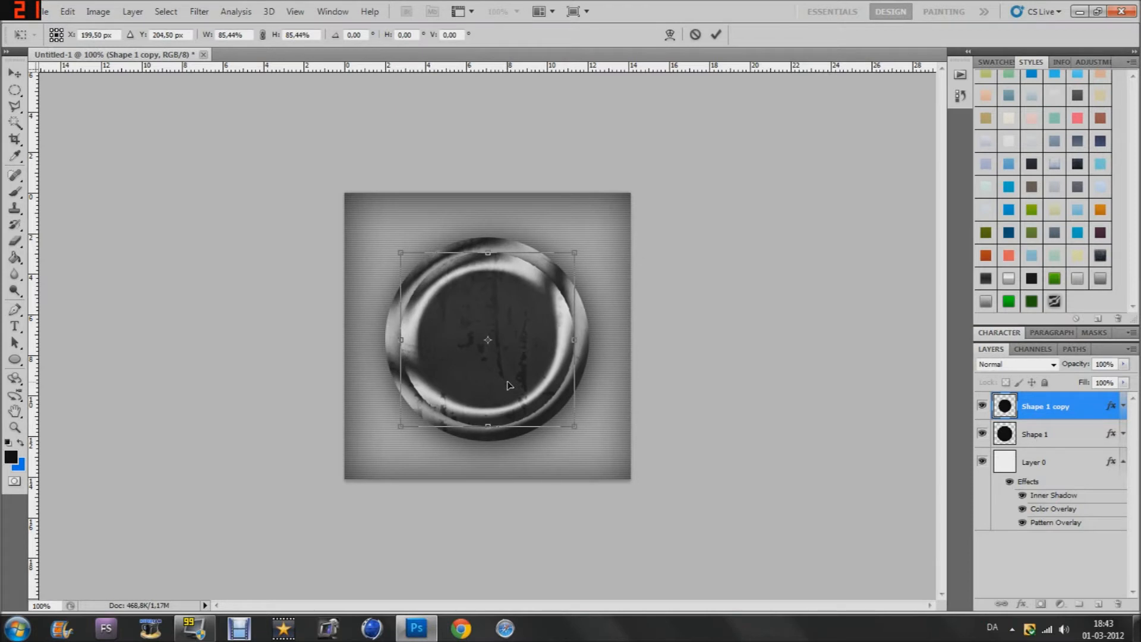
pyautogui.press('Return')
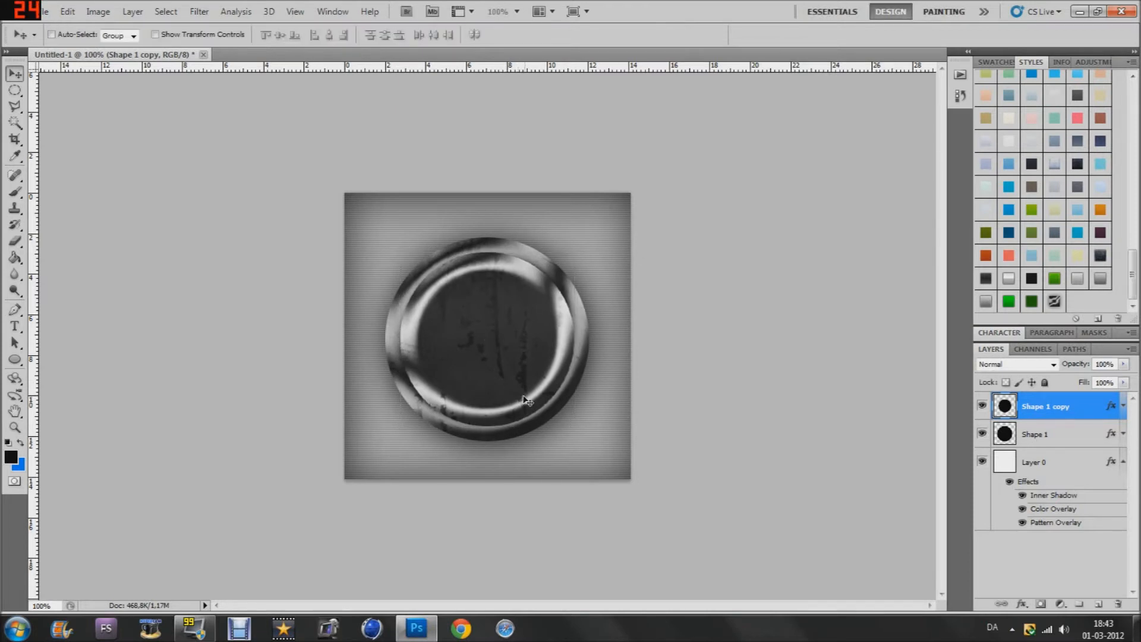
# Step: Clear the smaller circle's layer style and give it a Soft Light Gradient Overlay at about 77% opacity
pyautogui.rightClick(1032, 408)
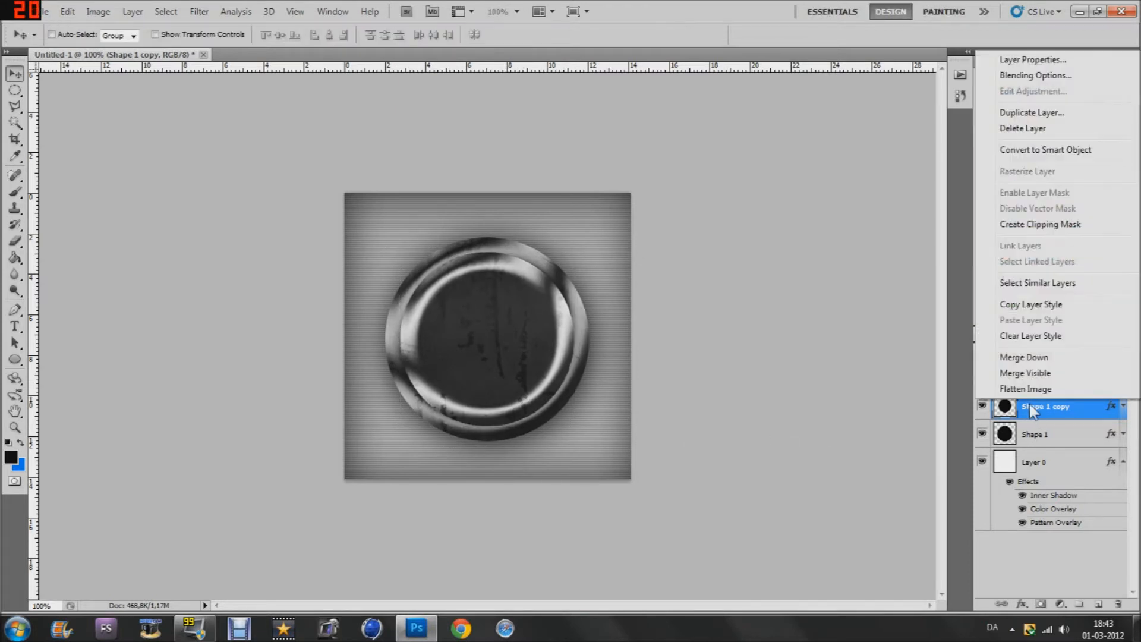
pyautogui.click(1018, 335)
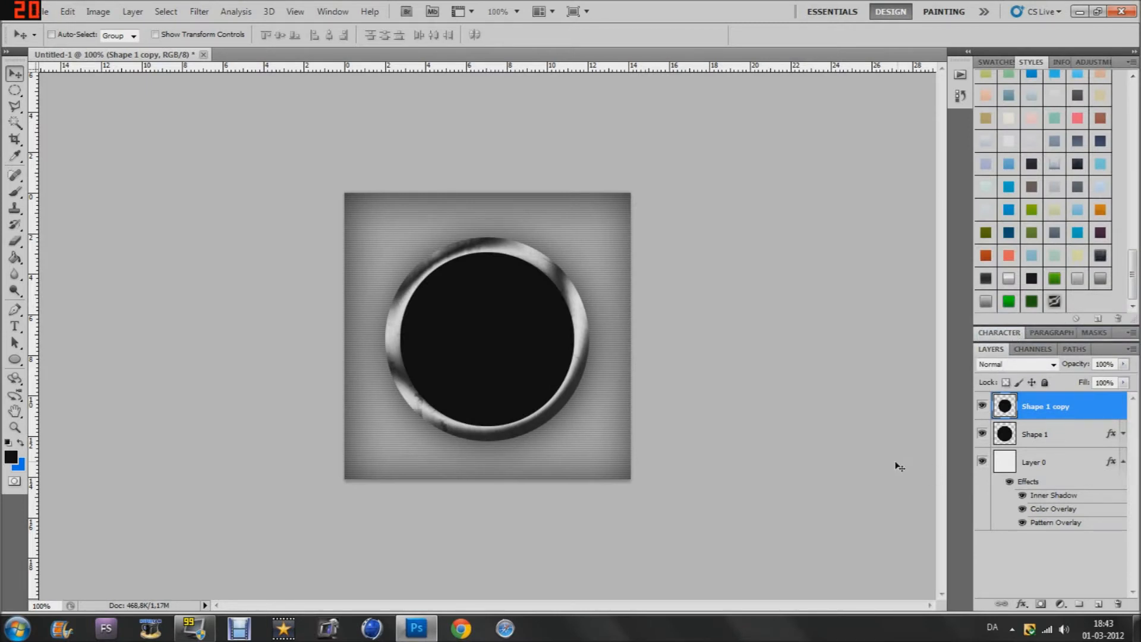
pyautogui.doubleClick(1015, 410)
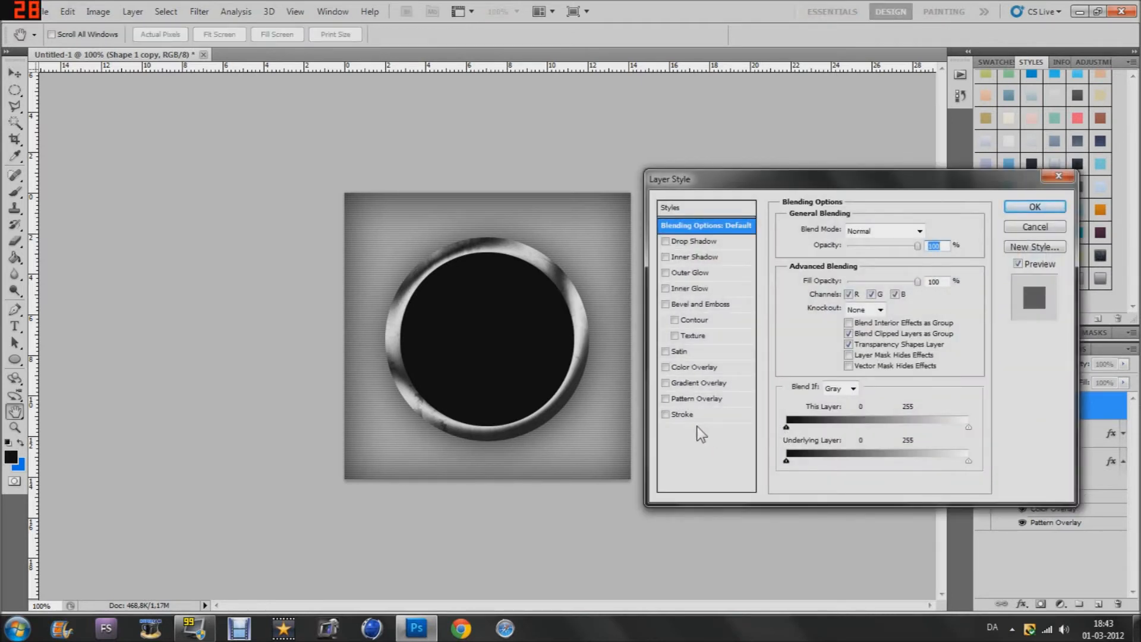
pyautogui.click(710, 383)
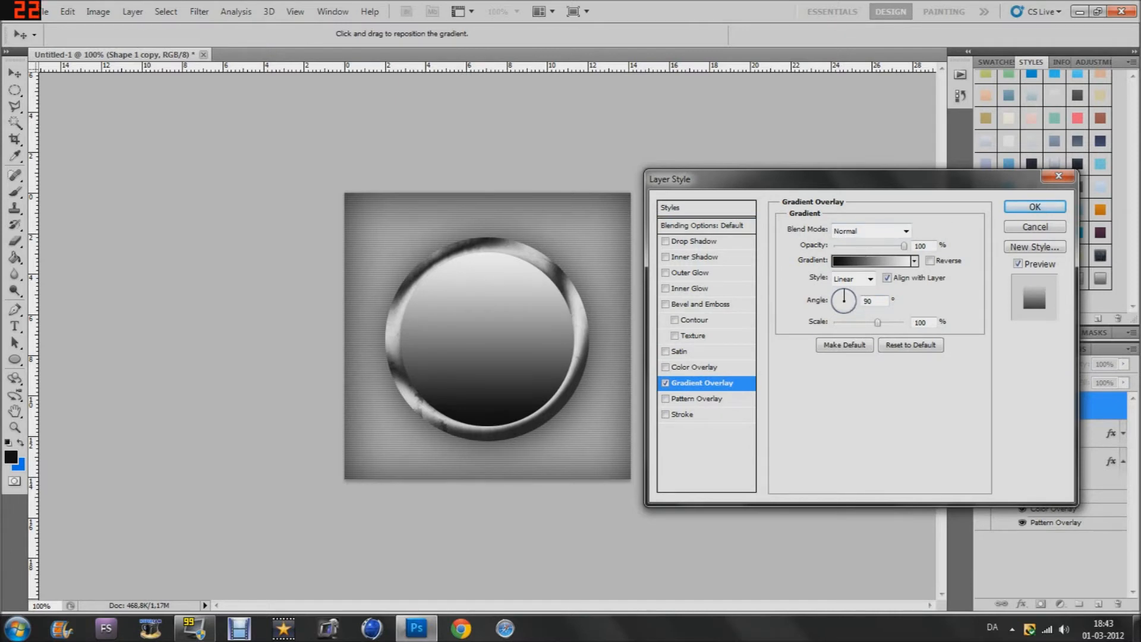
pyautogui.click(865, 235)
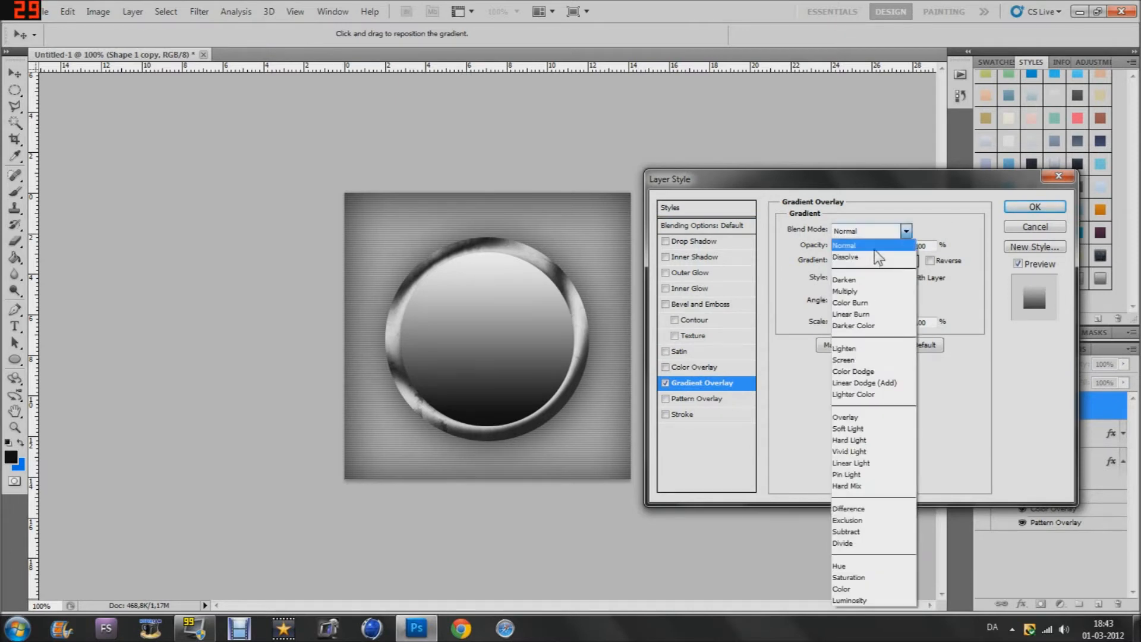
pyautogui.click(863, 429)
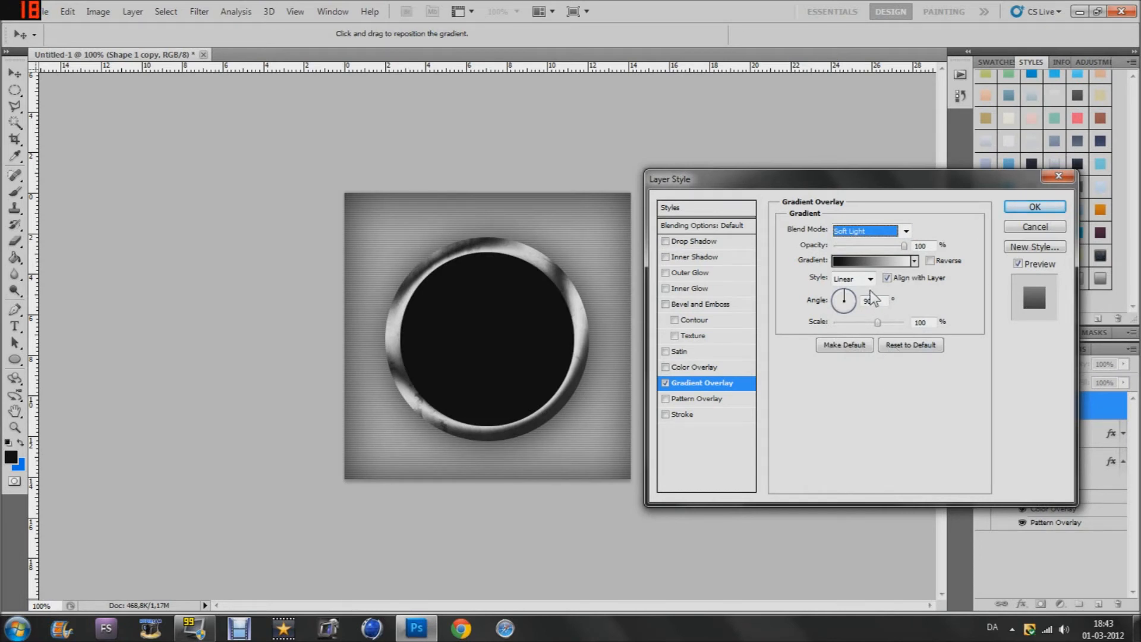
pyautogui.click(892, 246)
pyautogui.moveTo(892, 247); pyautogui.dragTo(889, 246)
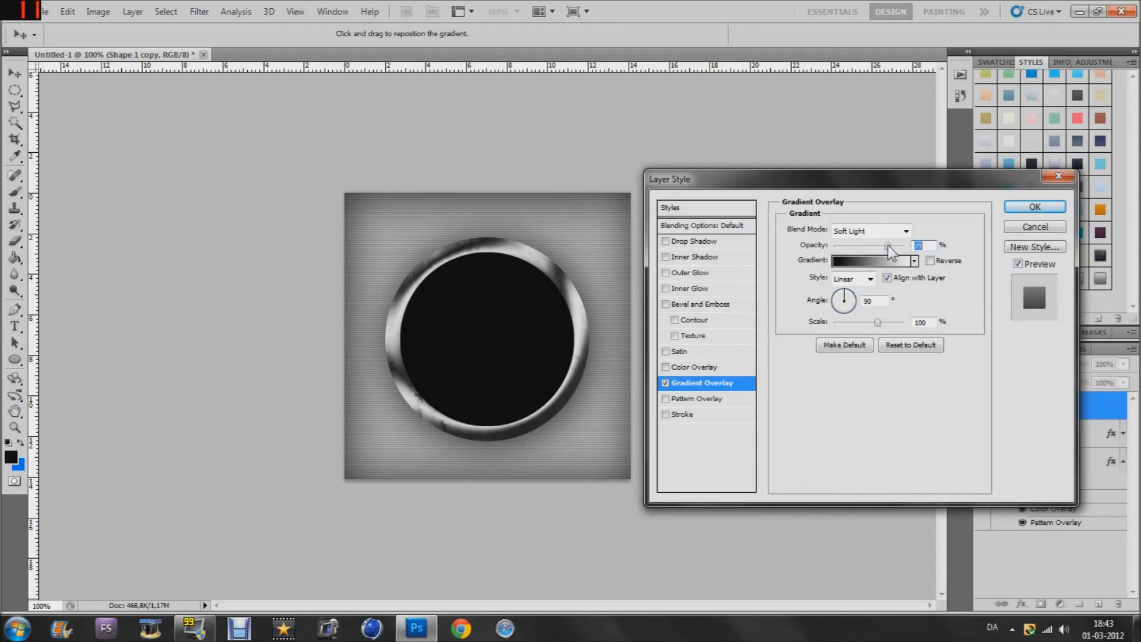
# Step: Add a Color Overlay in teal 007074 at about 63% opacity to the smaller circle
pyautogui.click(703, 367)
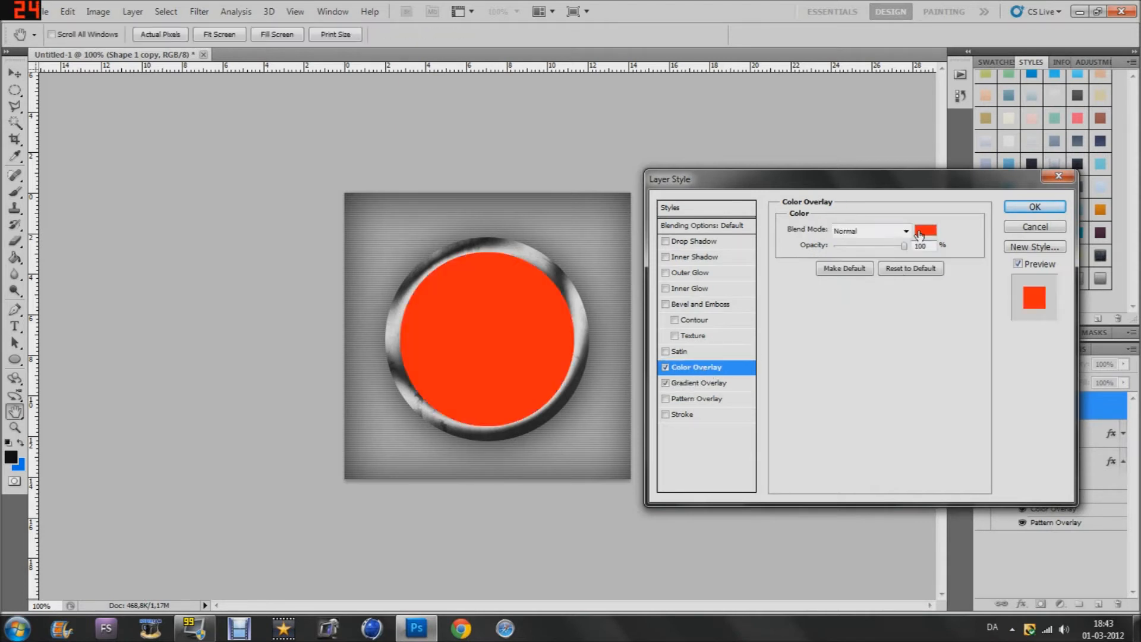
pyautogui.click(924, 230)
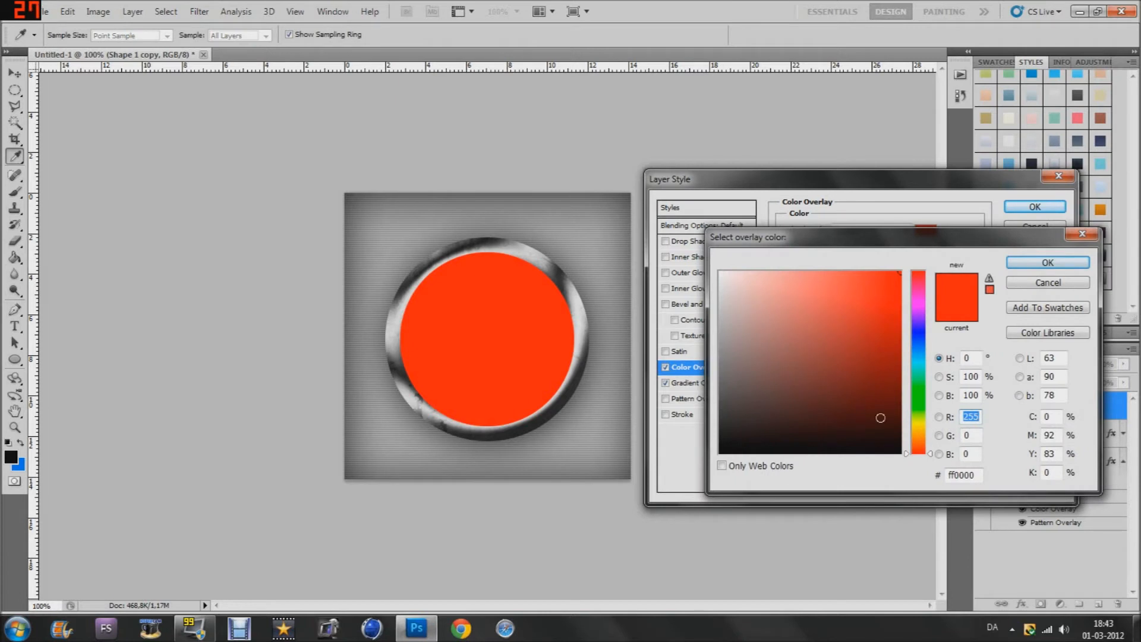
pyautogui.click(962, 475)
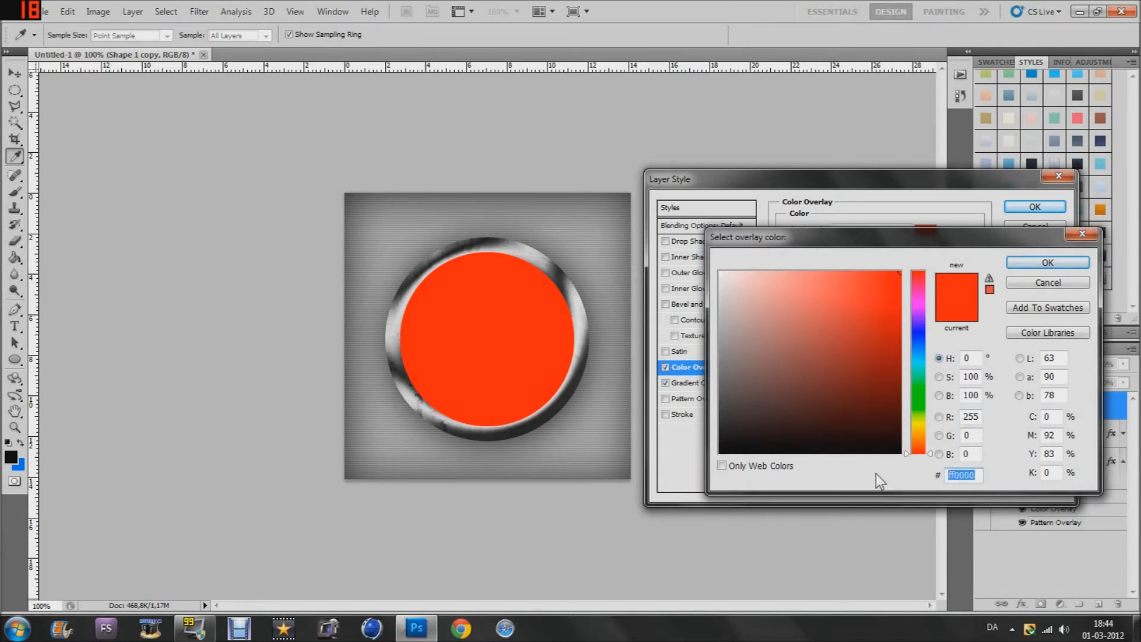
pyautogui.write('00')
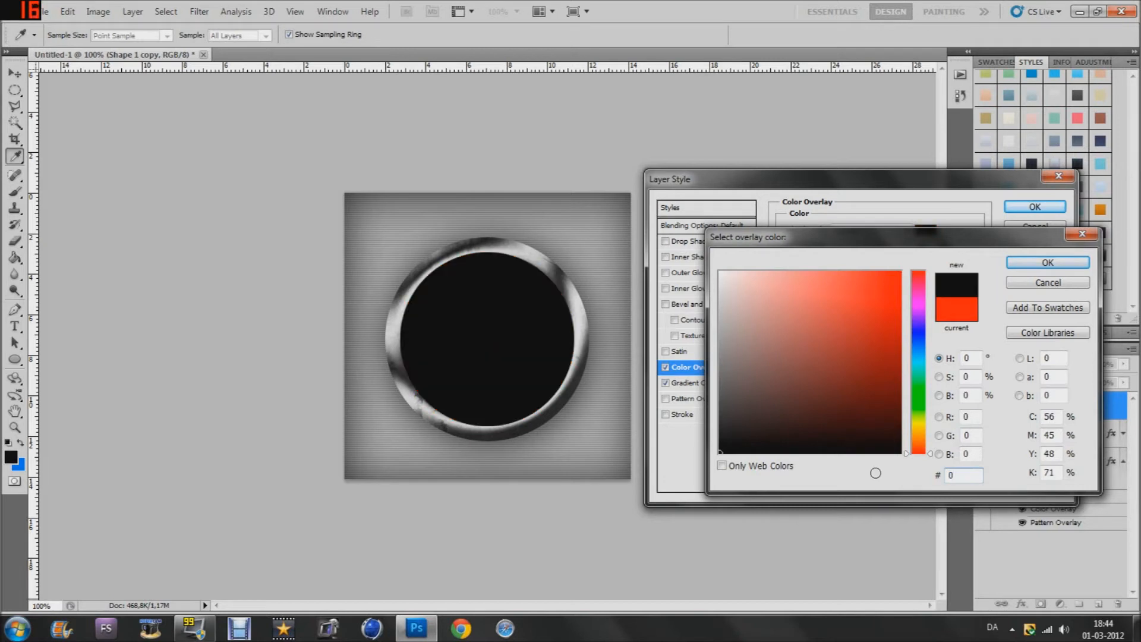
pyautogui.write('70')
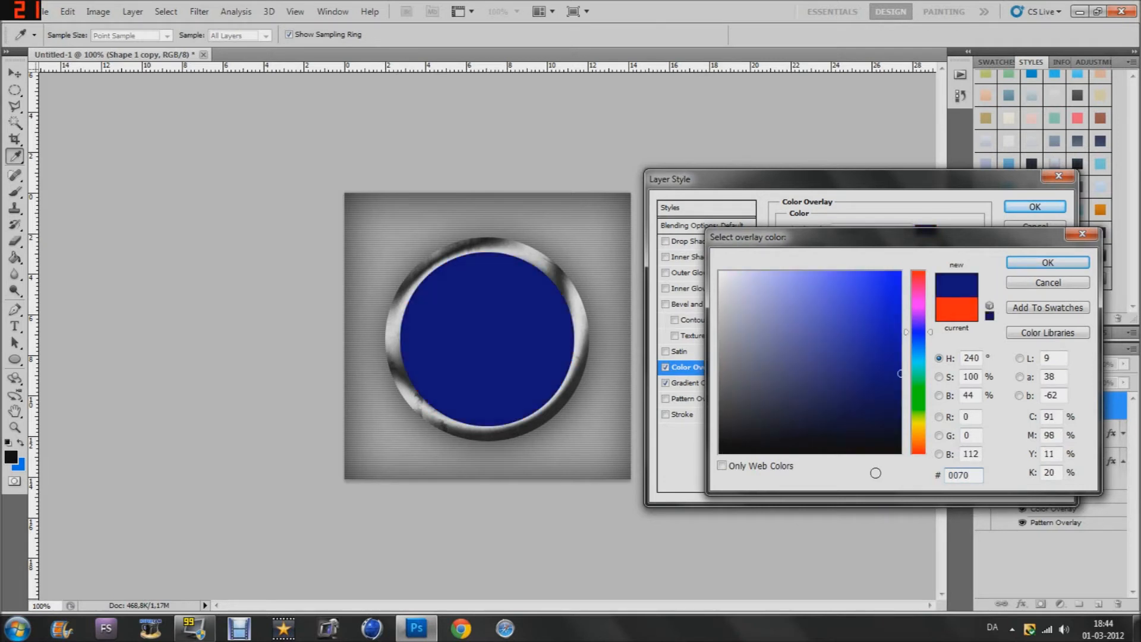
pyautogui.write('74')
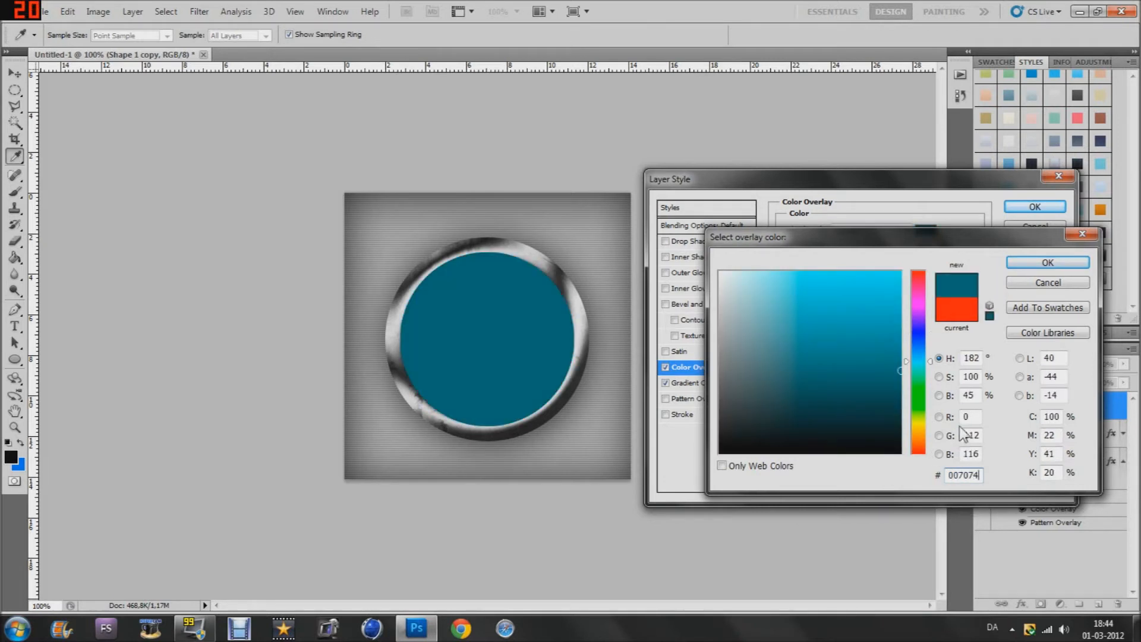
pyautogui.click(1023, 265)
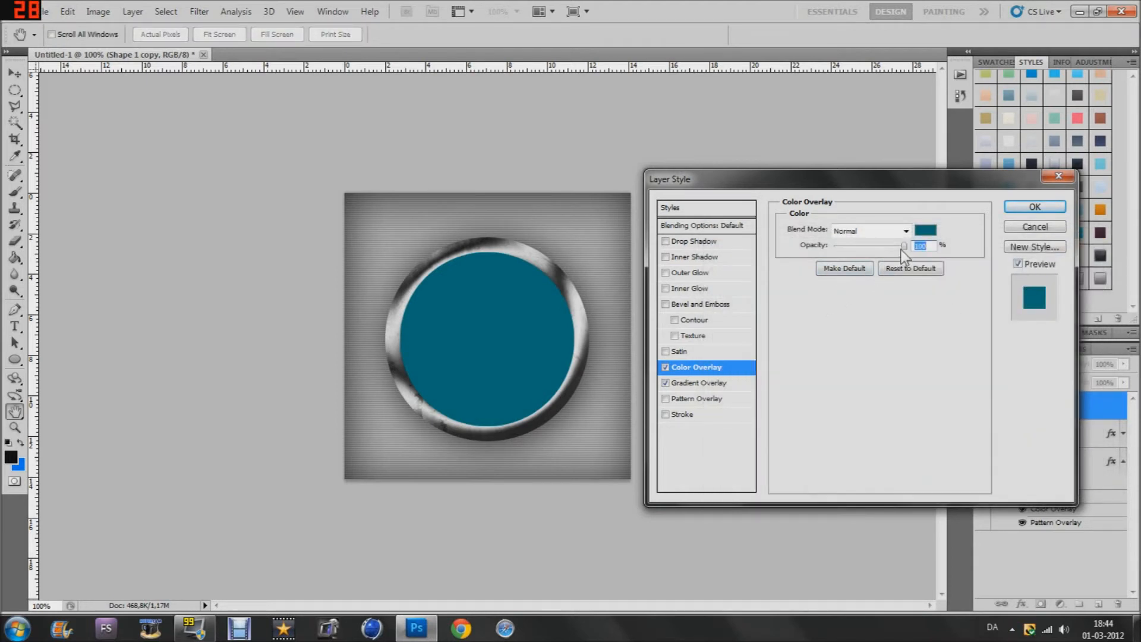
pyautogui.moveTo(904, 247); pyautogui.dragTo(878, 249)
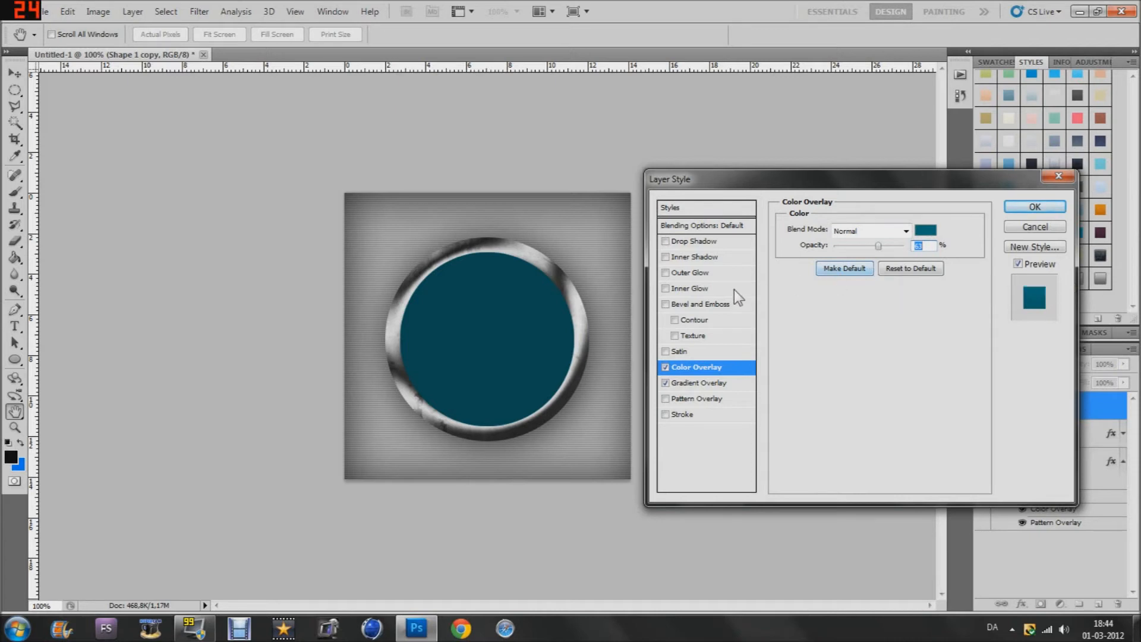
# Step: Add an Inner Shadow to the smaller circle with a size of about 40 px
pyautogui.click(705, 258)
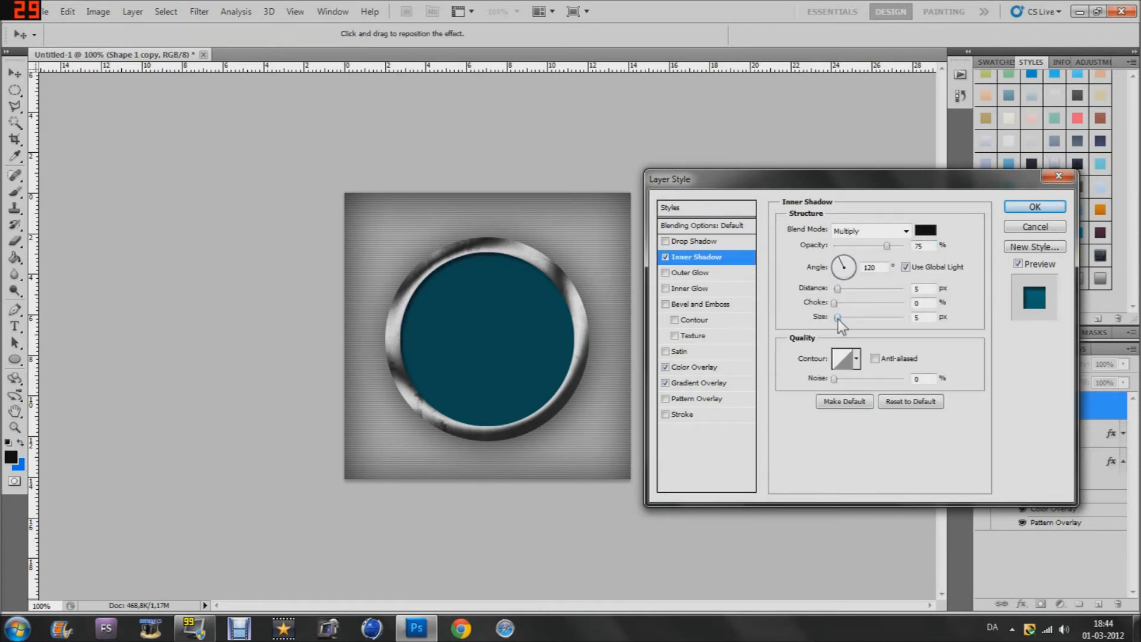
pyautogui.moveTo(838, 319); pyautogui.dragTo(851, 319)
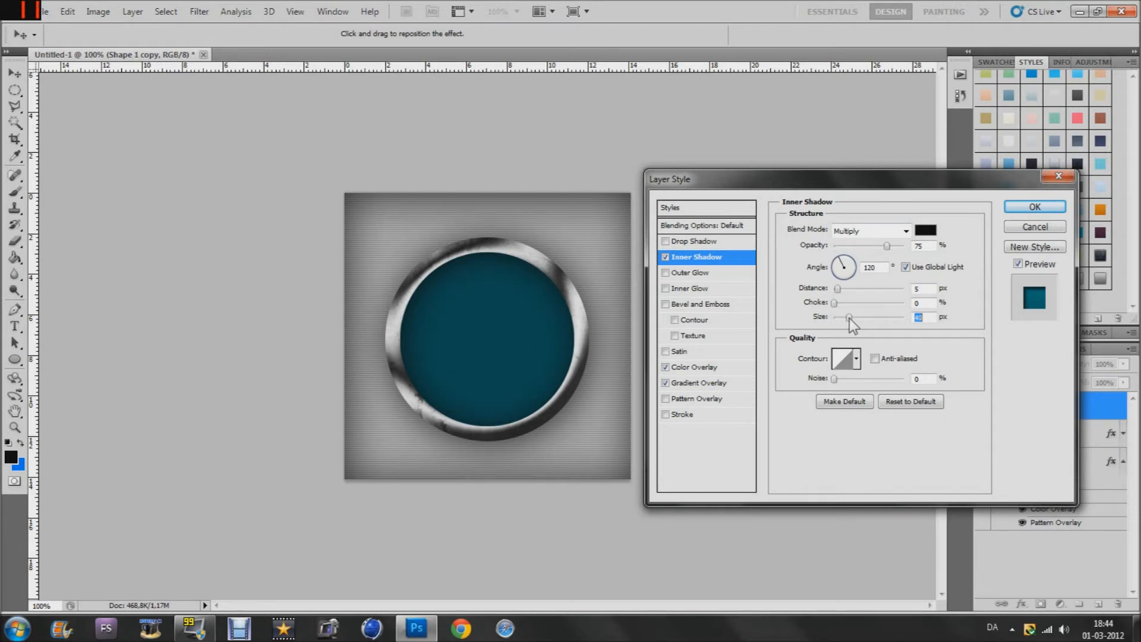
pyautogui.moveTo(850, 319); pyautogui.dragTo(850, 316)
# Step: Add a Pattern Overlay of thin horizontal stripes to the smaller circle and apply the layer style
pyautogui.click(695, 398)
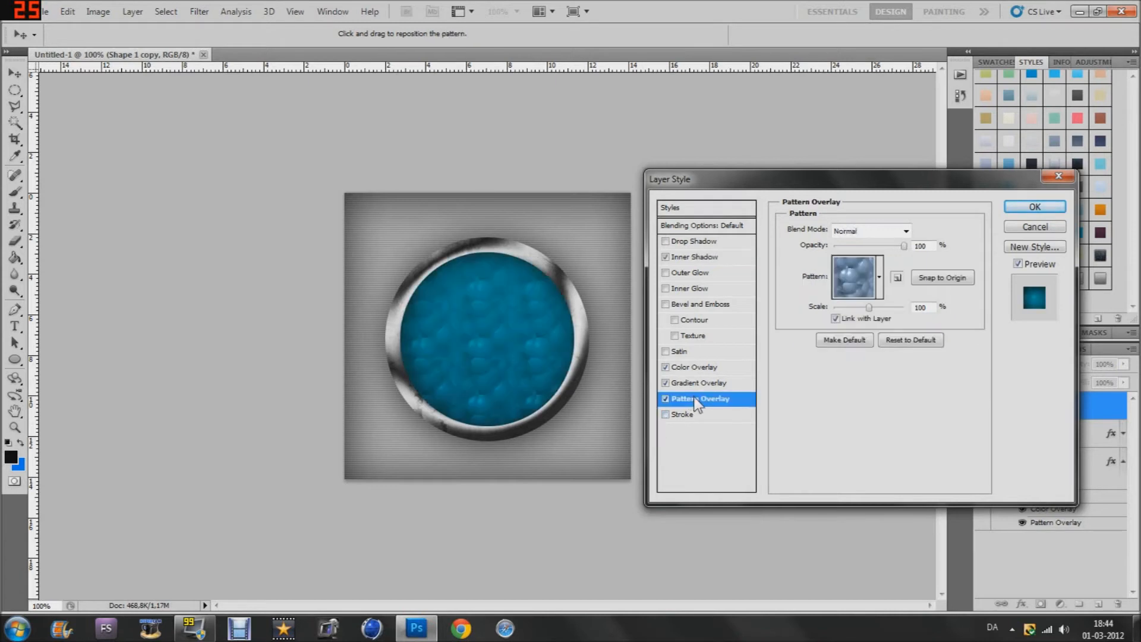
pyautogui.click(881, 285)
pyautogui.scroll(3, 891, 356)
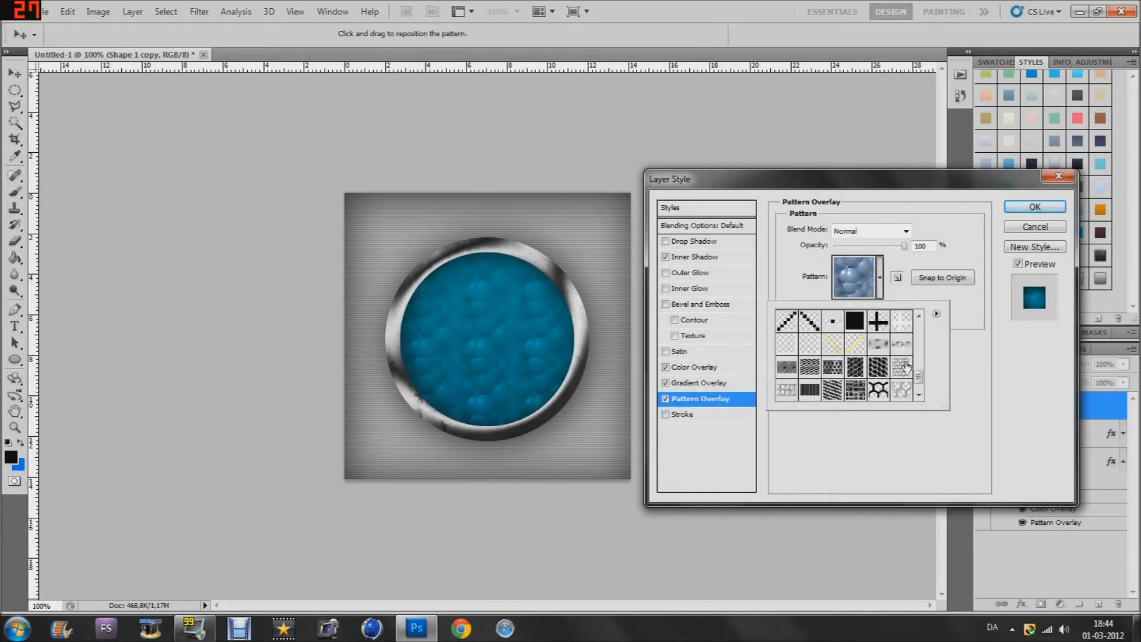
pyautogui.click(903, 337)
pyautogui.click(1009, 405)
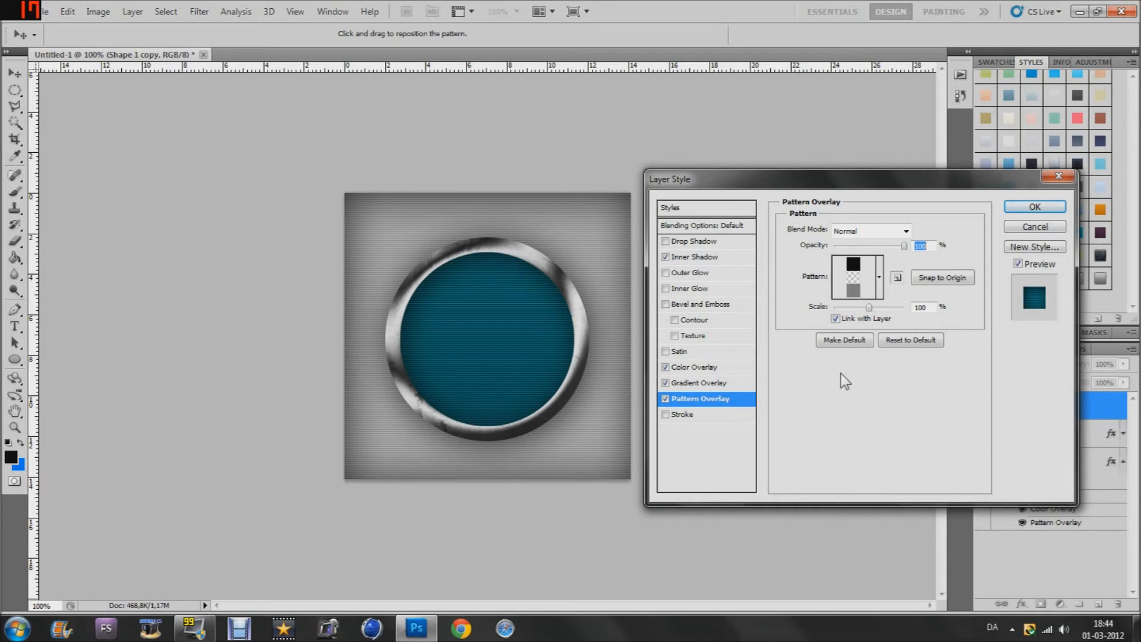
pyautogui.click(1035, 207)
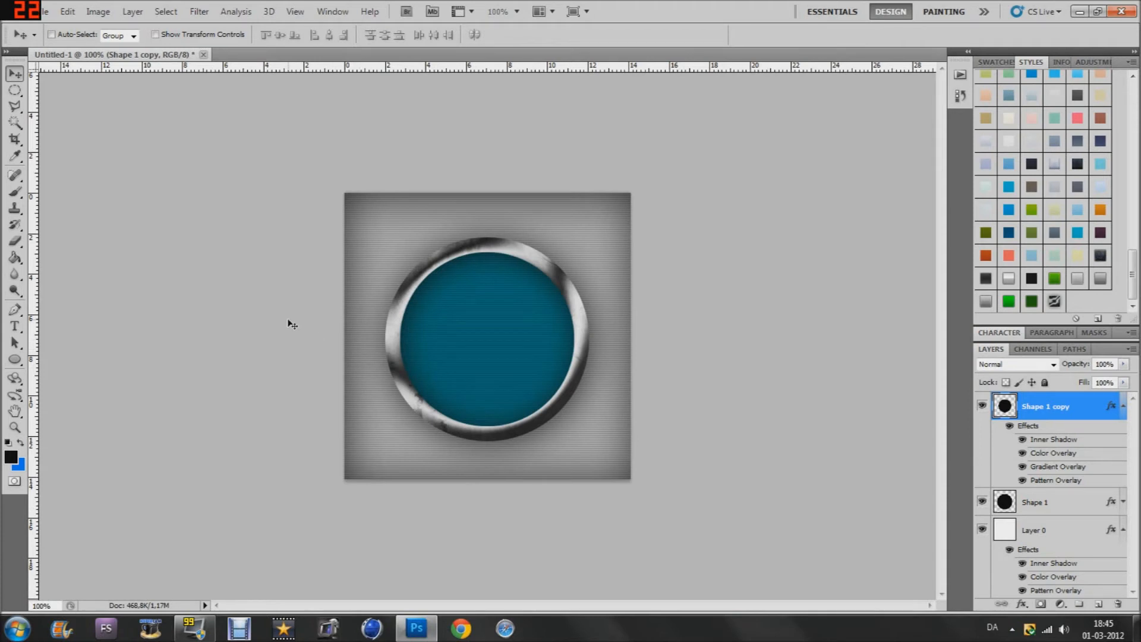
# Step: Lower the Pattern Overlay opacity of the outer ring's Shape 1 layer to about 47%
pyautogui.click(1014, 503)
pyautogui.doubleClick(1014, 503)
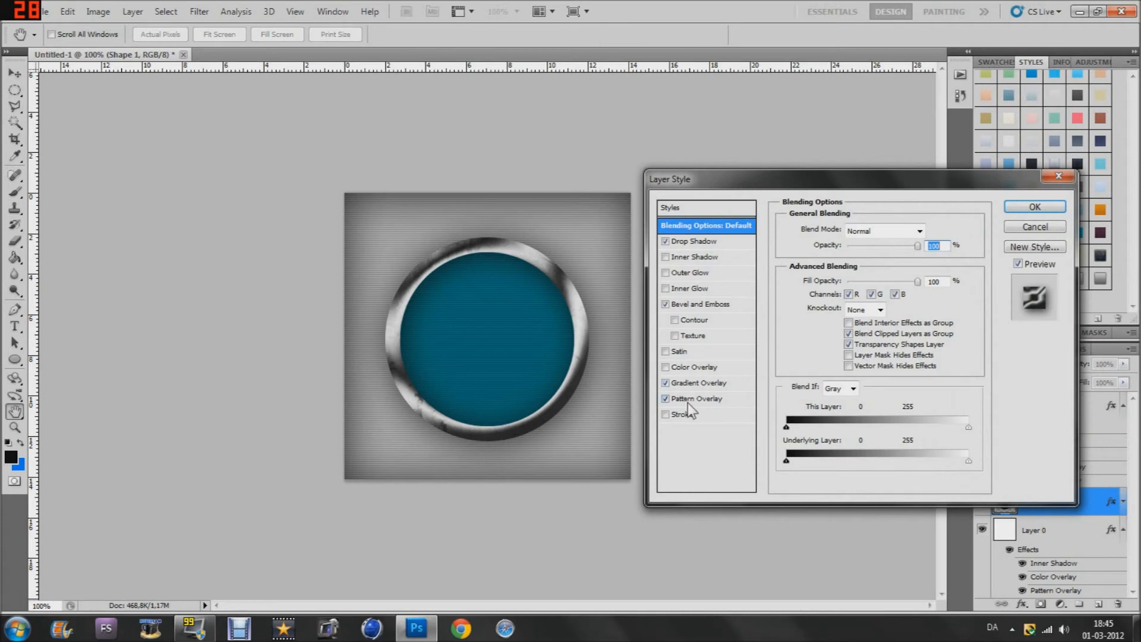
pyautogui.click(707, 399)
pyautogui.moveTo(907, 249); pyautogui.dragTo(868, 250)
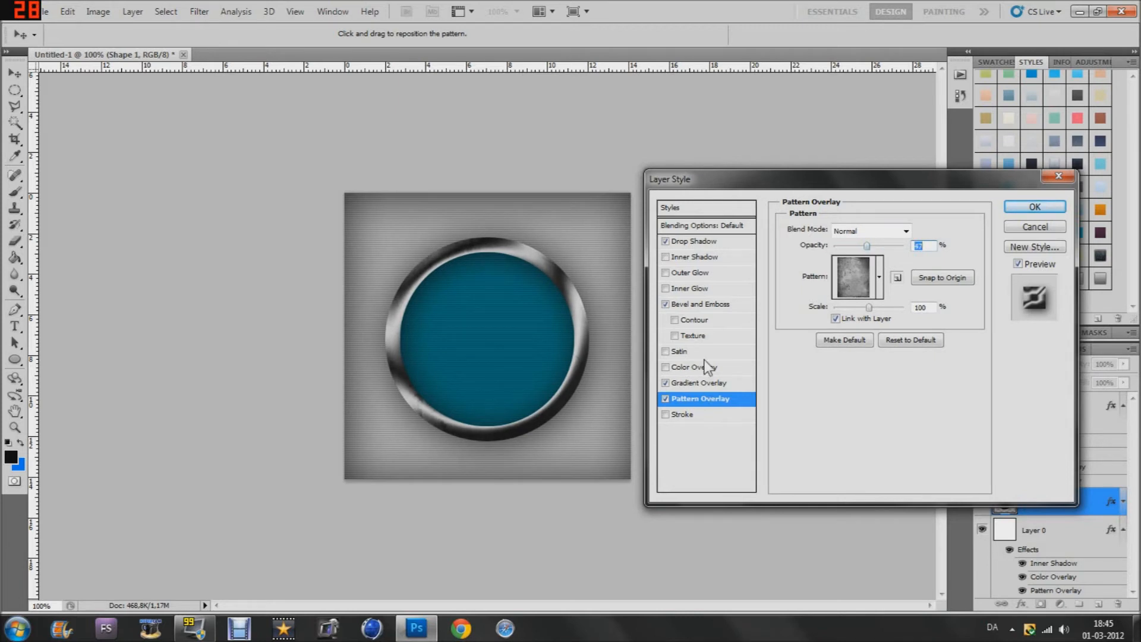
# Step: Add an Inner Shadow to the outer ring's Shape 1 layer with a size of about 122 px
pyautogui.click(695, 263)
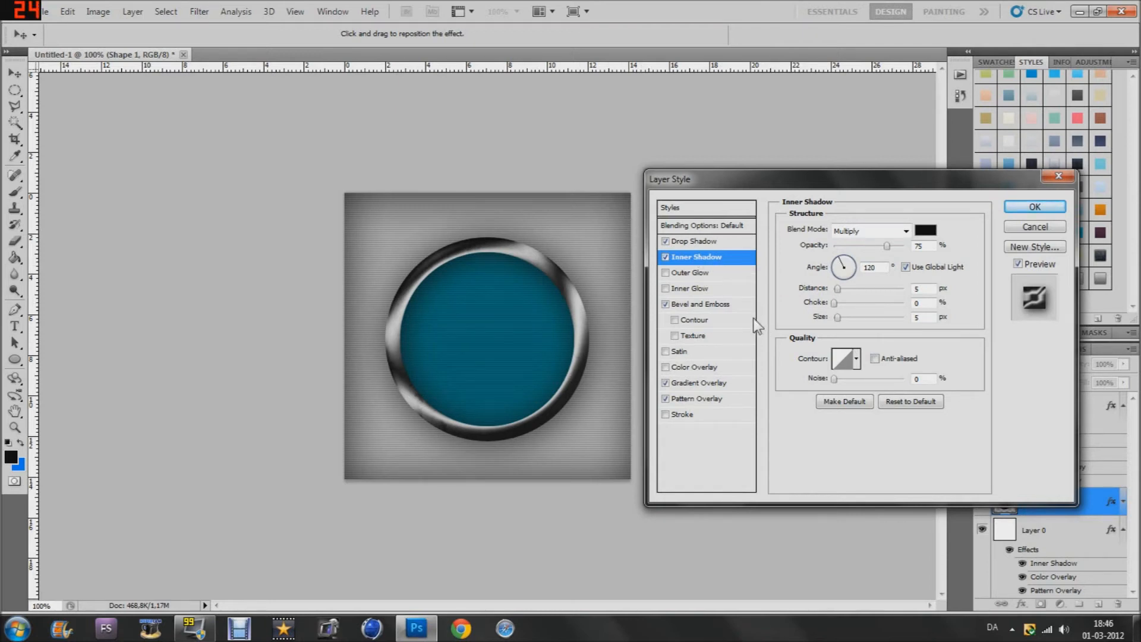
pyautogui.moveTo(835, 316); pyautogui.dragTo(870, 318)
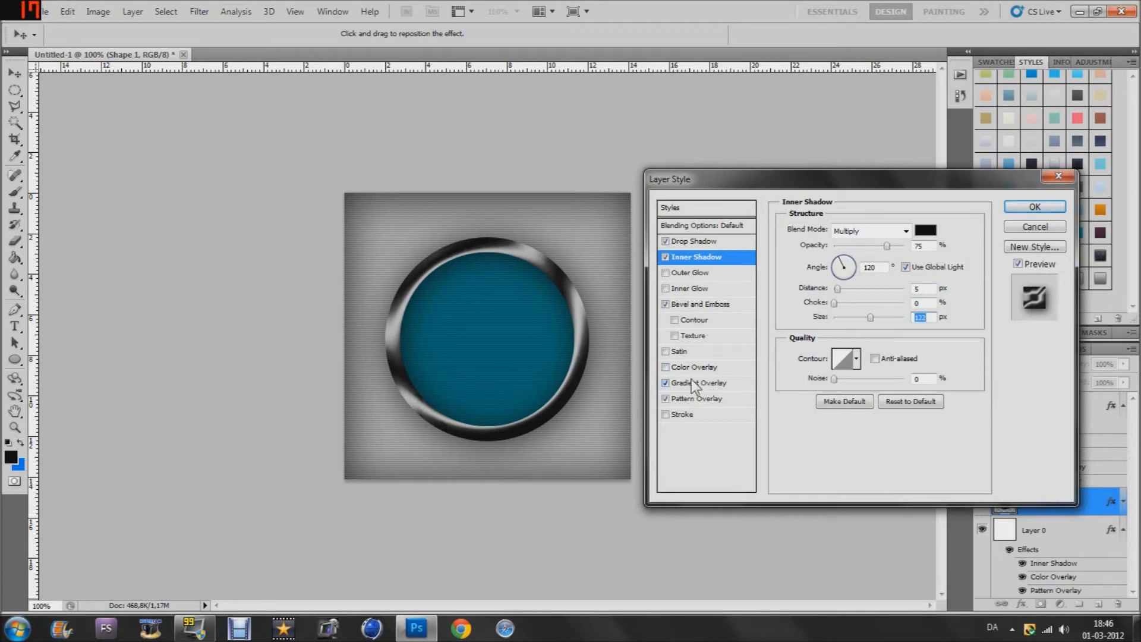
# Step: Set the ring's Pattern Overlay to 100% opacity with a plain grey texture pattern and apply the layer style
pyautogui.click(694, 401)
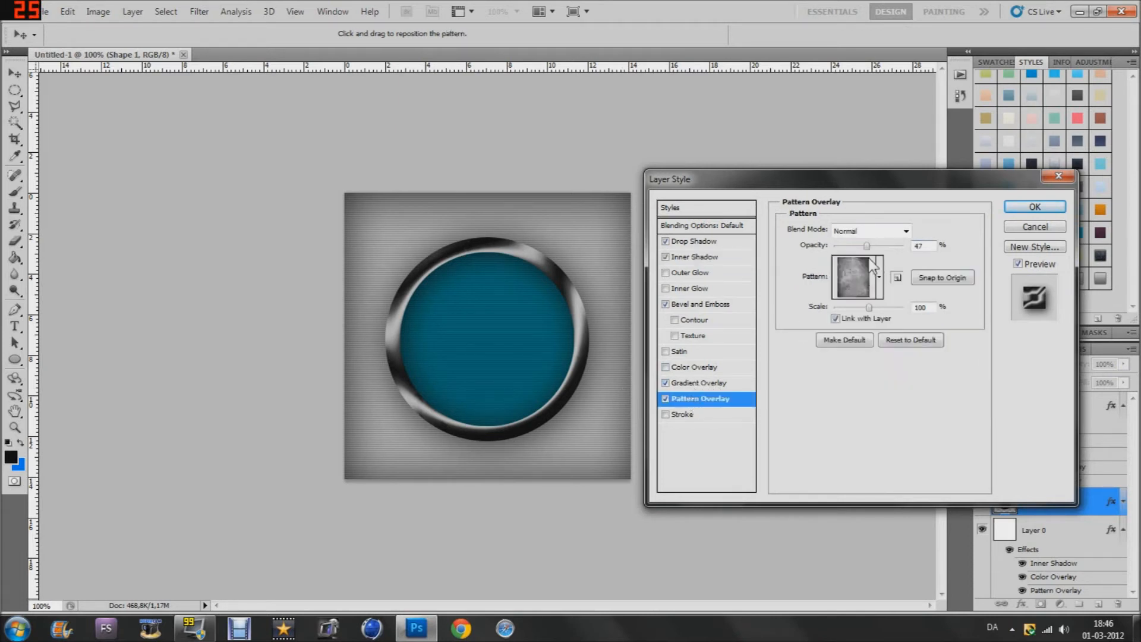
pyautogui.doubleClick(920, 245)
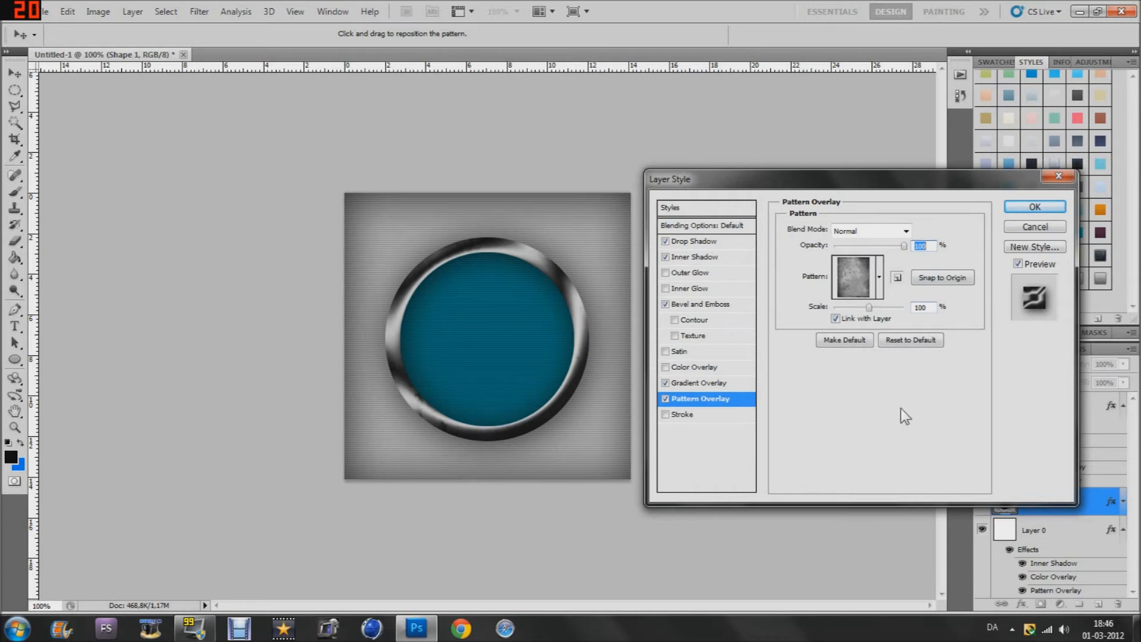
pyautogui.click(879, 279)
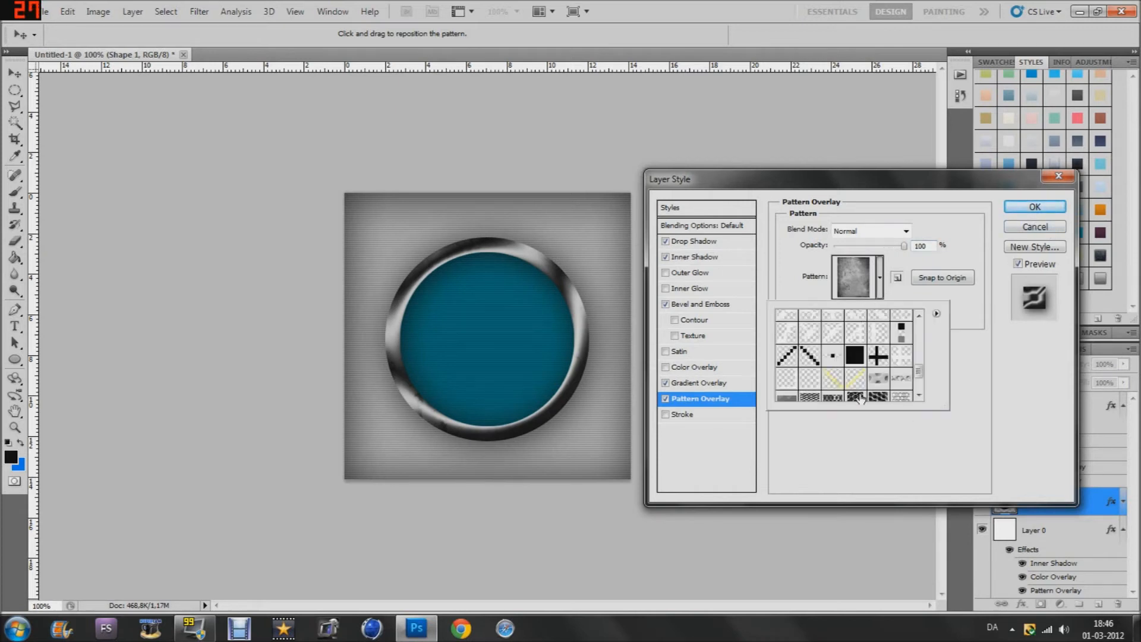
pyautogui.scroll(-1, 912, 392)
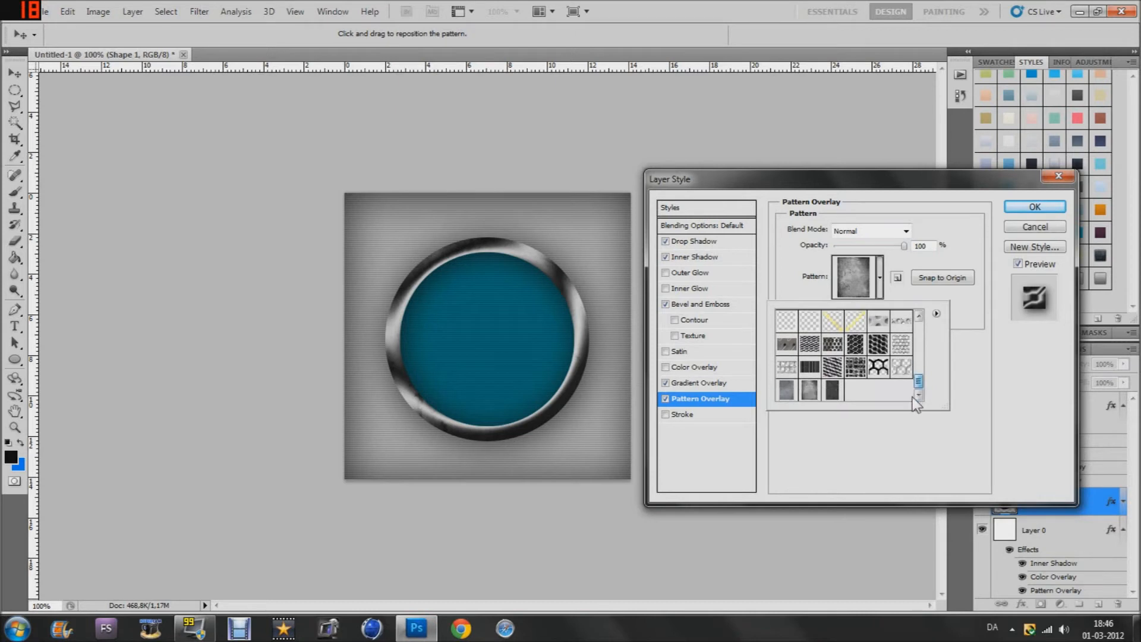
pyautogui.click(833, 393)
pyautogui.click(804, 393)
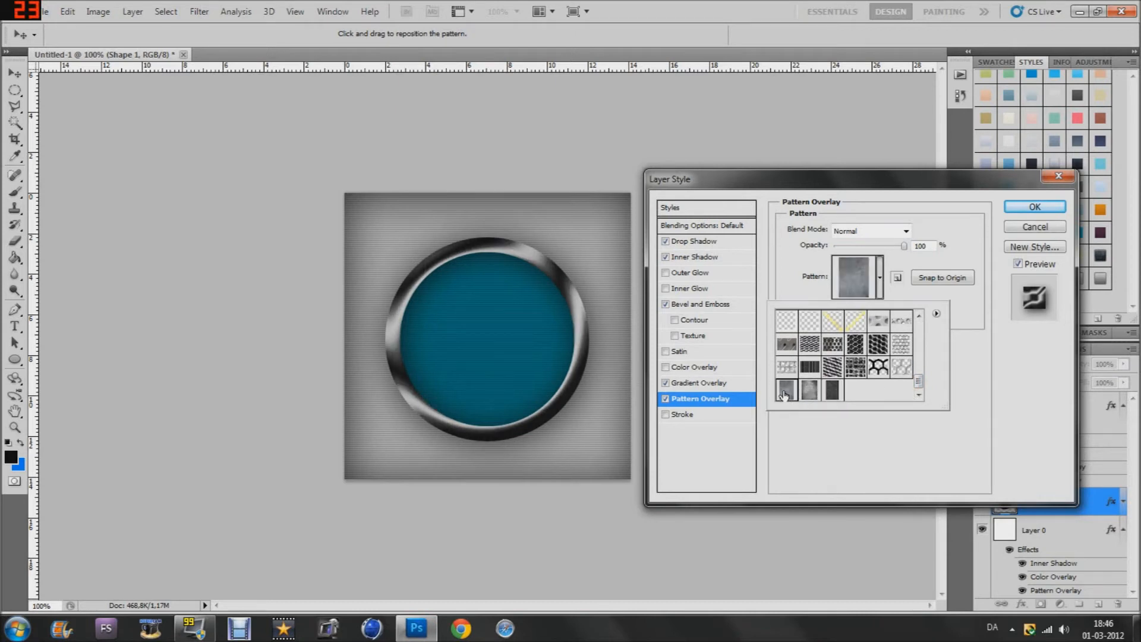
pyautogui.click(1001, 394)
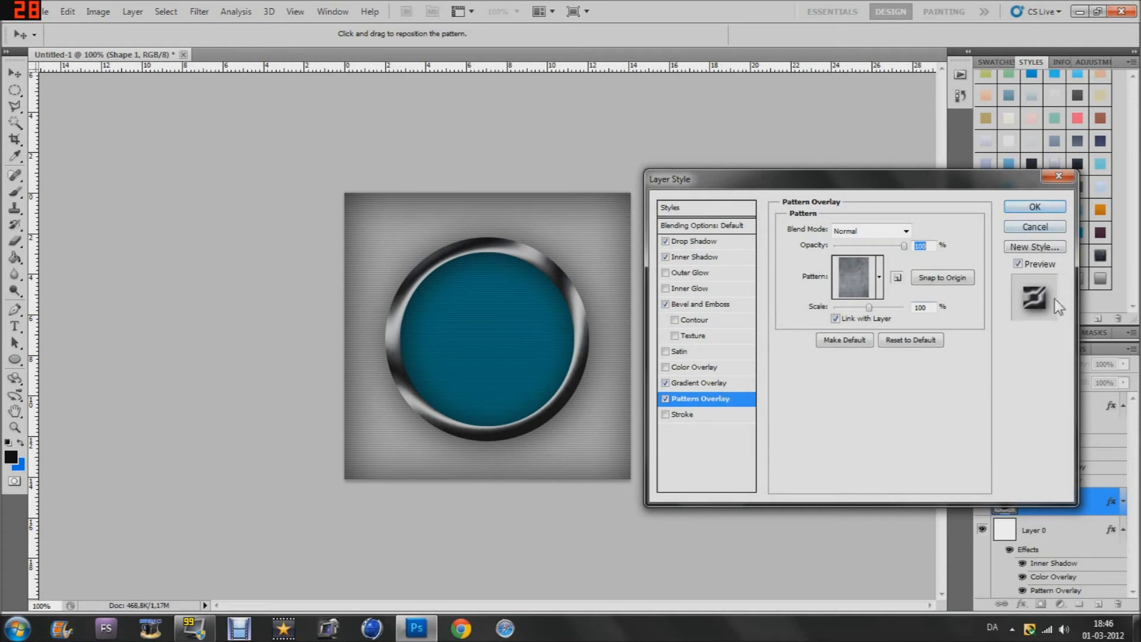
pyautogui.click(1040, 211)
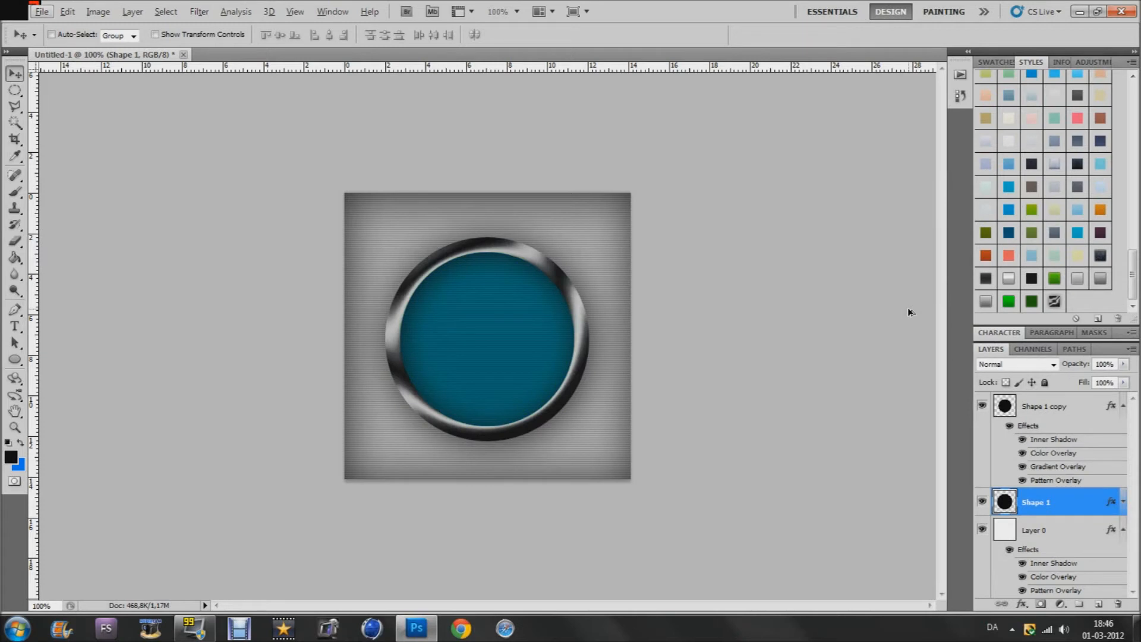
# Step: Collapse the effects lists of the Shape 1 copy and Layer 0 layers and select Shape 1 copy
pyautogui.click(1123, 406)
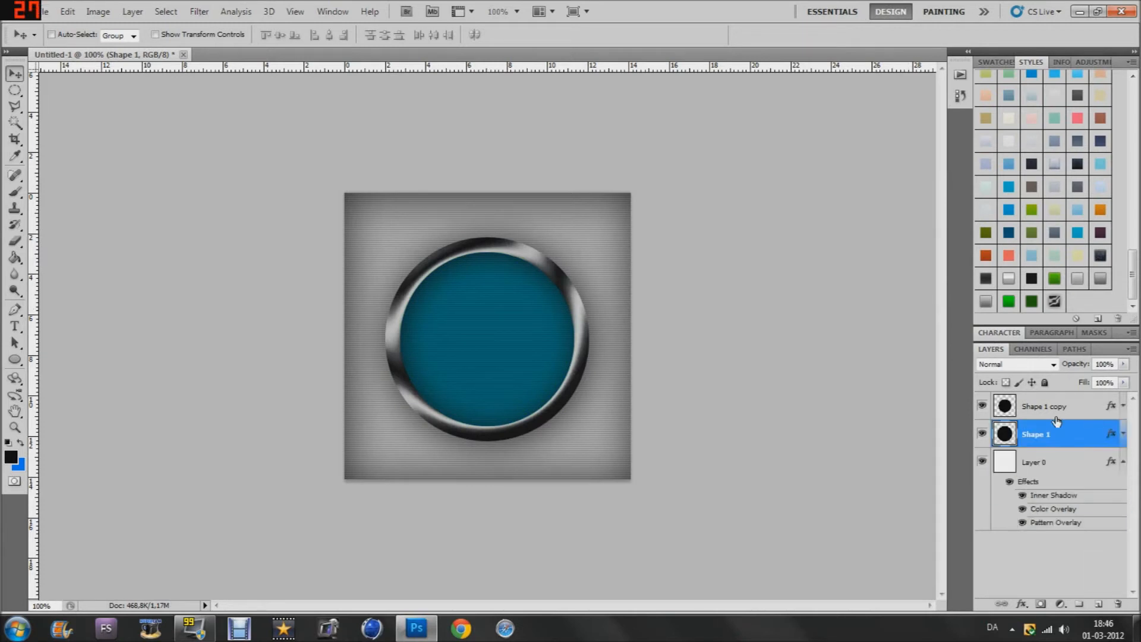
pyautogui.click(1001, 410)
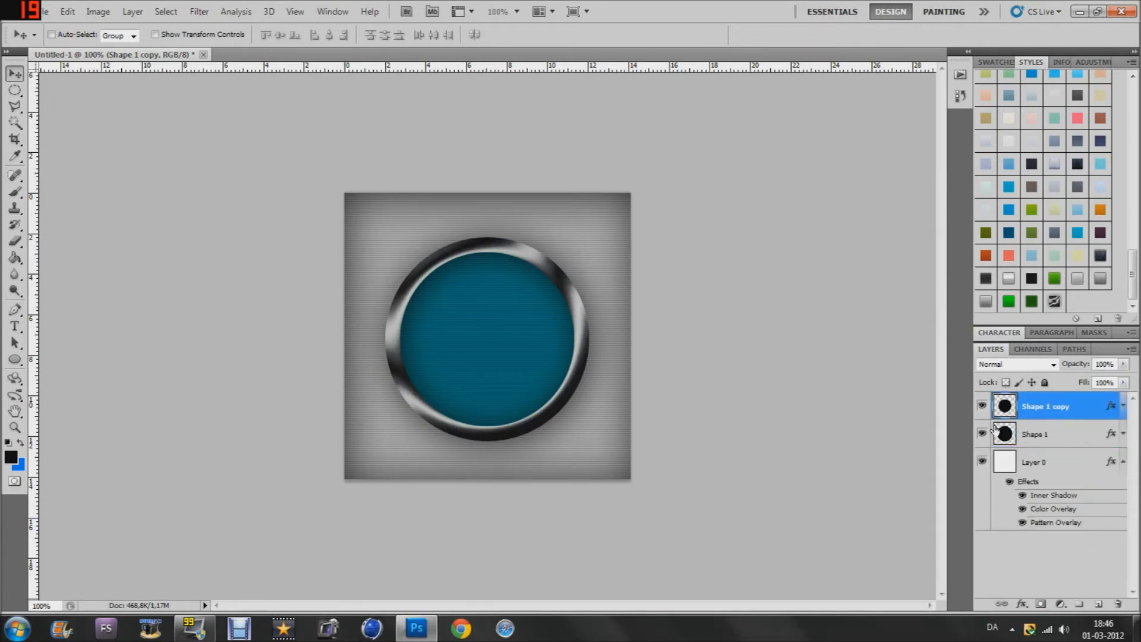
pyautogui.click(1123, 462)
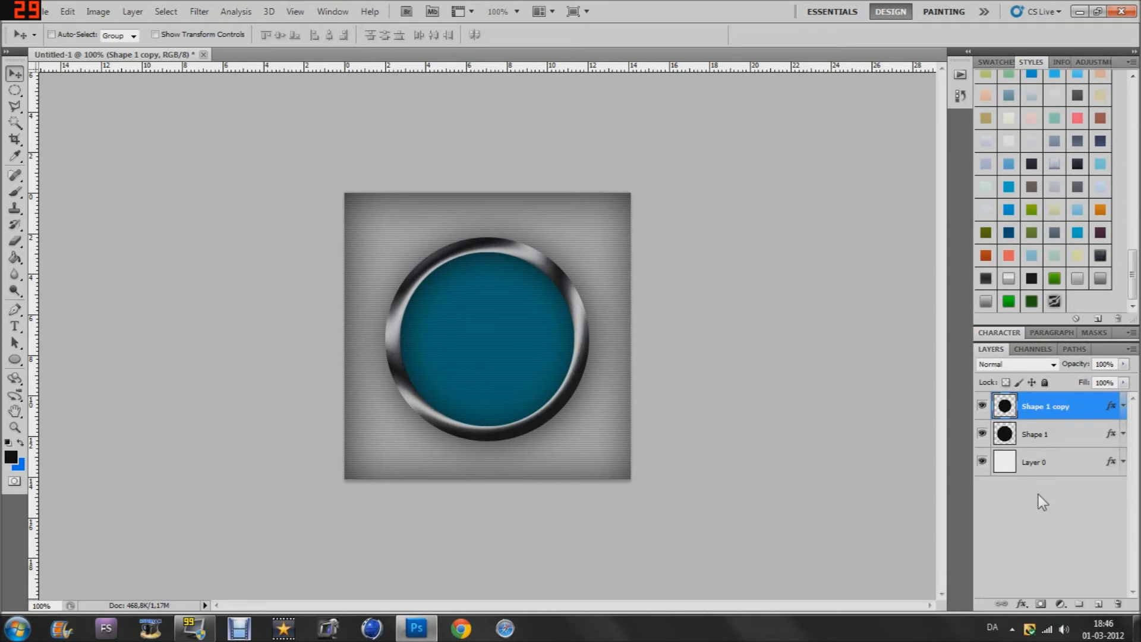
# Step: Add the two-line text RANGER GFX in black 30 pt Code Bold, centre-aligned, inside the teal circle
pyautogui.click(15, 327)
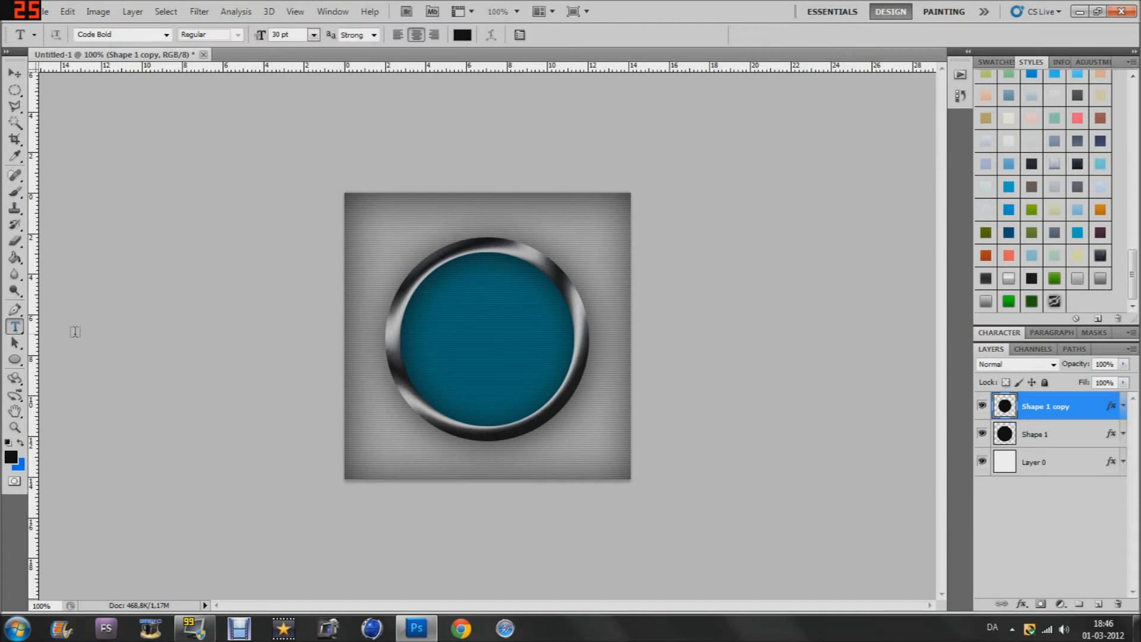
pyautogui.click(461, 316)
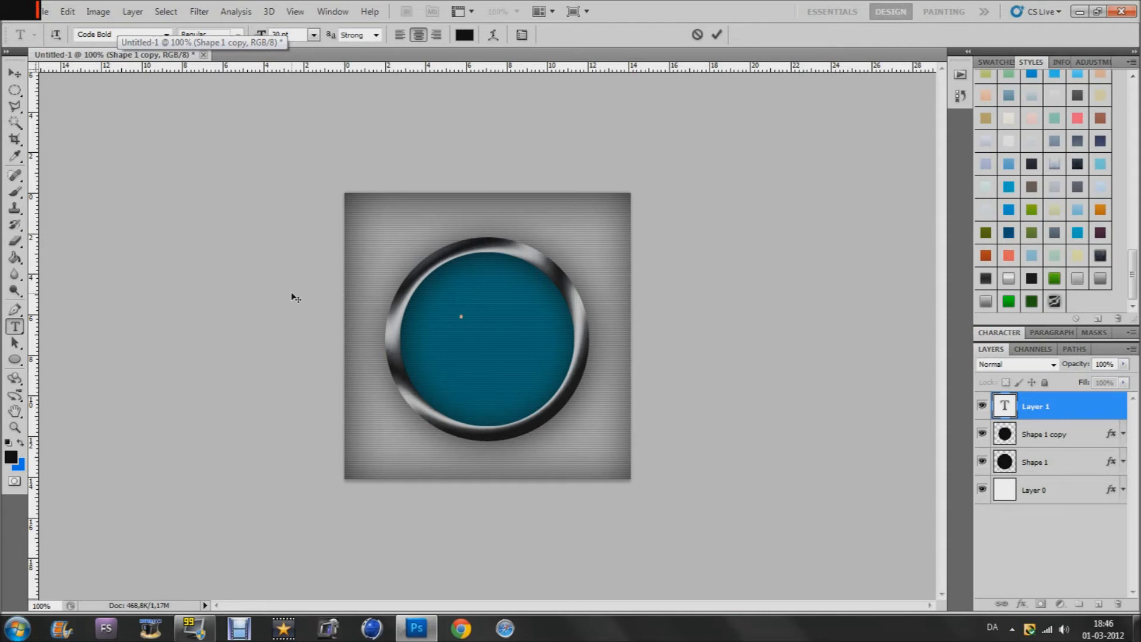
pyautogui.write('OZON')
pyautogui.press('BackSpace')
pyautogui.press('BackSpace')
pyautogui.press('BackSpace')
pyautogui.press('BackSpace')
pyautogui.write('RANGER')
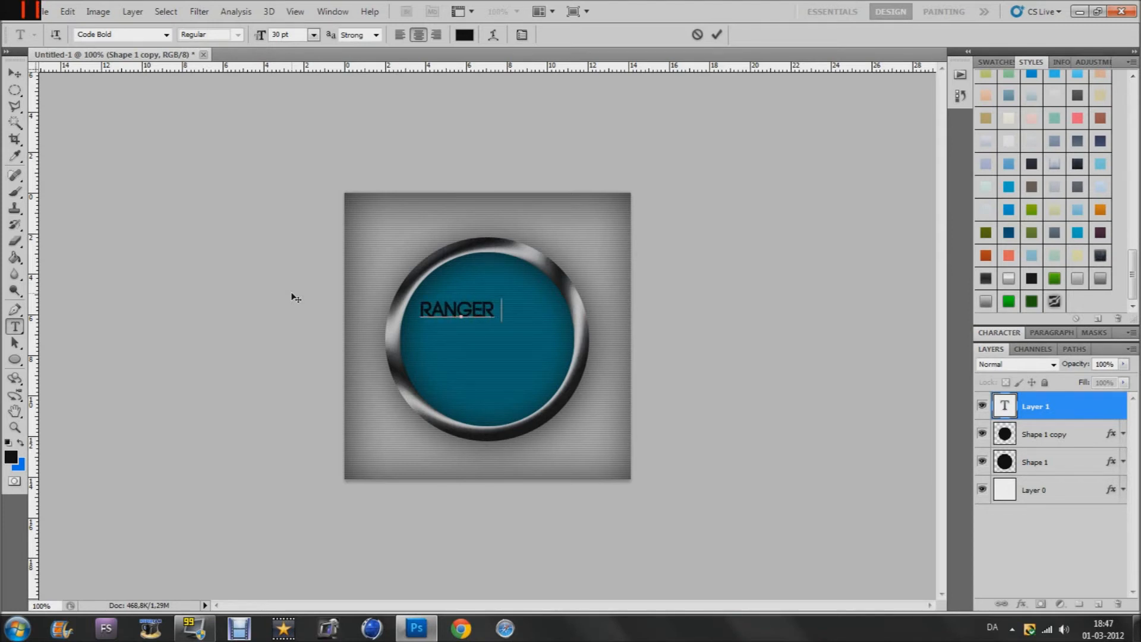
pyautogui.press('Return')
pyautogui.write('GFX')
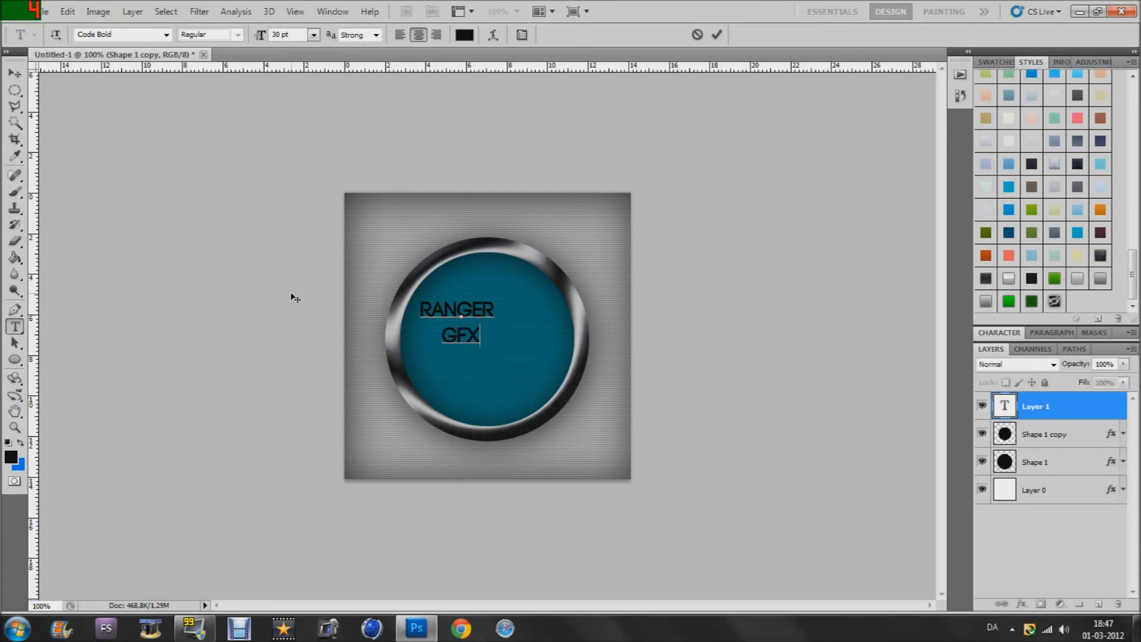
pyautogui.click(415, 314)
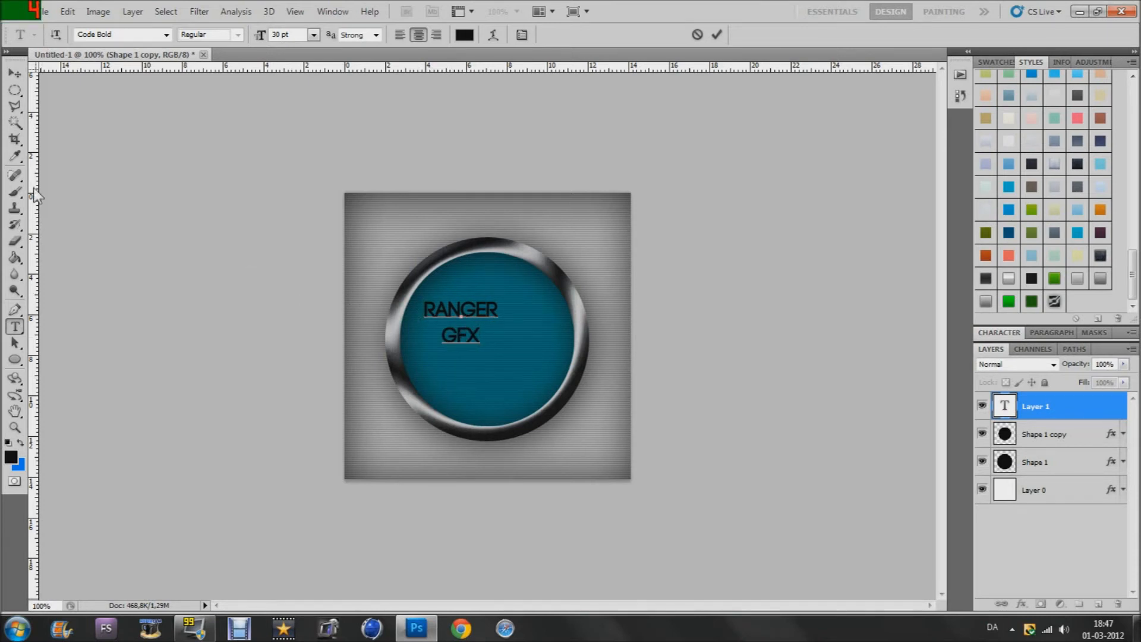
pyautogui.click(15, 73)
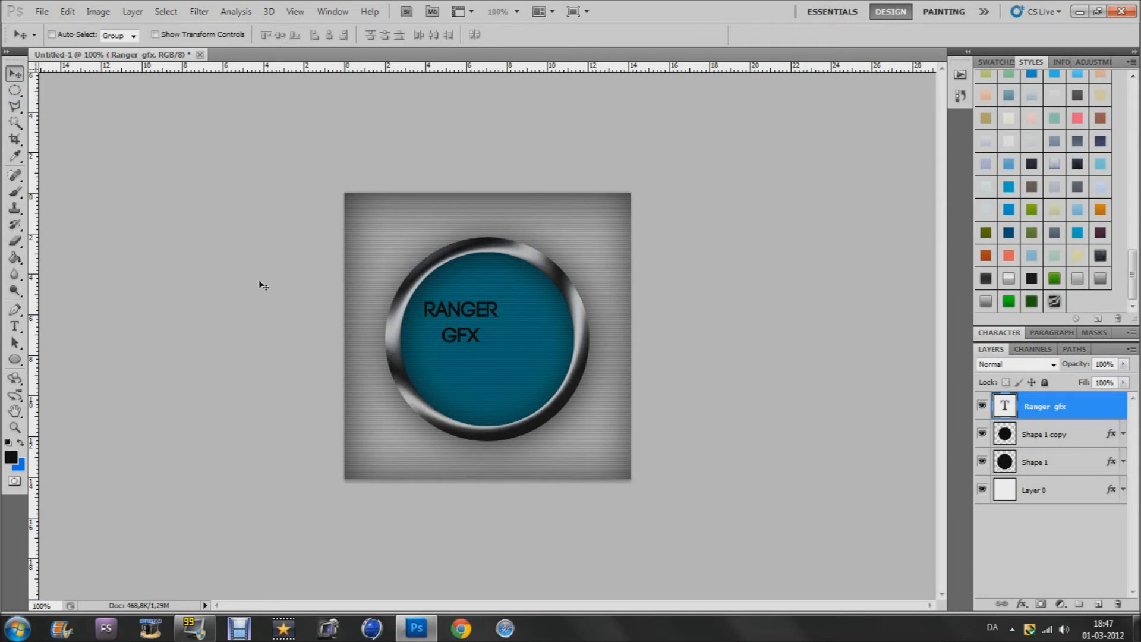
# Step: Scale the RANGER GFX text proportionally to about 175% and move it to the middle of the teal circle
pyautogui.hotkey('ctrl', 't')
pyautogui.moveTo(509, 351); pyautogui.dragTo(572, 385)
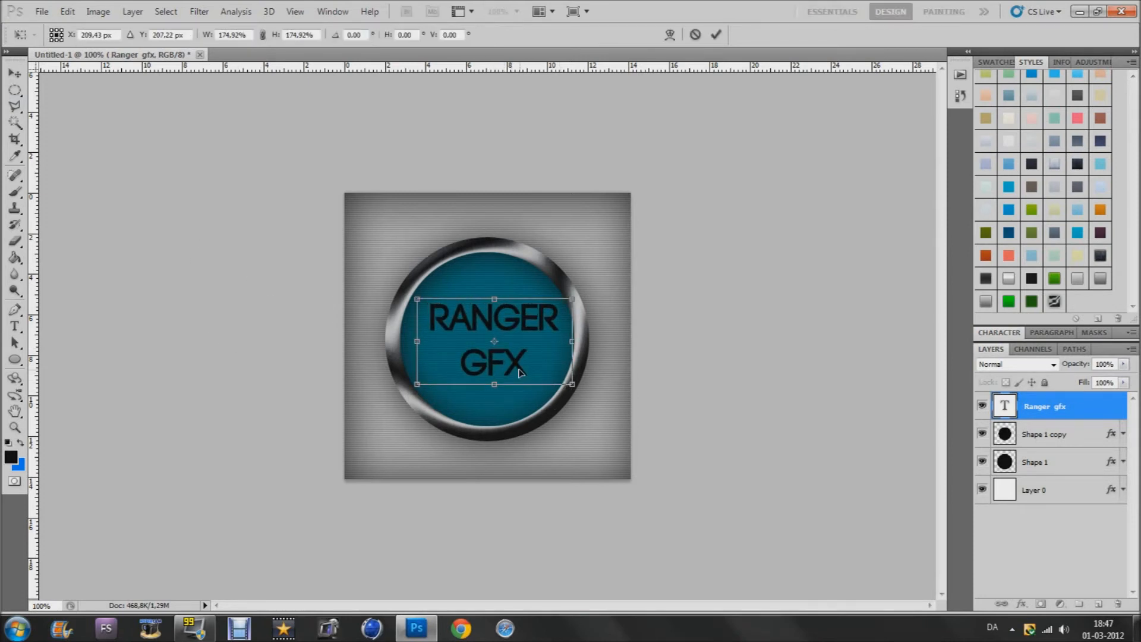
pyautogui.moveTo(518, 353); pyautogui.dragTo(512, 358)
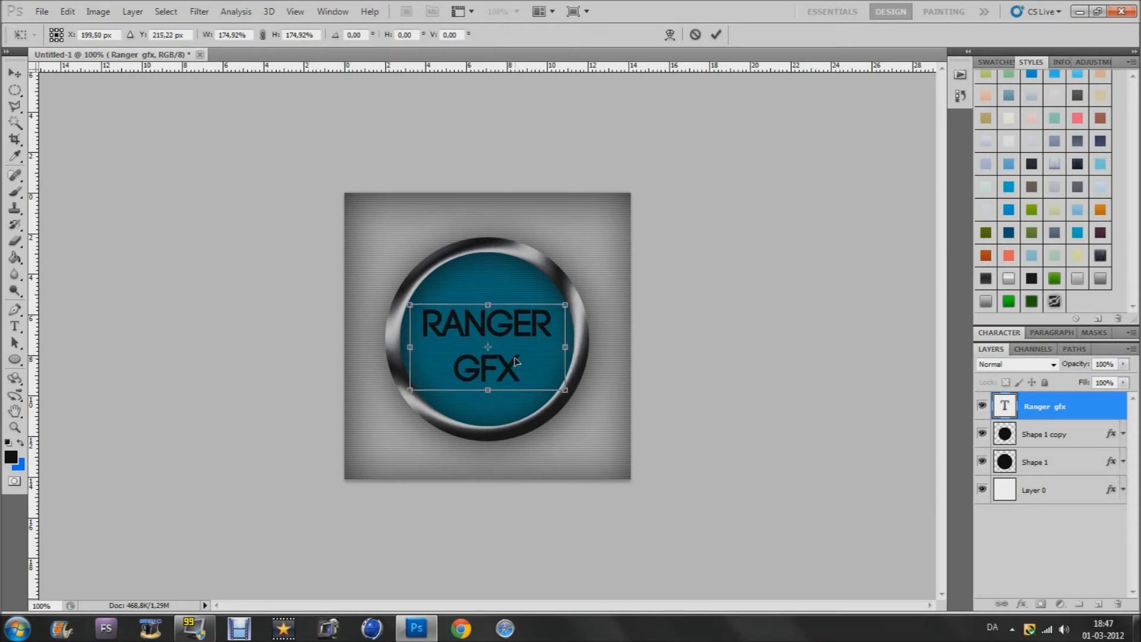
pyautogui.press('Return')
# Step: Fine-tune the position of the RANGER GFX text so that it sits centred within the teal circle
pyautogui.moveTo(483, 372); pyautogui.dragTo(489, 369)
pyautogui.press('Right')
pyautogui.press('Right')
pyautogui.press('Right')
pyautogui.press('Right')
pyautogui.press('Right')
pyautogui.press('Right')
pyautogui.press('Right')
pyautogui.press('Right')
pyautogui.press('Right')
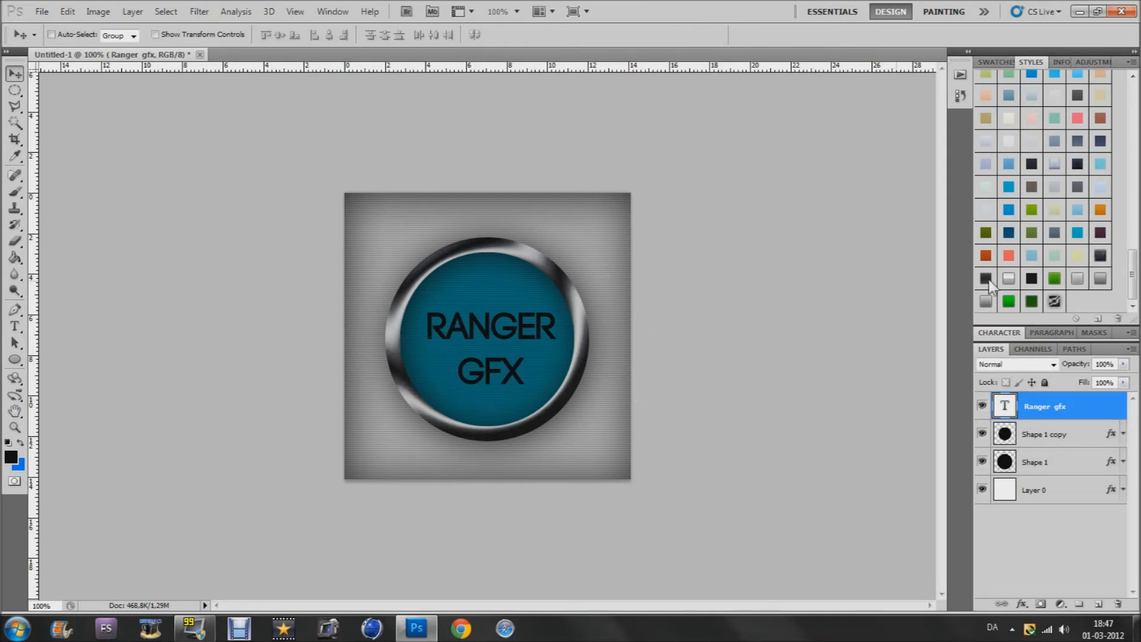
# Step: Apply a dark grey preset style with bevel, gradient, pattern and stroke to the text and collapse its effects list
pyautogui.moveTo(1033, 302); pyautogui.dragTo(475, 441)
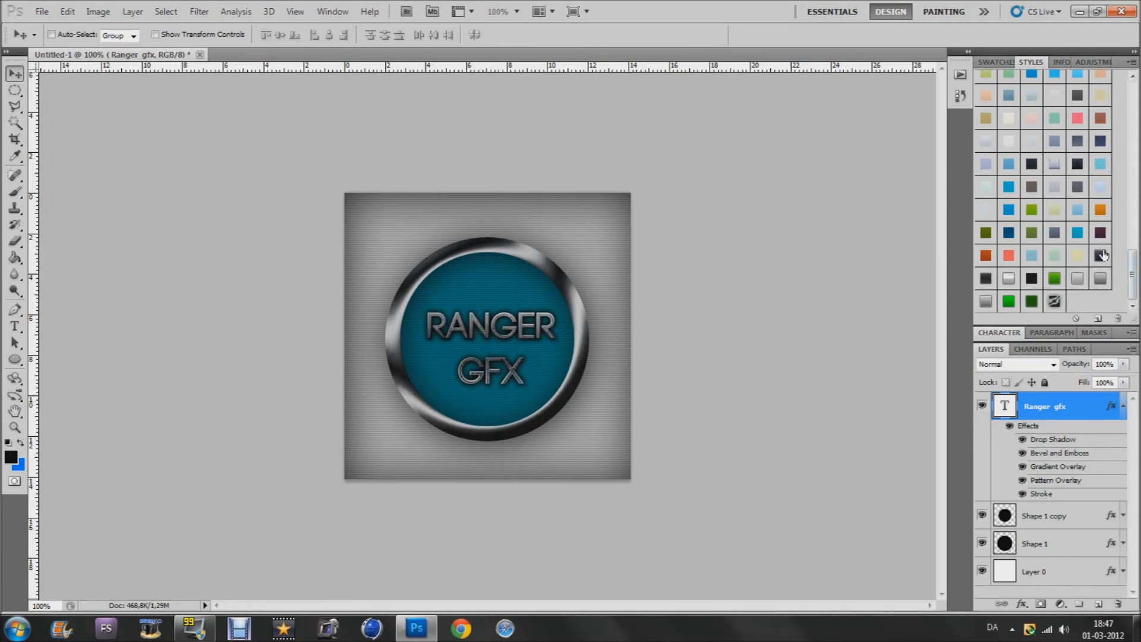
pyautogui.click(1095, 298)
pyautogui.click(701, 217)
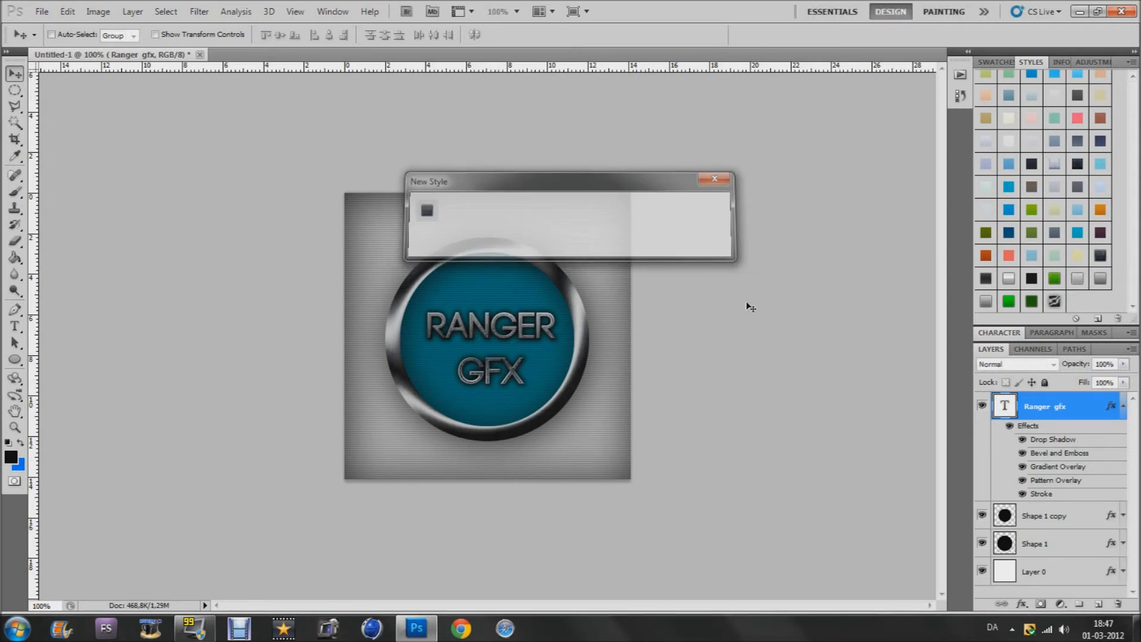
pyautogui.click(1123, 406)
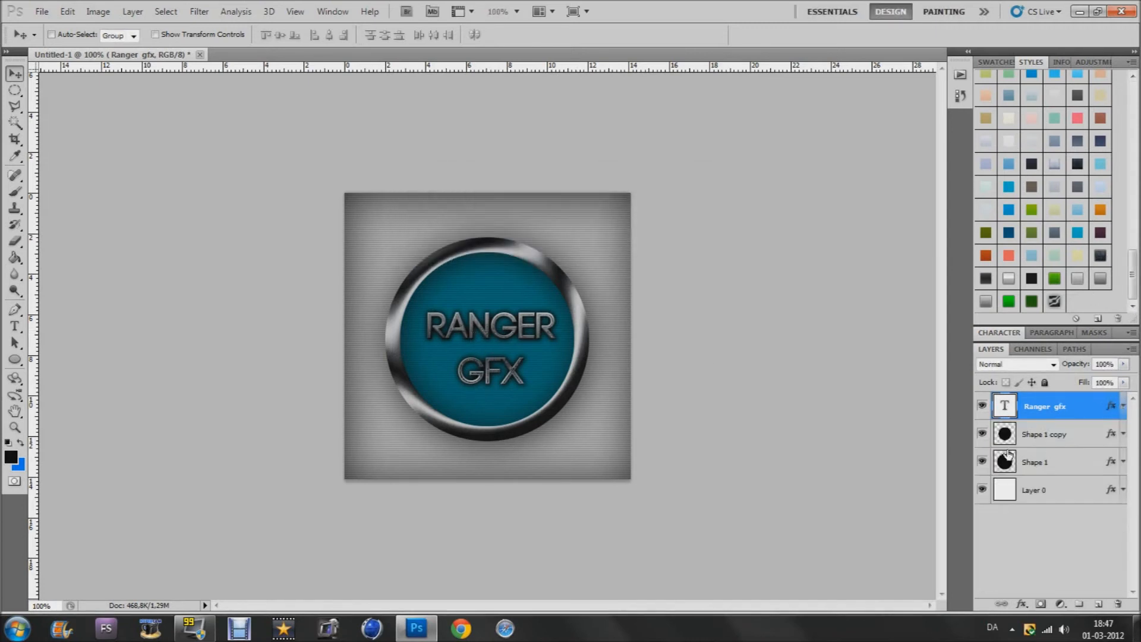
# Step: Rasterize the RANGER GFX text layer and create a new empty layer above it
pyautogui.rightClick(1027, 409)
pyautogui.click(910, 355)
pyautogui.click(15, 309)
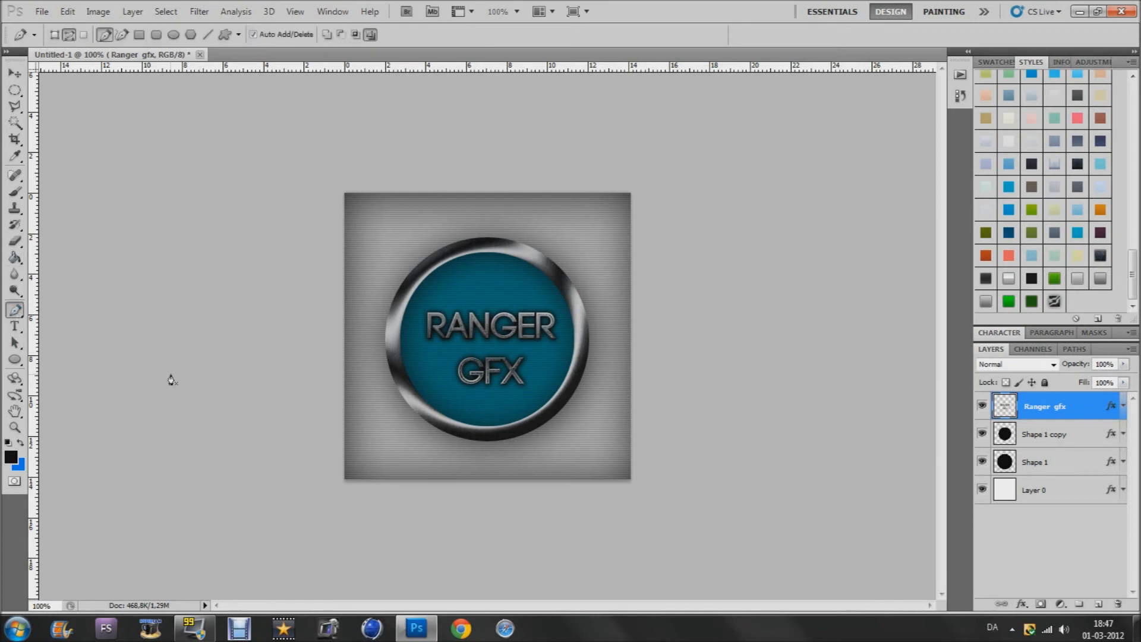
pyautogui.hotkey('ctrl', 'shift', 'n')
pyautogui.press('Return')
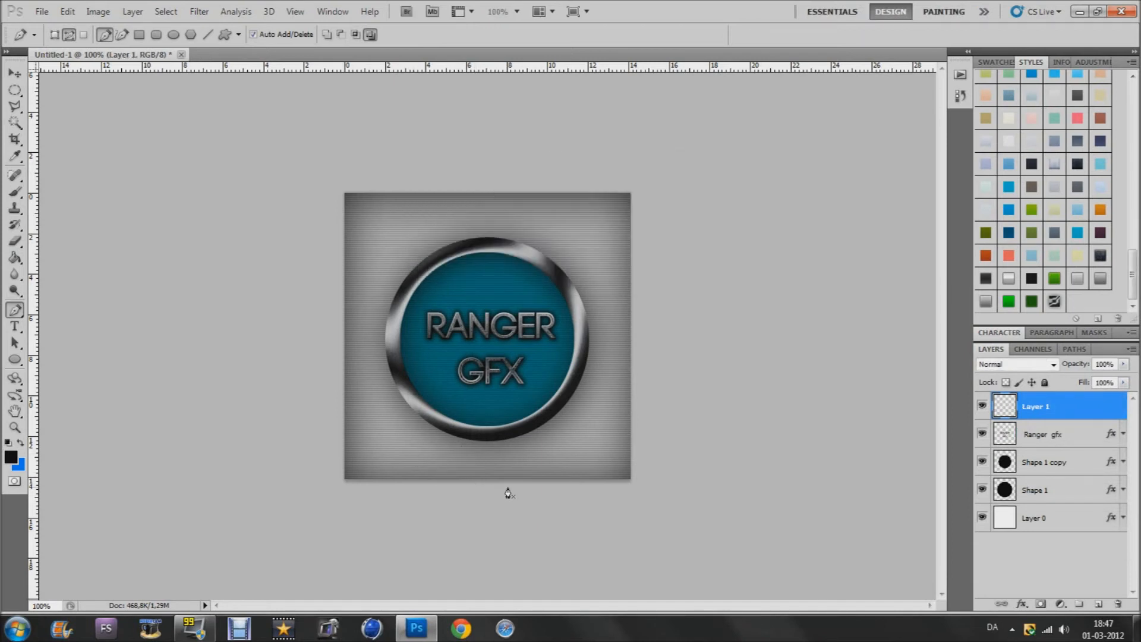
# Step: Check the brush size and hardness settings and set the foreground colour to white ffffff
pyautogui.click(16, 188)
pyautogui.click(72, 35)
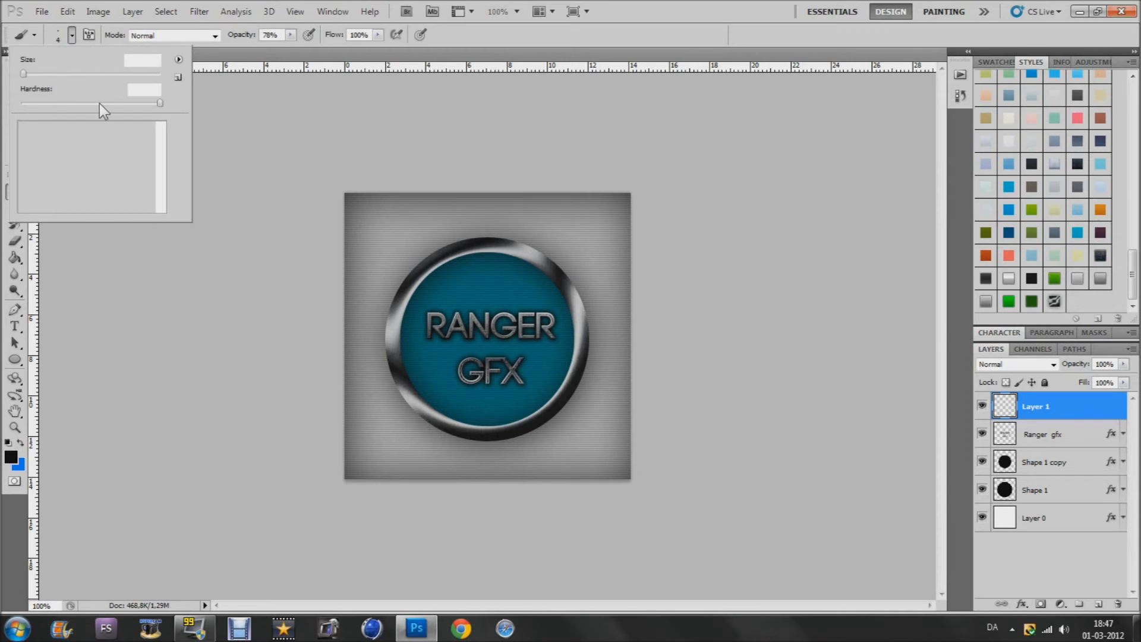
pyautogui.click(15, 309)
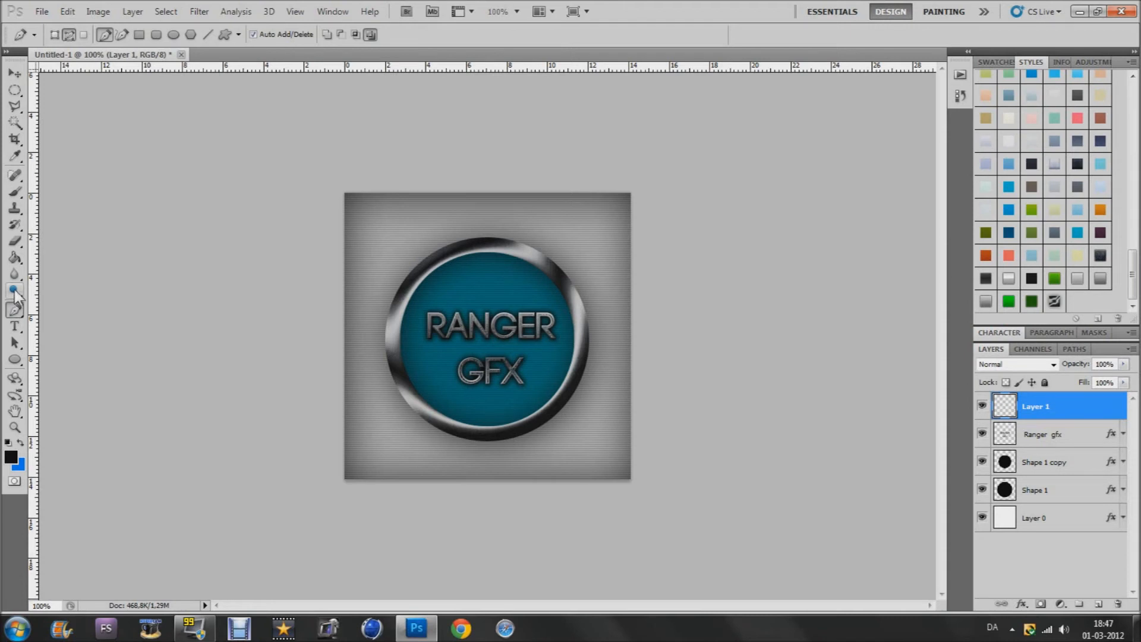
pyautogui.click(10, 456)
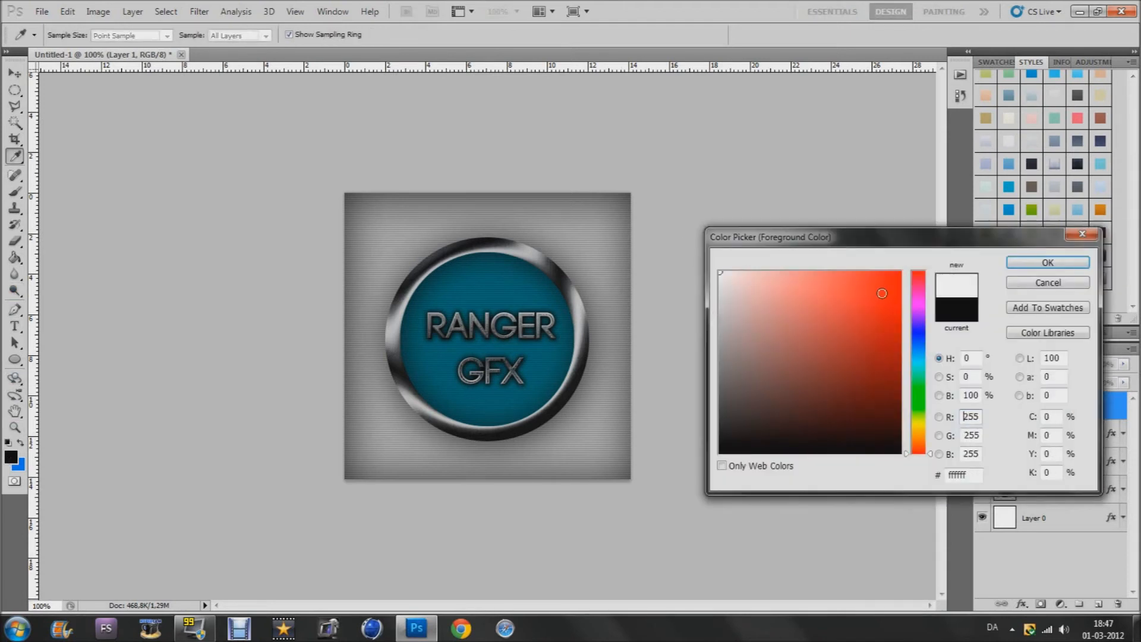
pyautogui.click(1049, 265)
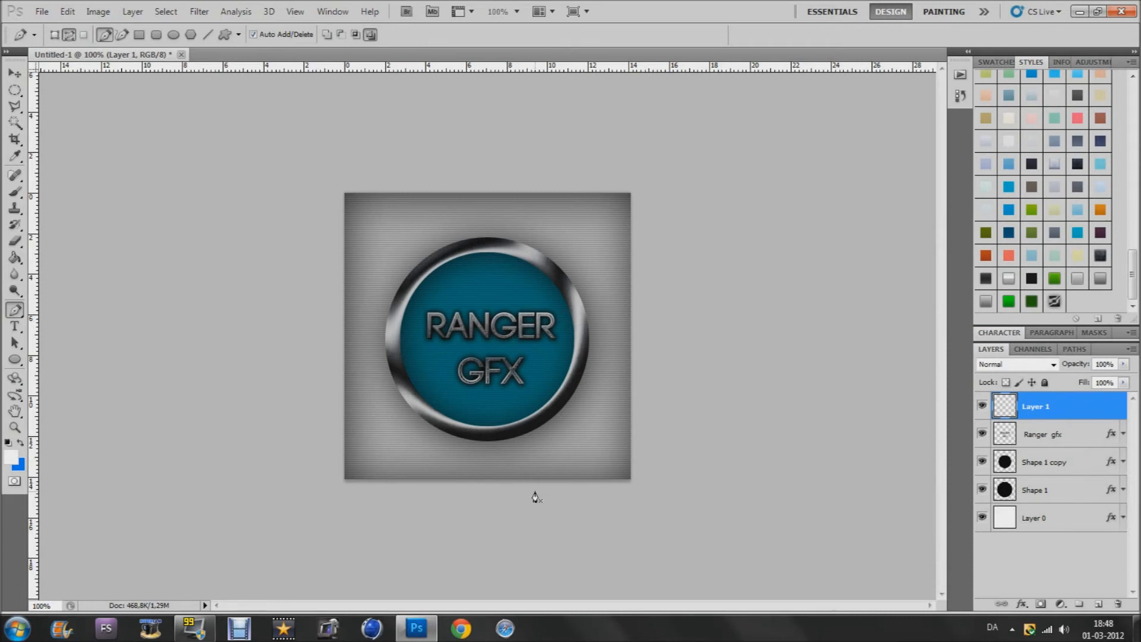
# Step: Draw a curved zigzag path with the Pen tool, winding back and forth across the button from below it to above it
pyautogui.moveTo(399, 385); pyautogui.dragTo(383, 398)
pyautogui.hotkey('ctrl', 'z')
pyautogui.click(377, 381)
pyautogui.moveTo(598, 354); pyautogui.dragTo(372, 294)
pyautogui.moveTo(392, 276); pyautogui.dragTo(401, 254)
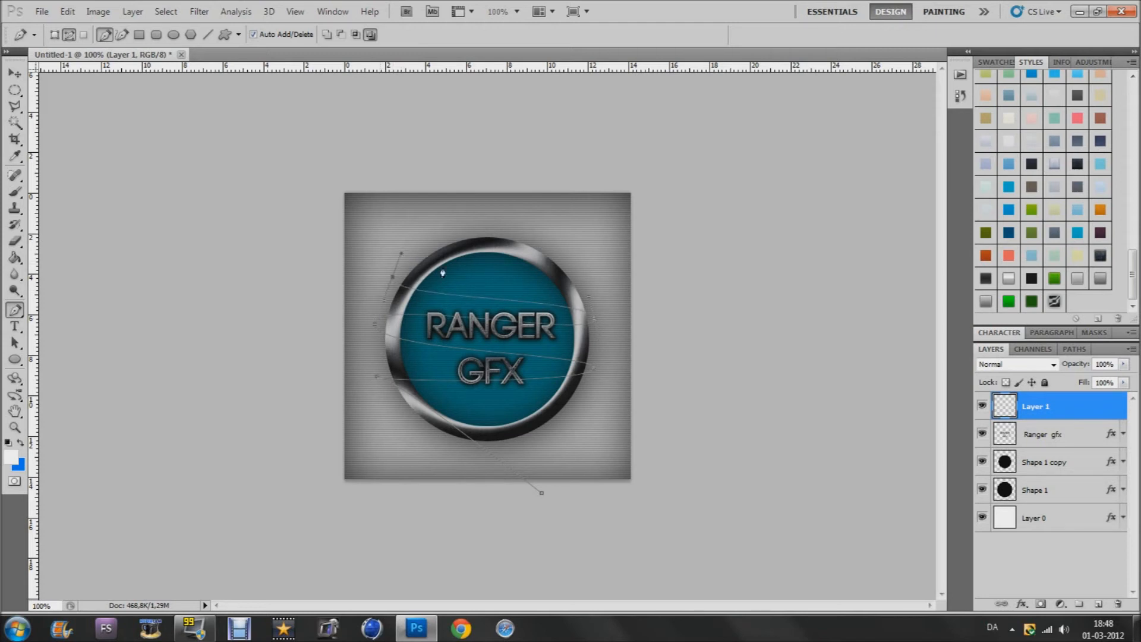
pyautogui.moveTo(573, 269); pyautogui.dragTo(565, 248)
pyautogui.moveTo(423, 238); pyautogui.dragTo(419, 223)
pyautogui.moveTo(531, 190); pyautogui.dragTo(524, 178)
# Step: Try stroking the winding path with the white brush and Simulate Pressure enabled
pyautogui.rightClick(467, 385)
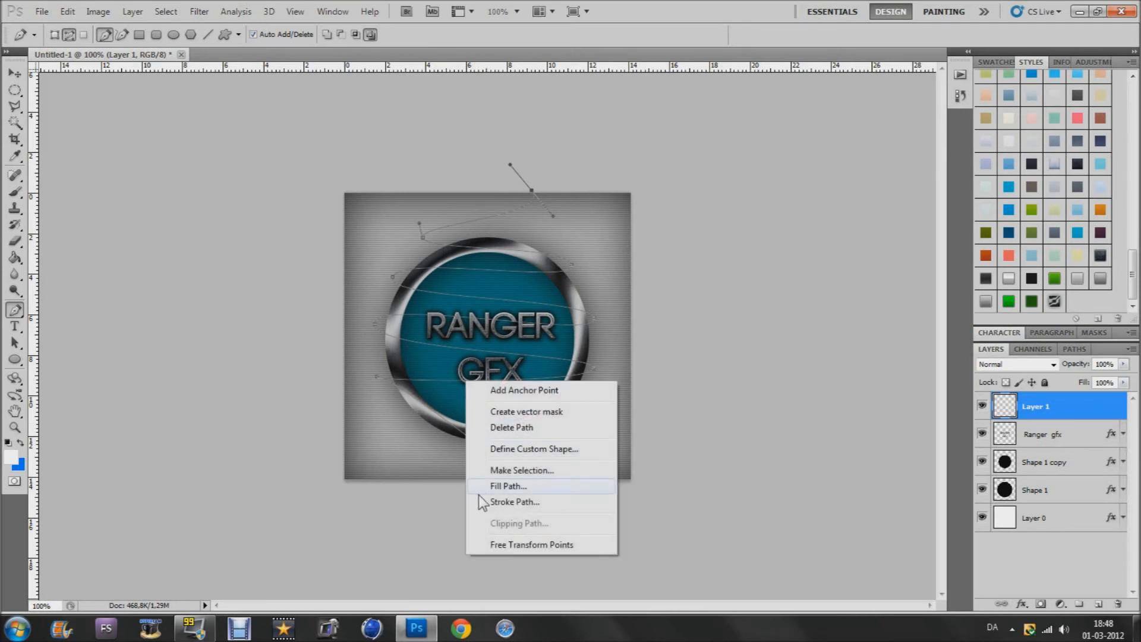
pyautogui.click(483, 498)
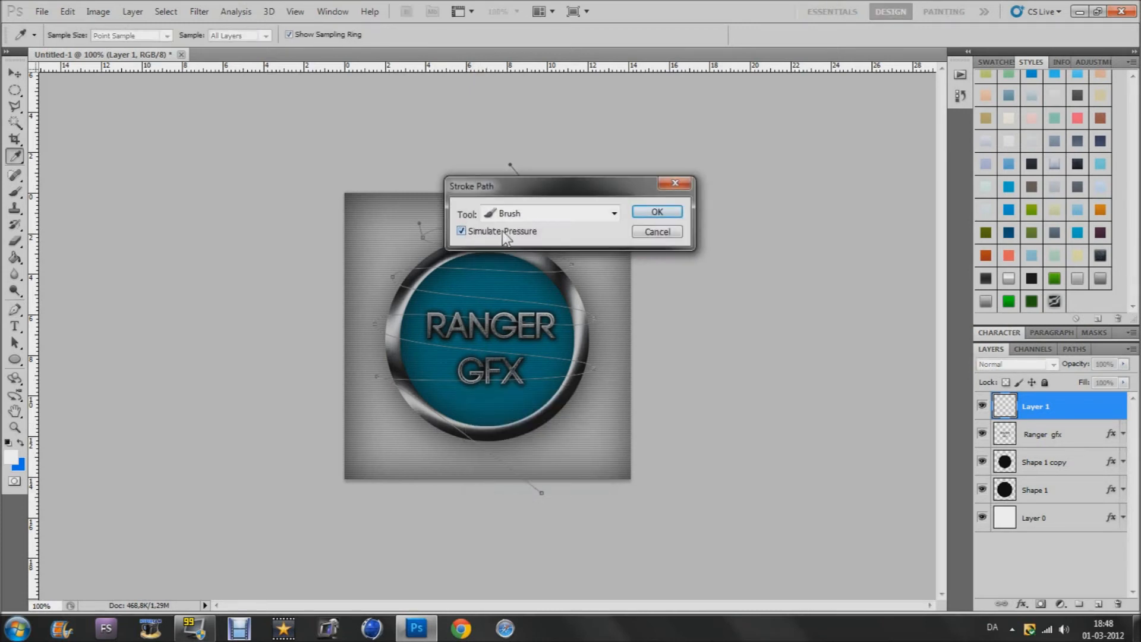
pyautogui.click(648, 212)
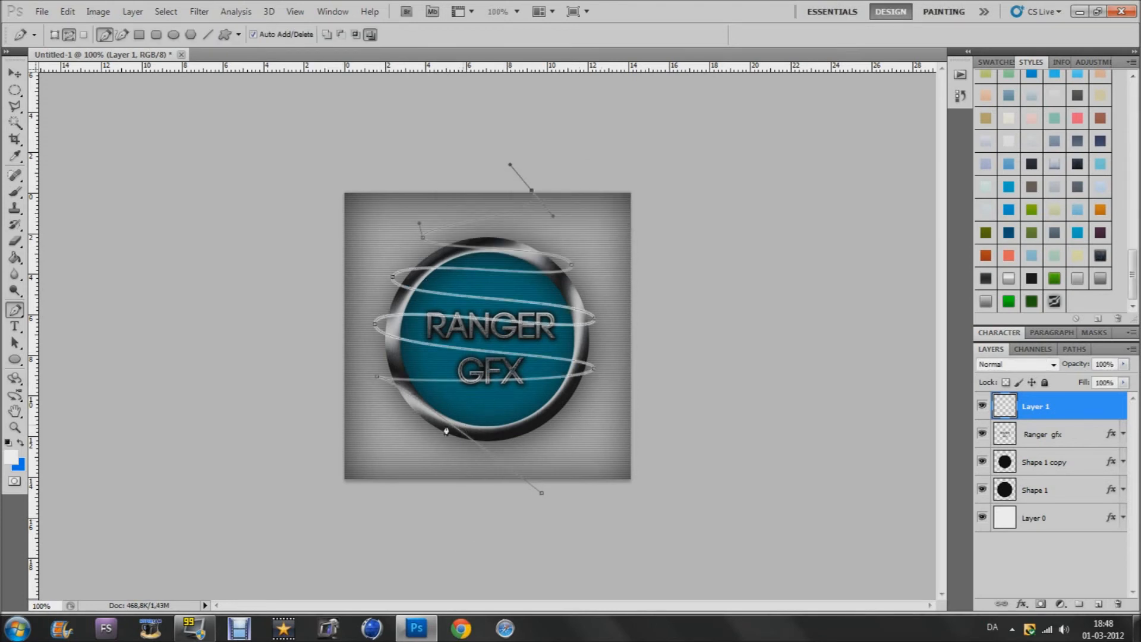
pyautogui.hotkey('ctrl', 'z')
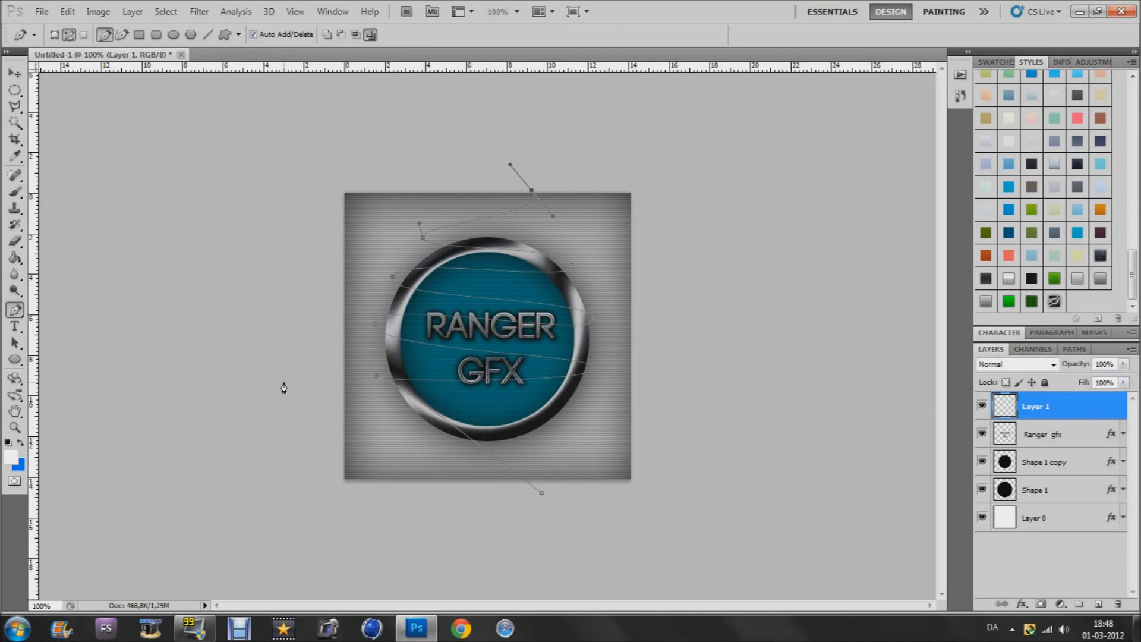
# Step: Try stroking the winding path with the white brush without Simulate Pressure, and undo the stroke
pyautogui.rightClick(478, 385)
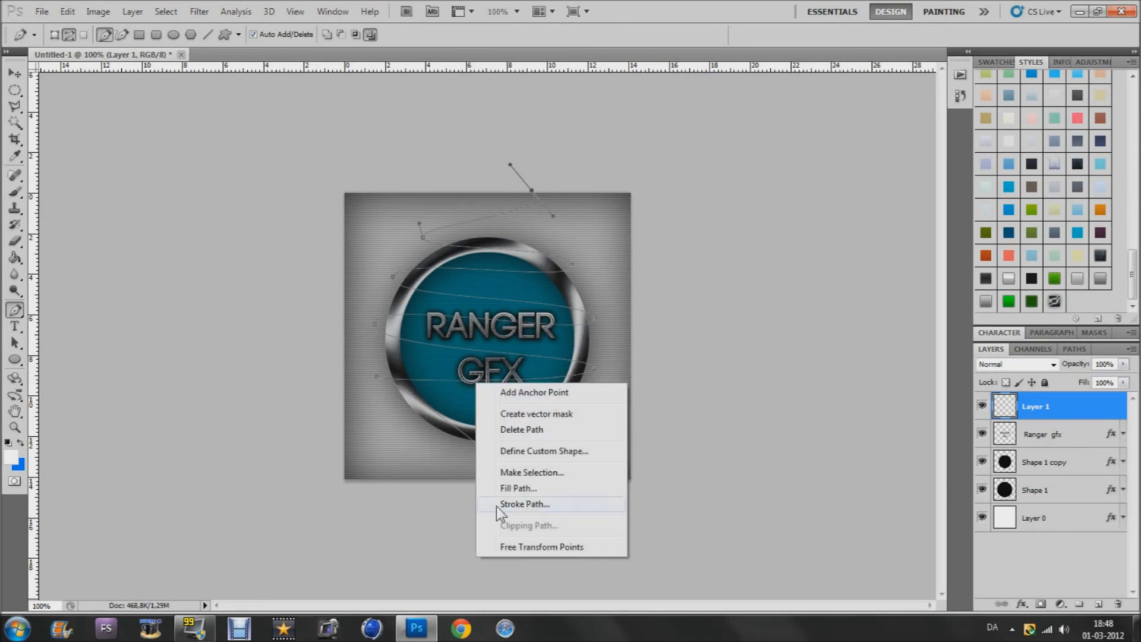
pyautogui.click(523, 504)
pyautogui.click(664, 211)
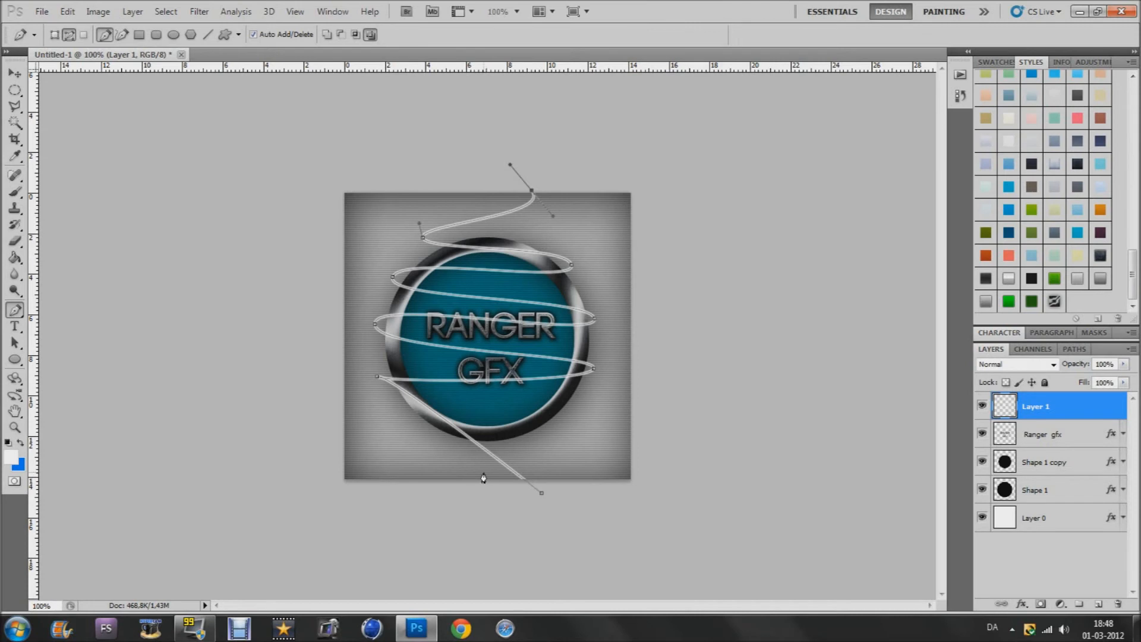
pyautogui.hotkey('ctrl', 'z')
# Step: Stroke the winding path with the Brush and Simulate Pressure enabled, and dismiss the path
pyautogui.rightClick(423, 382)
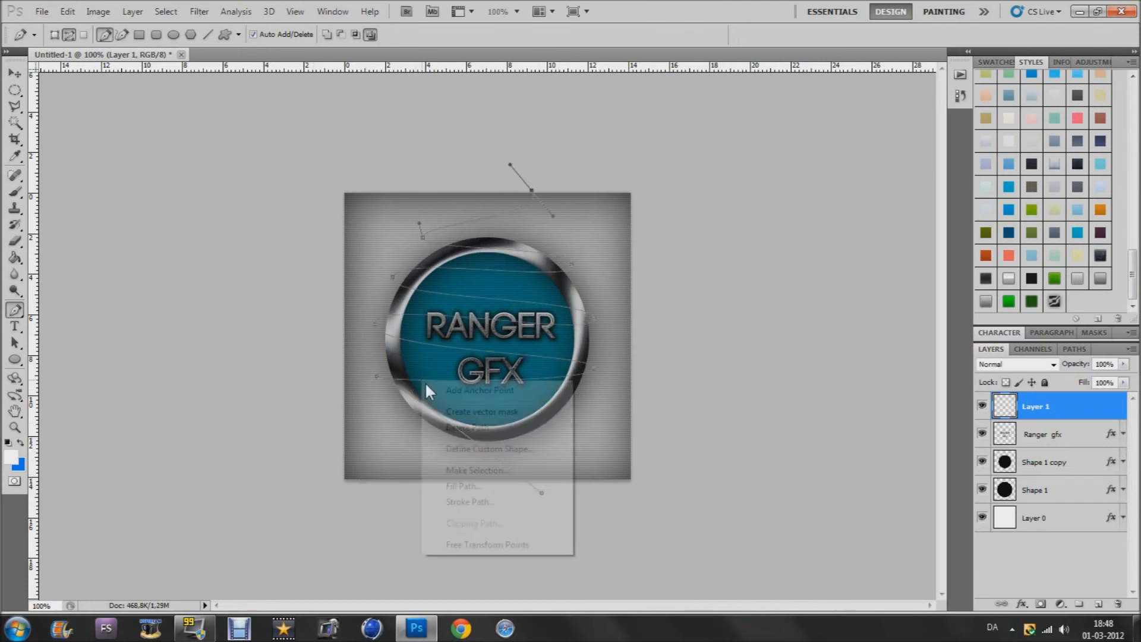
pyautogui.click(460, 503)
pyautogui.click(493, 237)
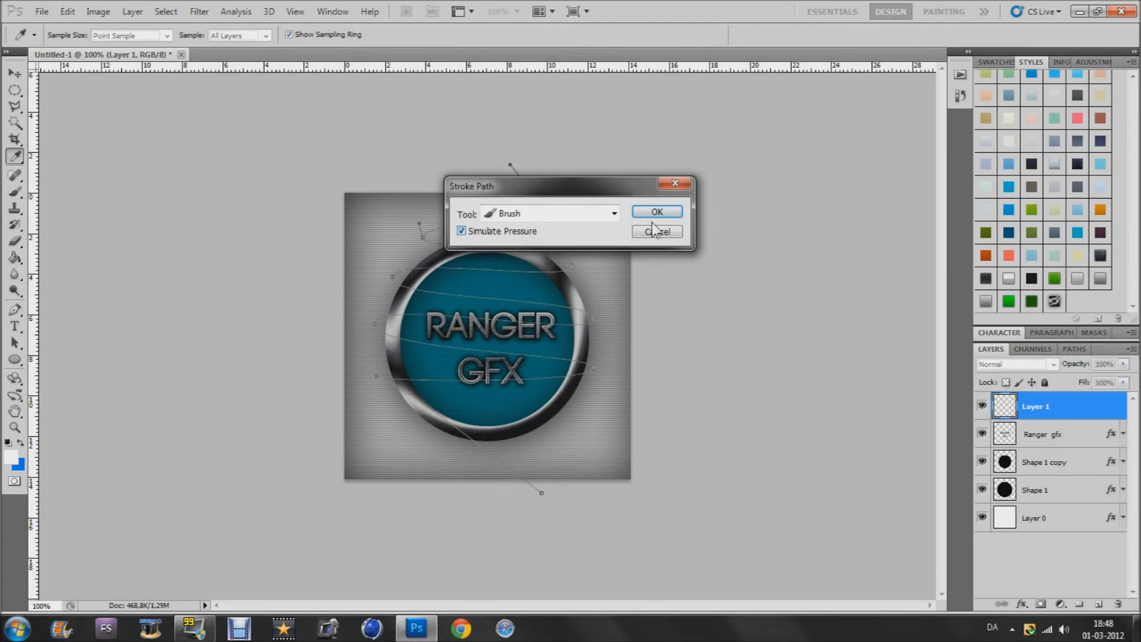
pyautogui.click(657, 213)
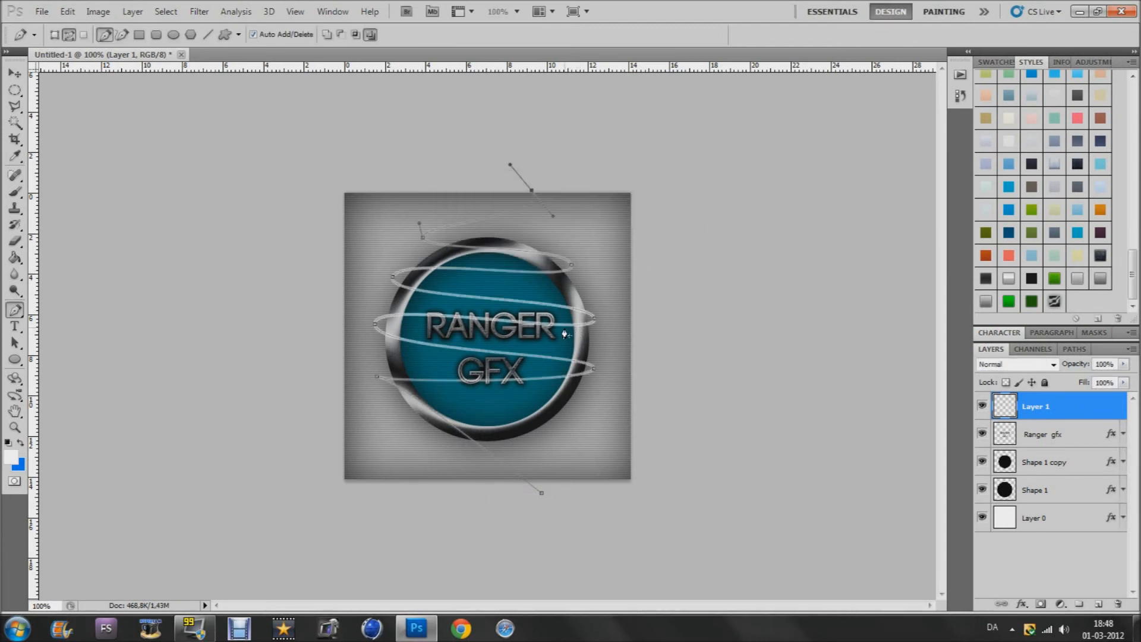
pyautogui.press('Return')
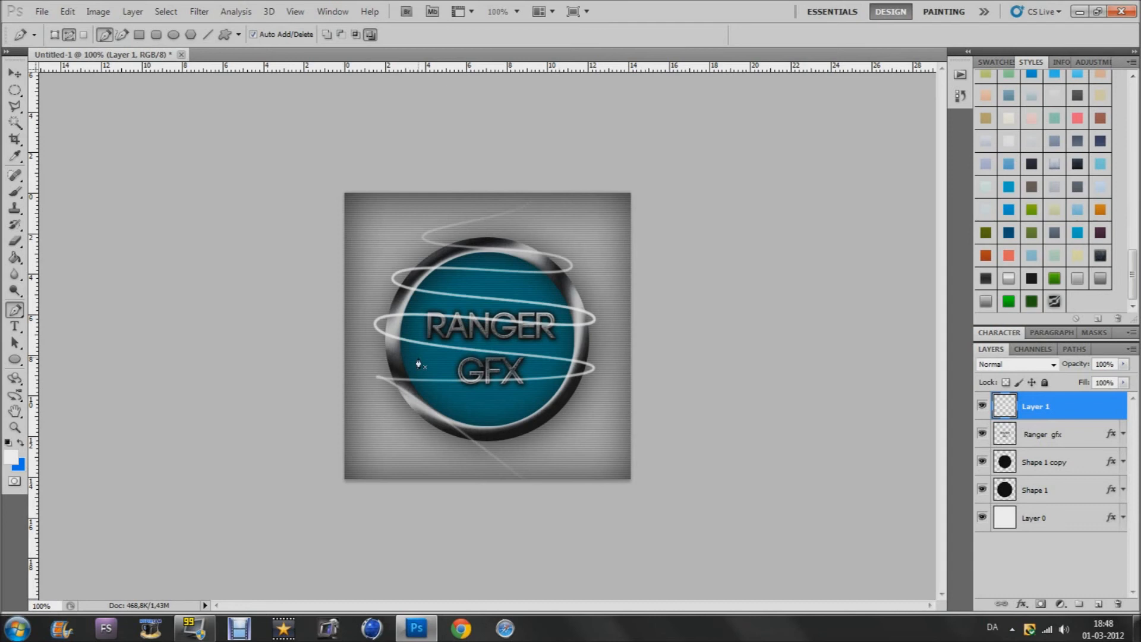
pyautogui.click(15, 73)
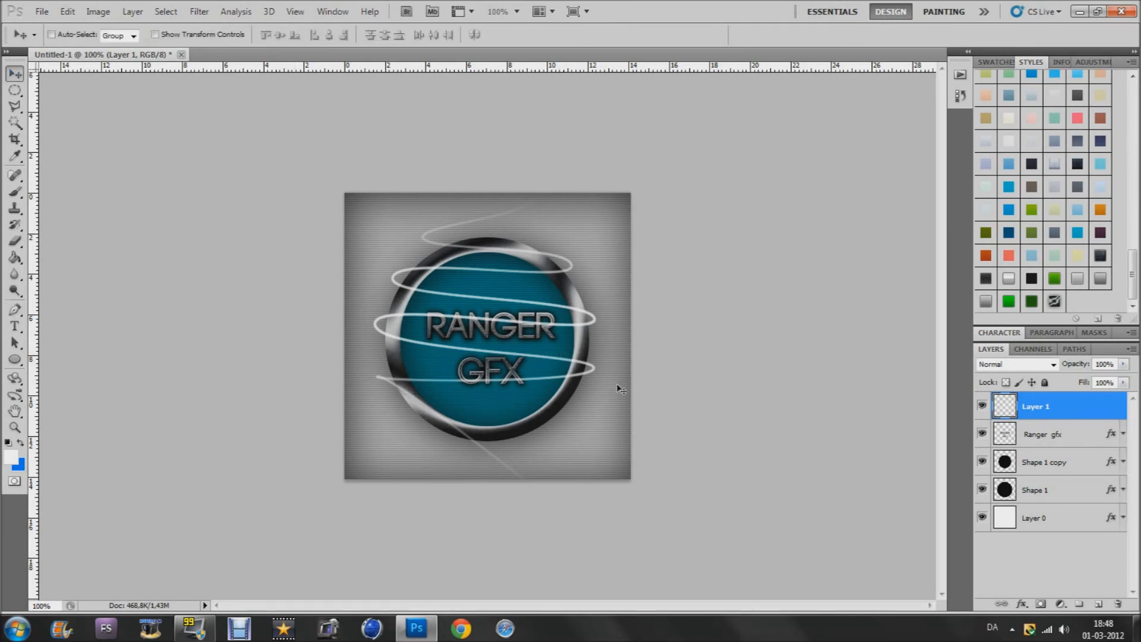
# Step: Add an Outer Glow in colour 00e3cb to the light streak on Layer 1
pyautogui.doubleClick(1006, 405)
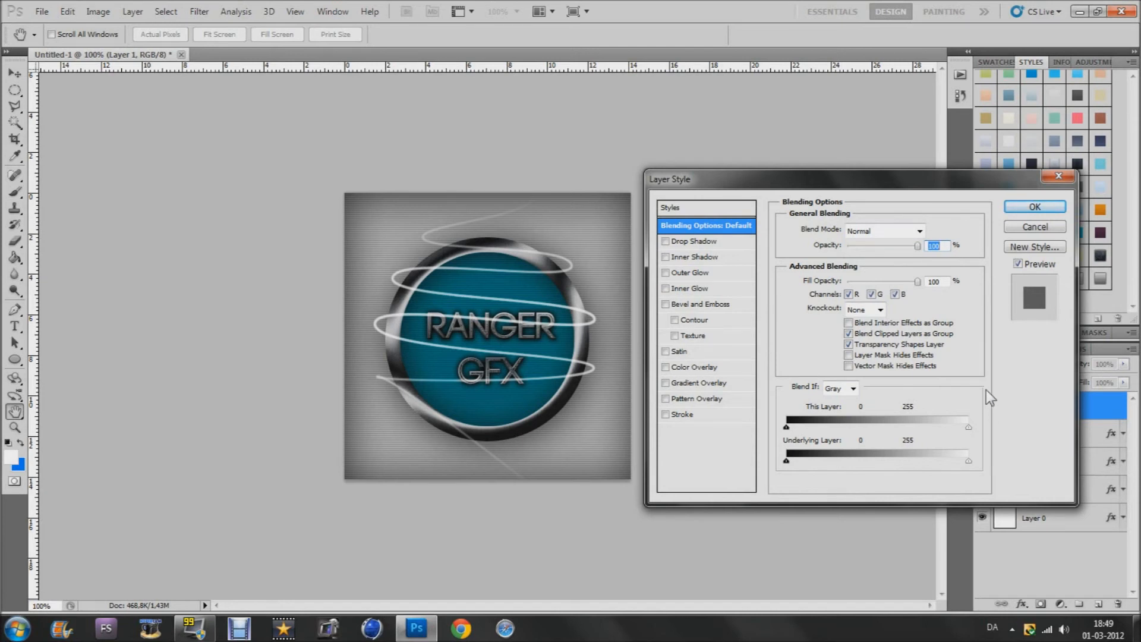
pyautogui.click(691, 272)
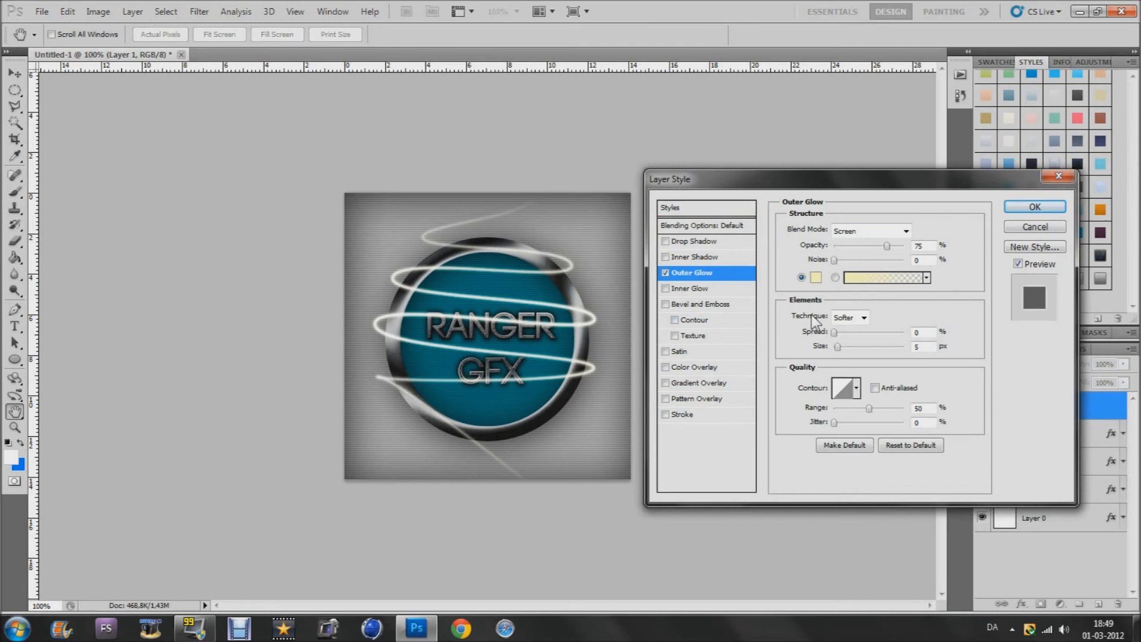
pyautogui.click(817, 278)
pyautogui.moveTo(977, 476); pyautogui.dragTo(930, 474)
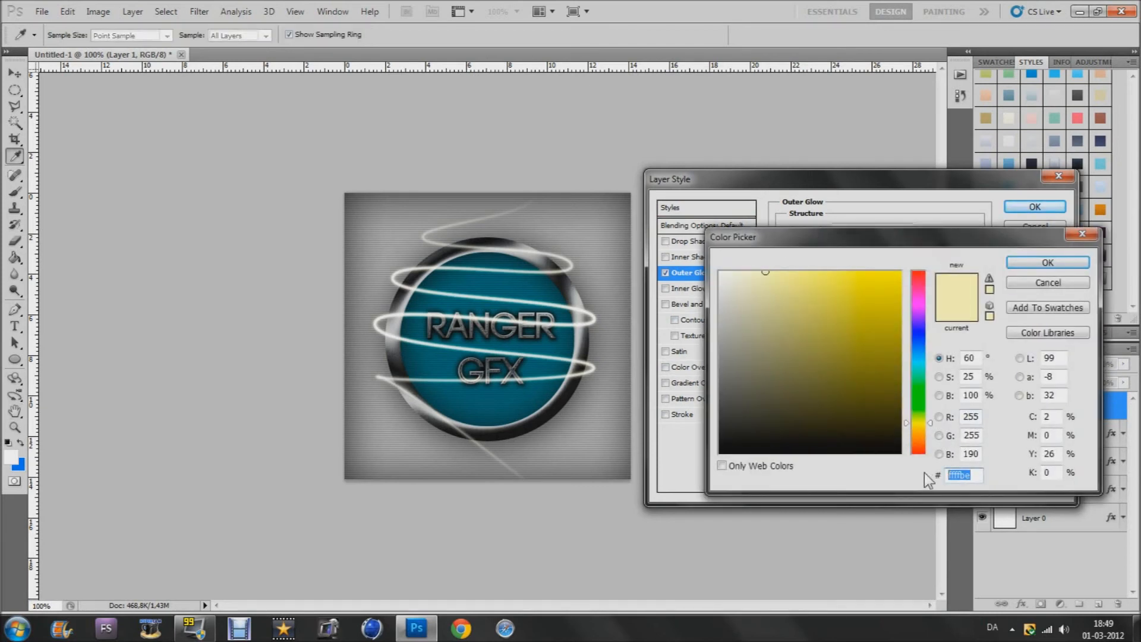
pyautogui.write('0')
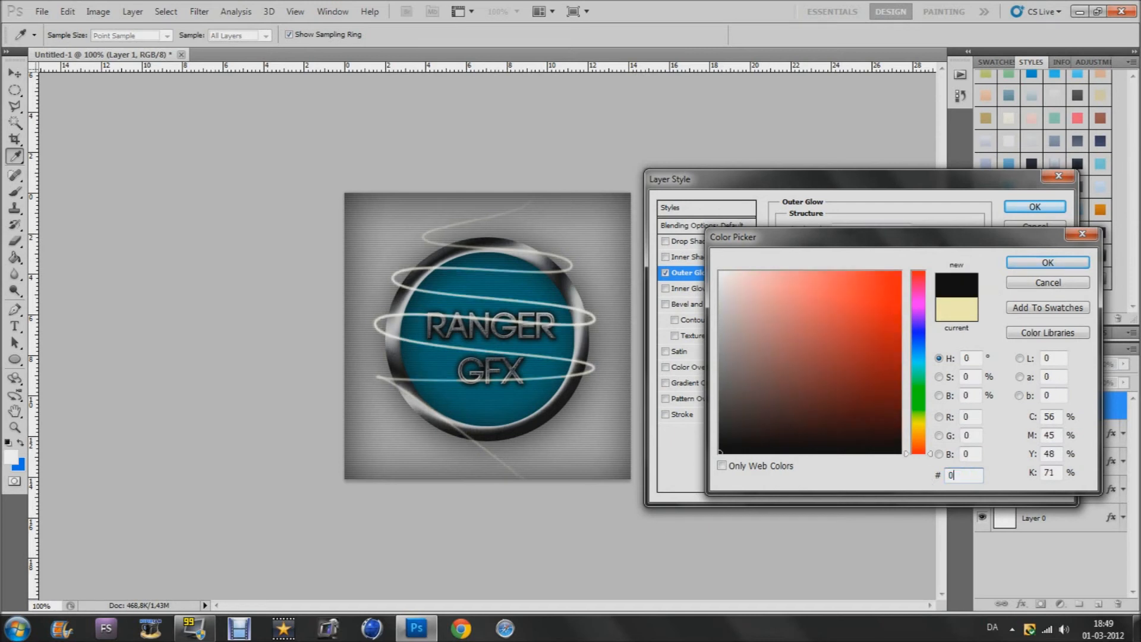
pyautogui.write('0e3cb')
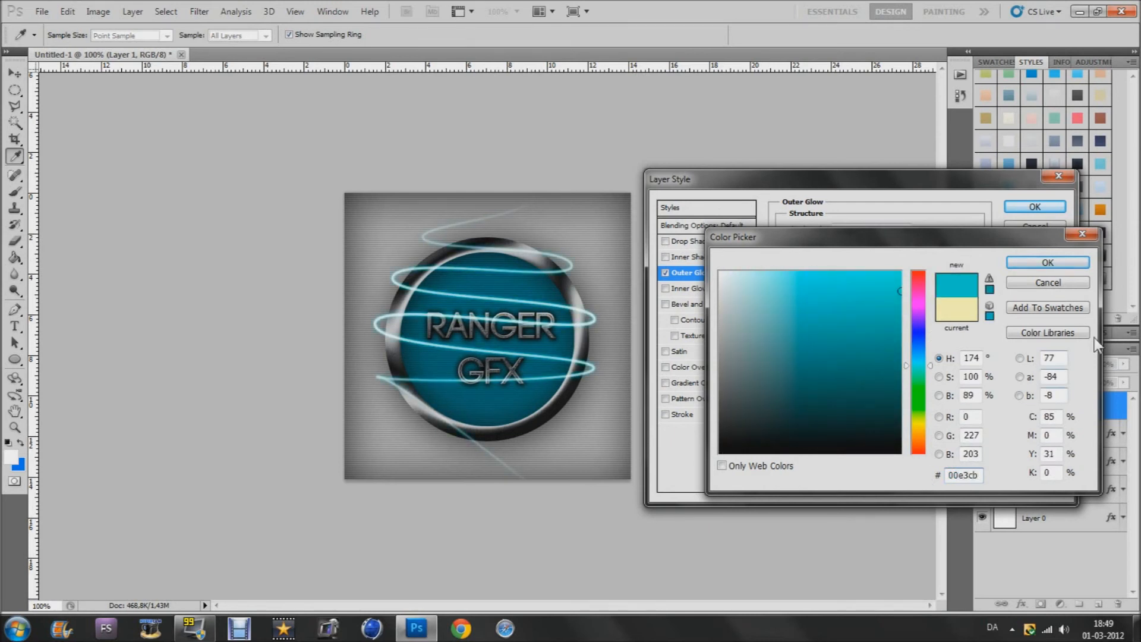
pyautogui.press('Return')
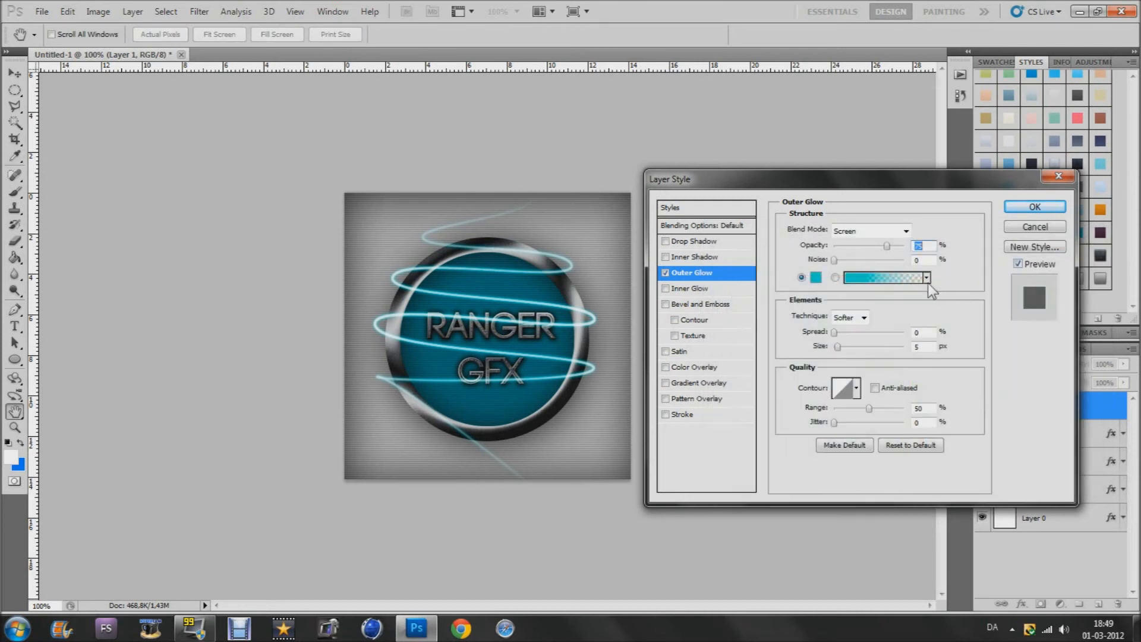
# Step: Set the Outer Glow's opacity to 100% and spread to 9%, and add a Drop Shadow with default settings to the streak layer
pyautogui.moveTo(886, 245); pyautogui.dragTo(919, 253)
pyautogui.click(918, 332)
pyautogui.write('9')
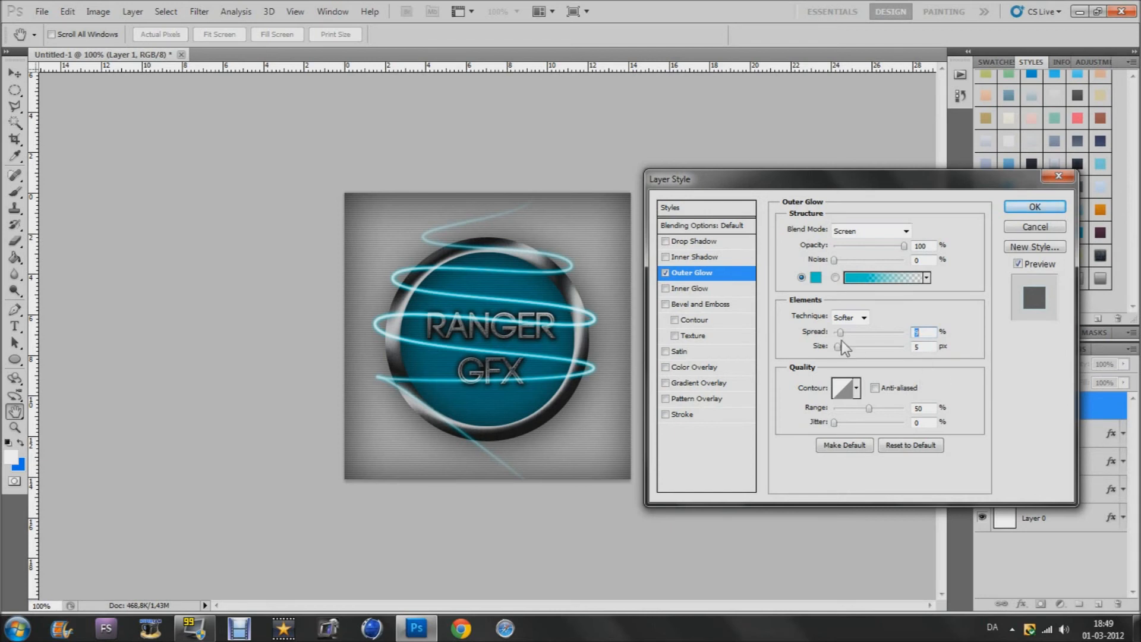
pyautogui.press('Tab')
pyautogui.click(703, 242)
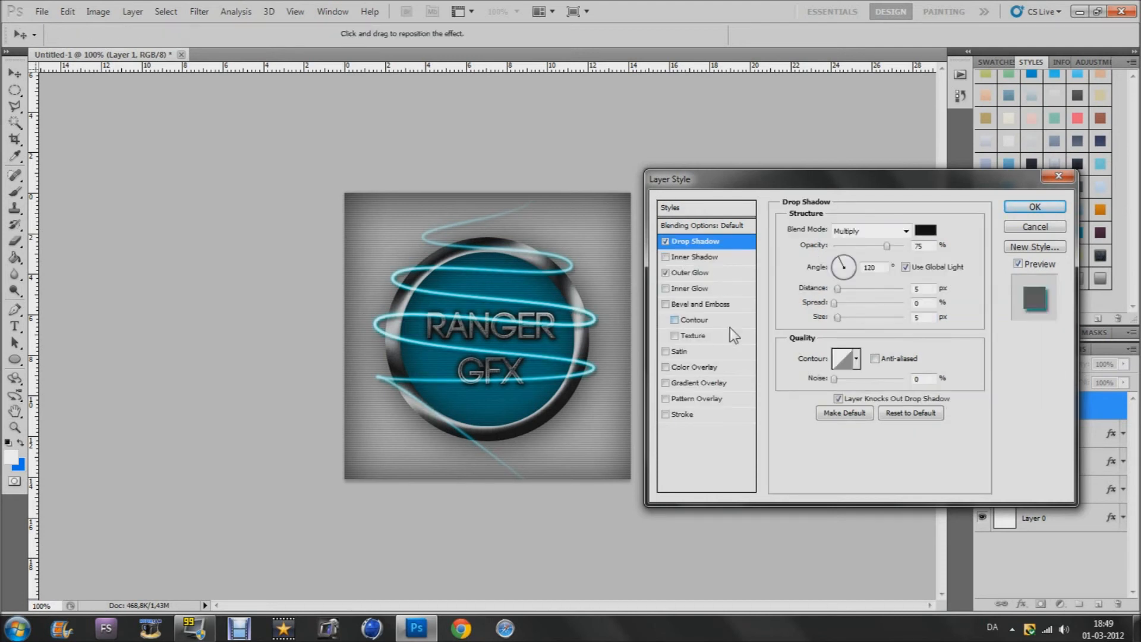
pyautogui.click(1016, 211)
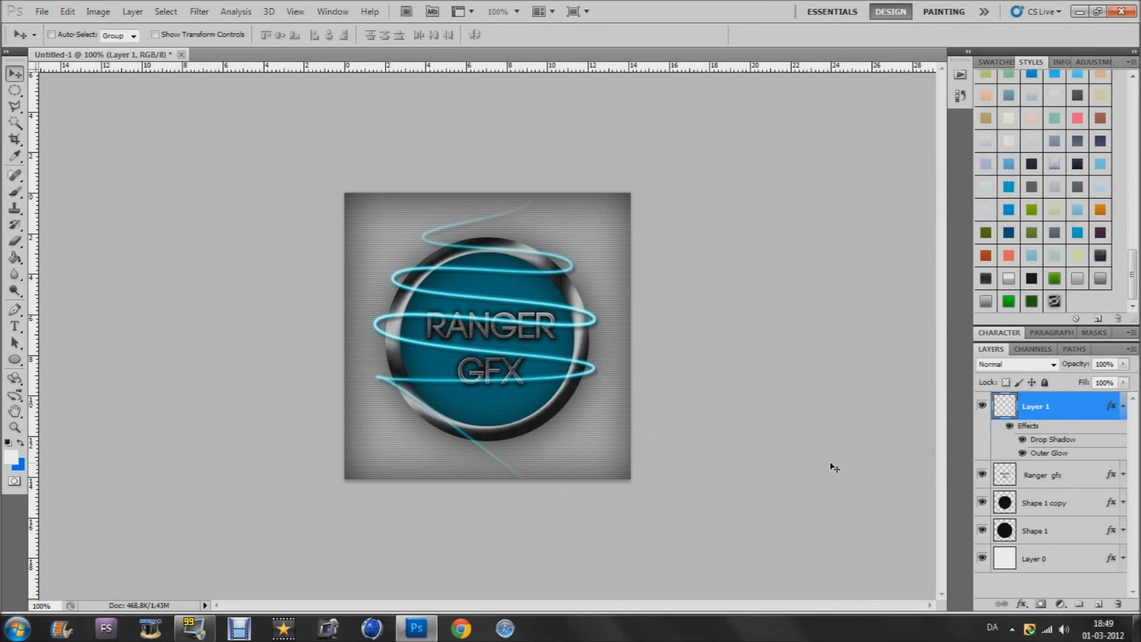
# Step: Erase the streak's diagonal tail where it crosses the lower part of the button, using the 31 px hard eraser
pyautogui.click(517, 11)
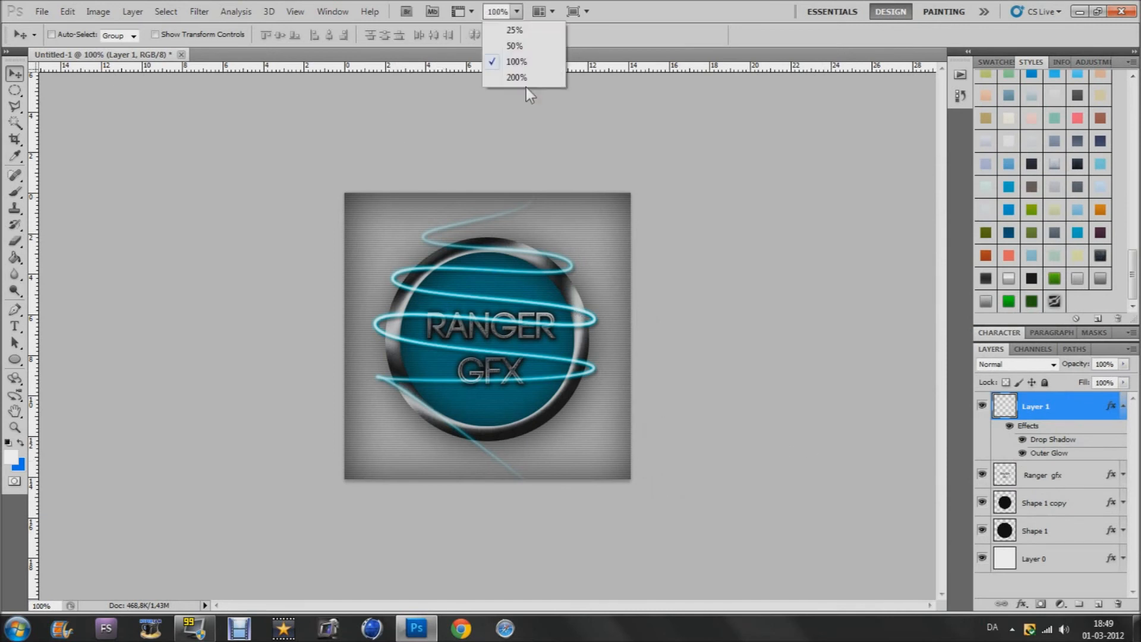
pyautogui.click(519, 78)
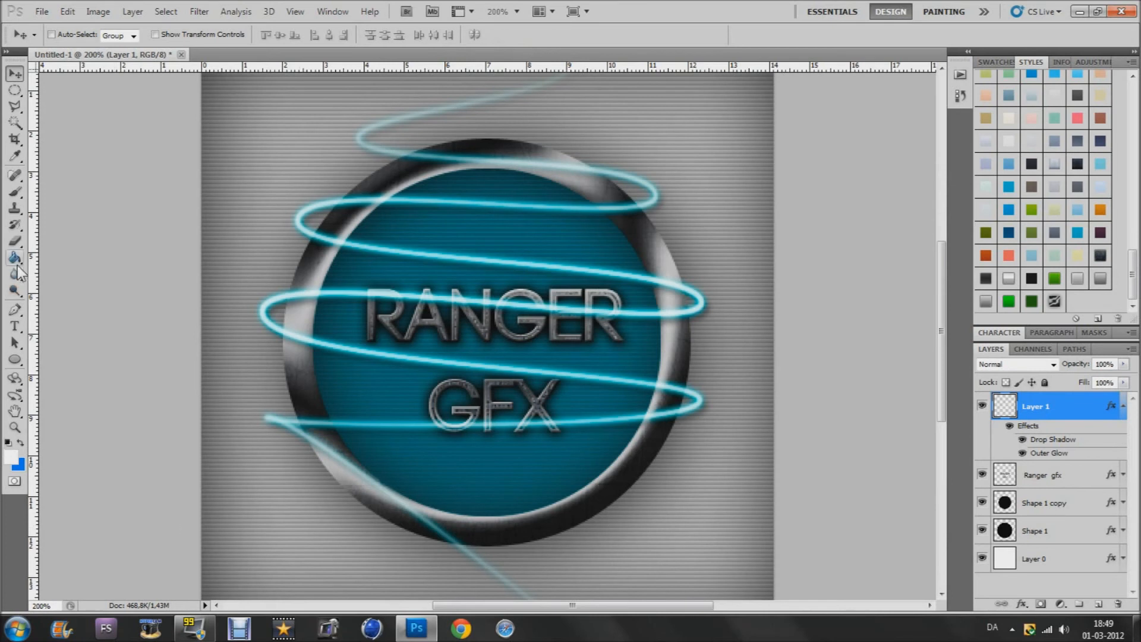
pyautogui.click(15, 240)
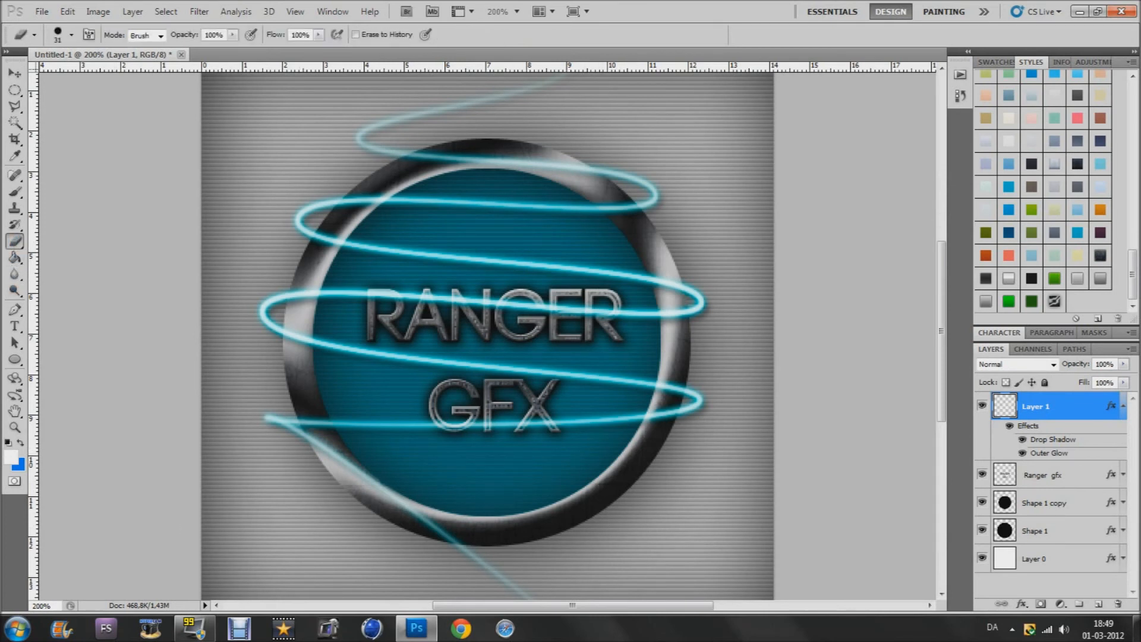
pyautogui.moveTo(455, 538); pyautogui.dragTo(437, 530)
pyautogui.moveTo(411, 508); pyautogui.dragTo(300, 434)
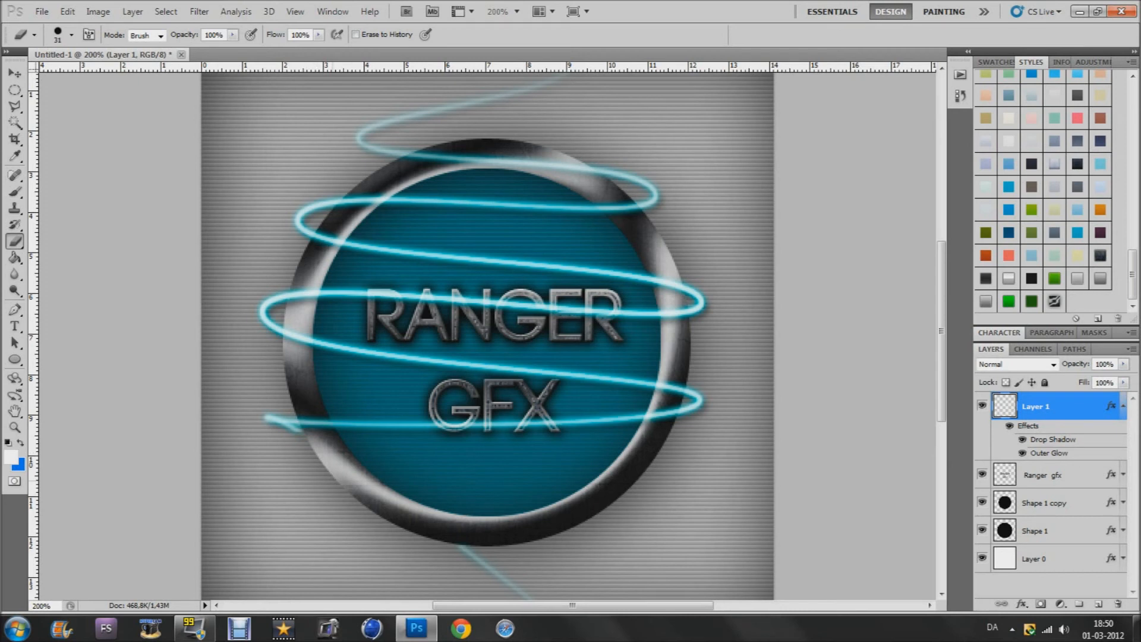
pyautogui.hotkey('ctrl', 'alt', 'z')
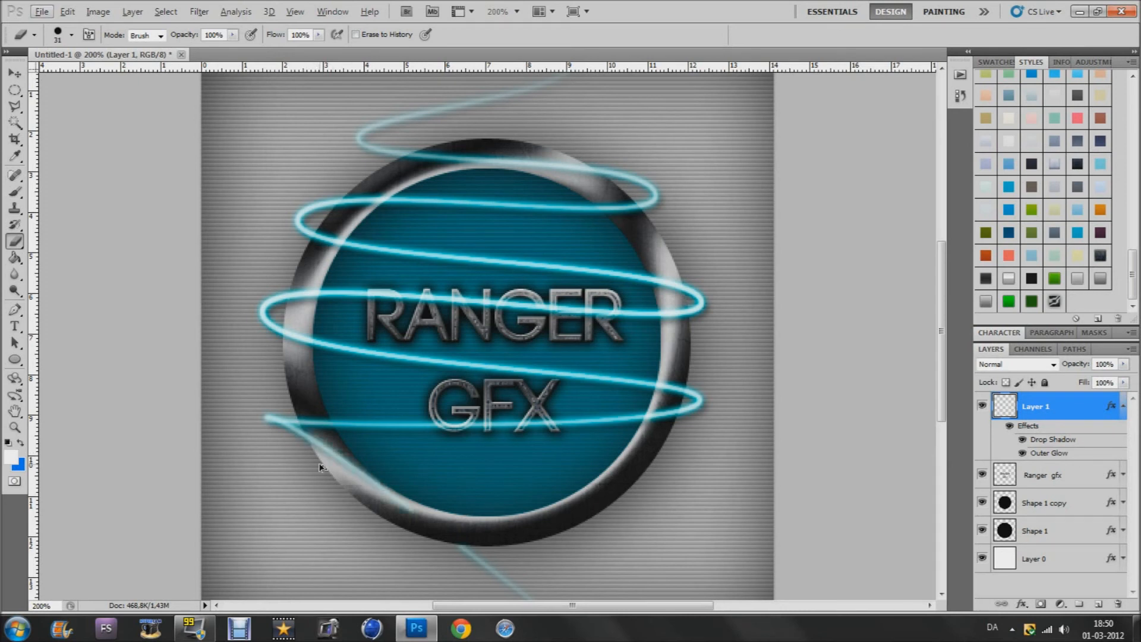
pyautogui.moveTo(402, 502); pyautogui.dragTo(324, 447)
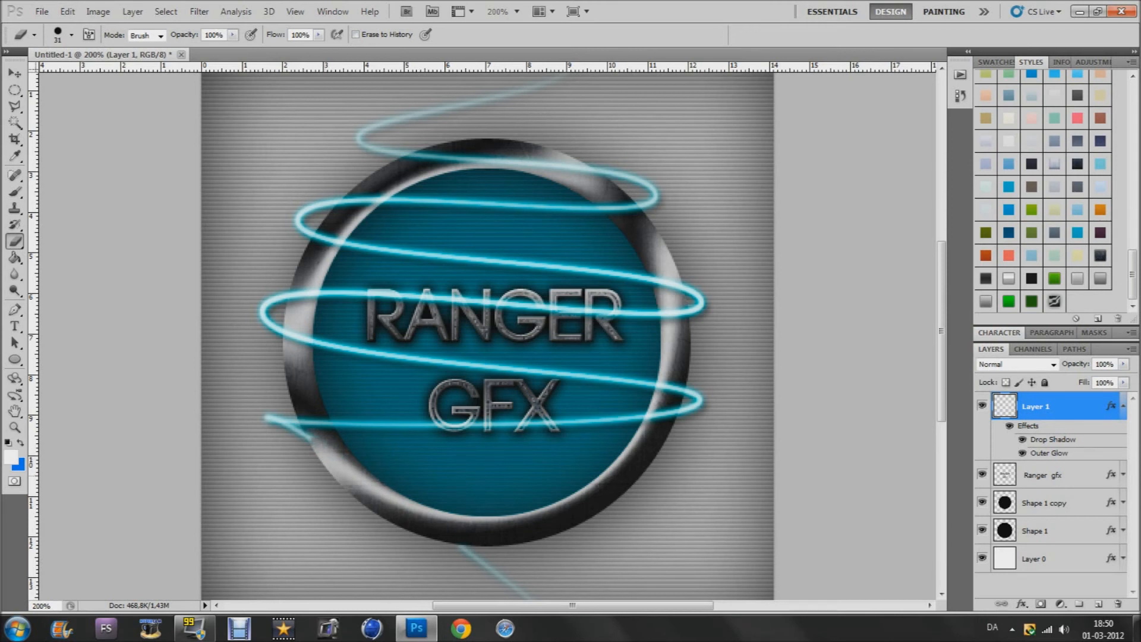
# Step: Reduce the eraser size and erase the leftover tail end at the metallic ring's lower-left edge
pyautogui.click(72, 35)
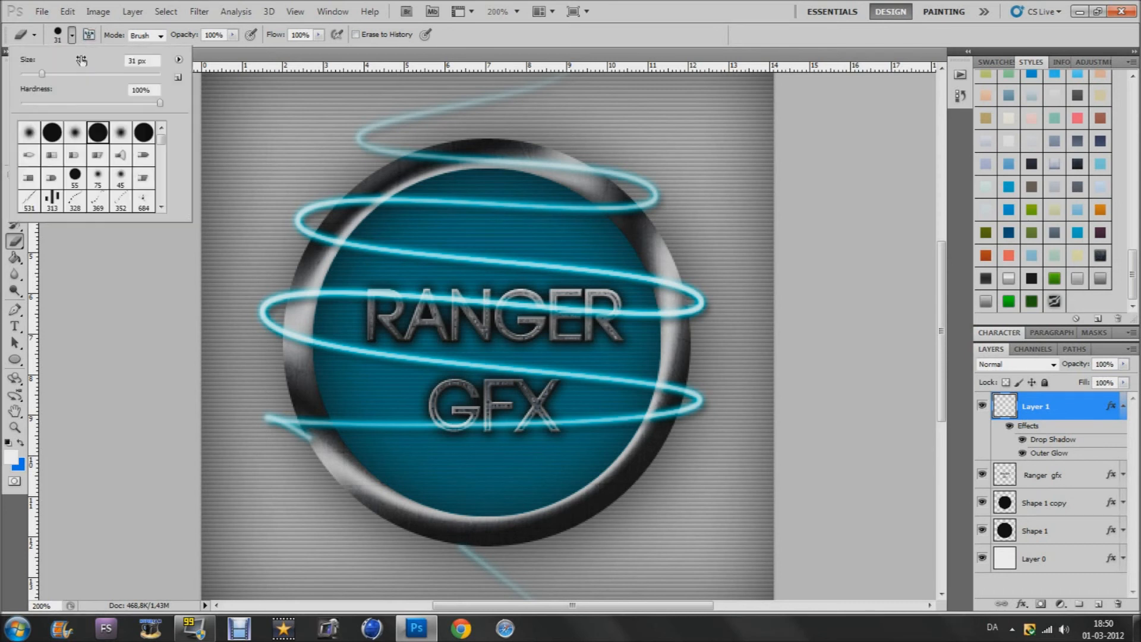
pyautogui.moveTo(36, 74); pyautogui.dragTo(27, 75)
pyautogui.click(308, 439)
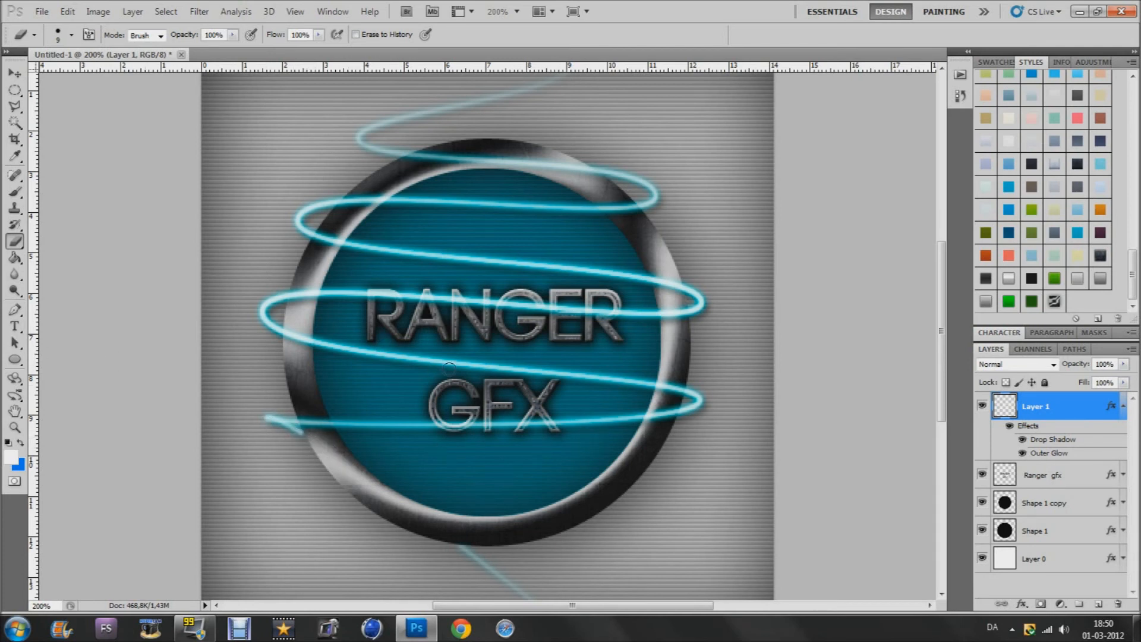
# Step: Outline the slanted streak strand between RANGER and GFX with the Pen tool, following the ring's outer edges
pyautogui.click(15, 309)
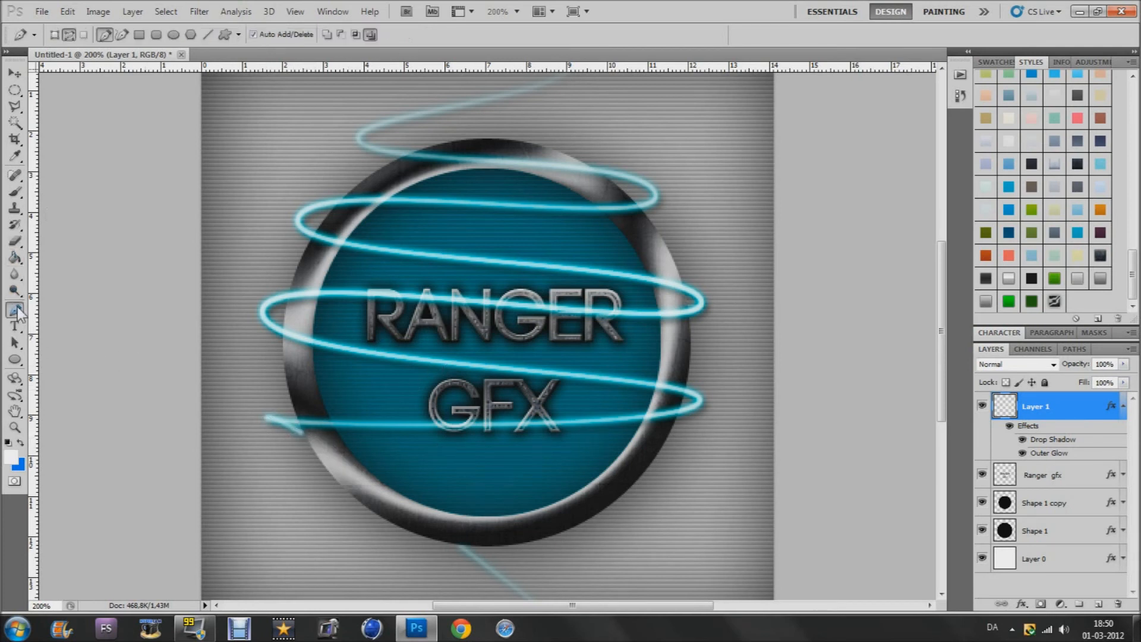
pyautogui.click(682, 400)
pyautogui.moveTo(685, 358); pyautogui.dragTo(694, 352)
pyautogui.click(285, 317)
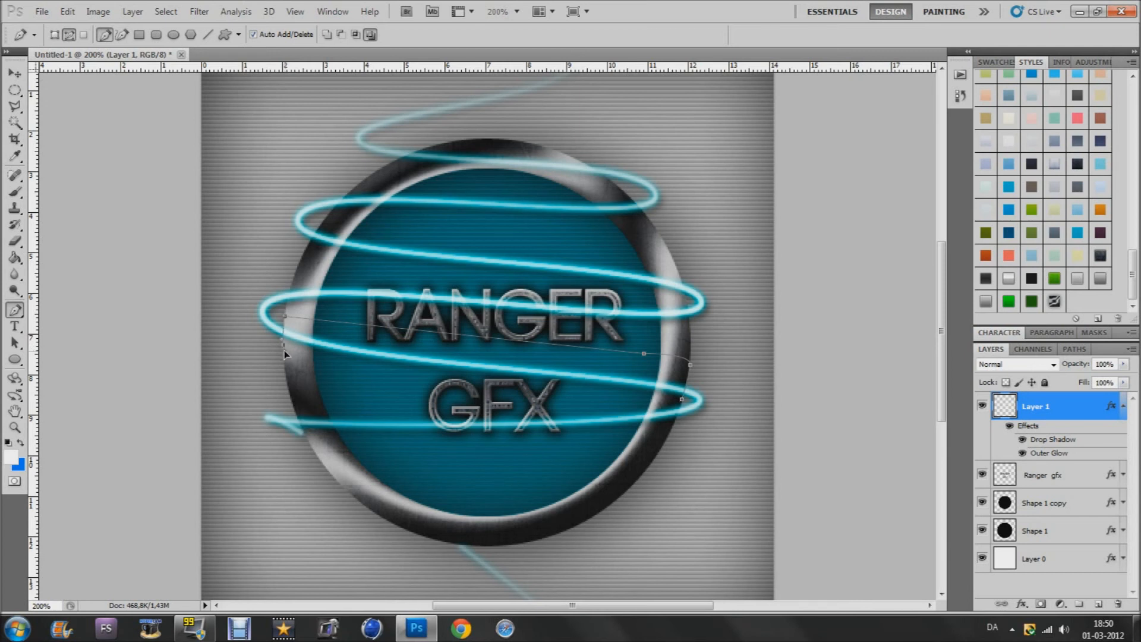
pyautogui.click(332, 369)
pyautogui.click(459, 381)
# Step: Convert the outline to a selection, delete the strand inside it and deselect
pyautogui.rightClick(620, 376)
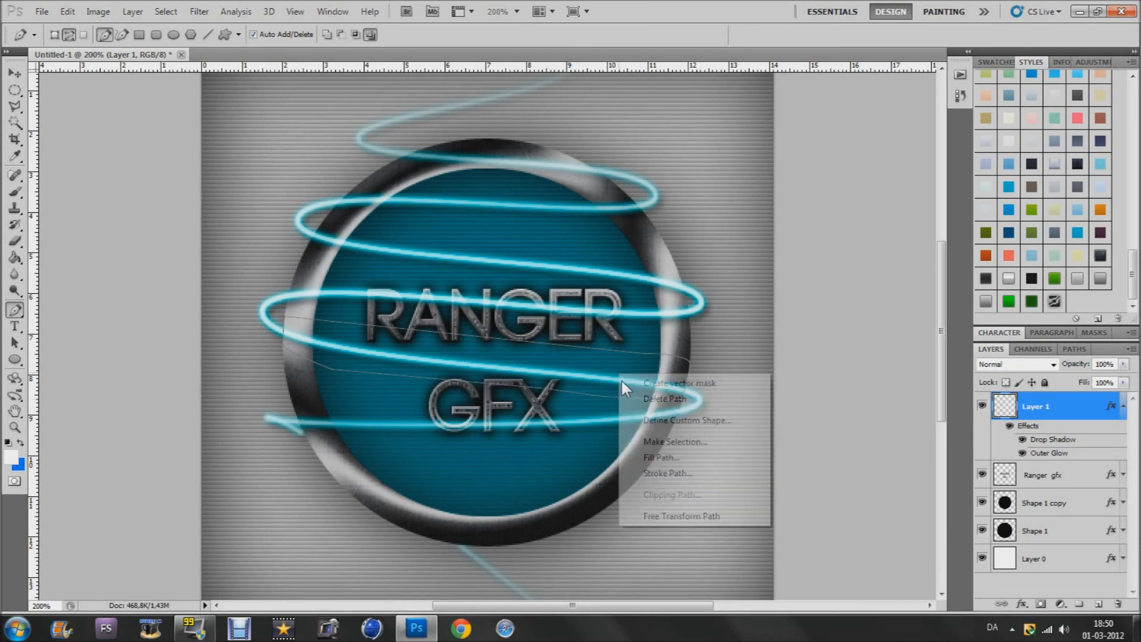
pyautogui.click(648, 442)
pyautogui.press('Return')
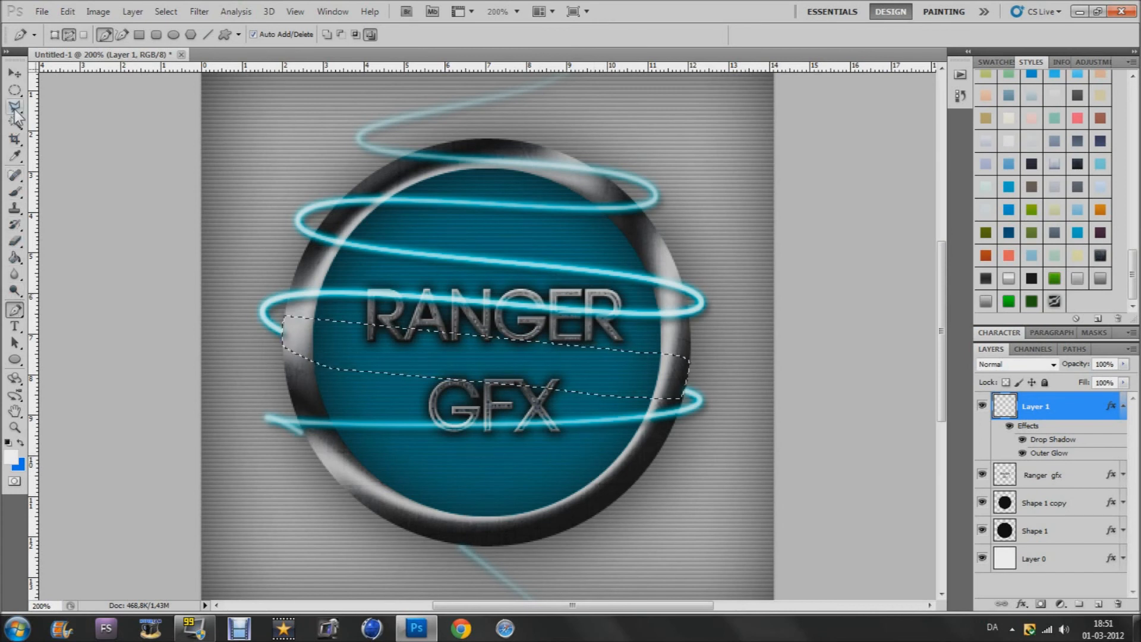
pyautogui.click(14, 90)
pyautogui.click(423, 378)
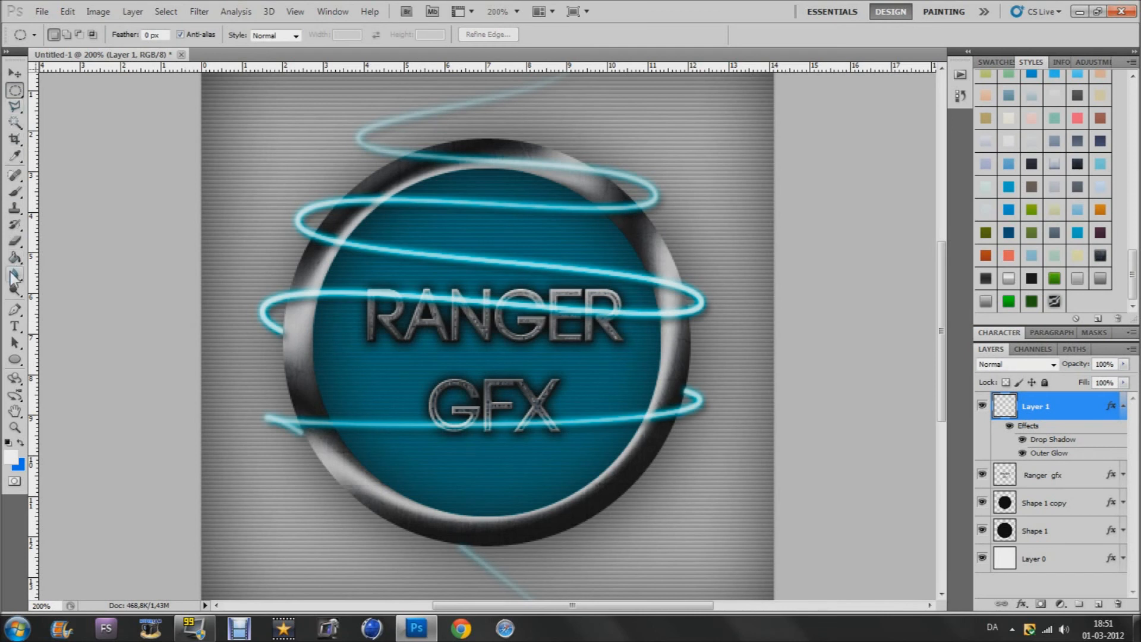
# Step: Erase the slanted strand above RANGER and the strand over the button's upper rim so the streak passes behind the button
pyautogui.click(13, 241)
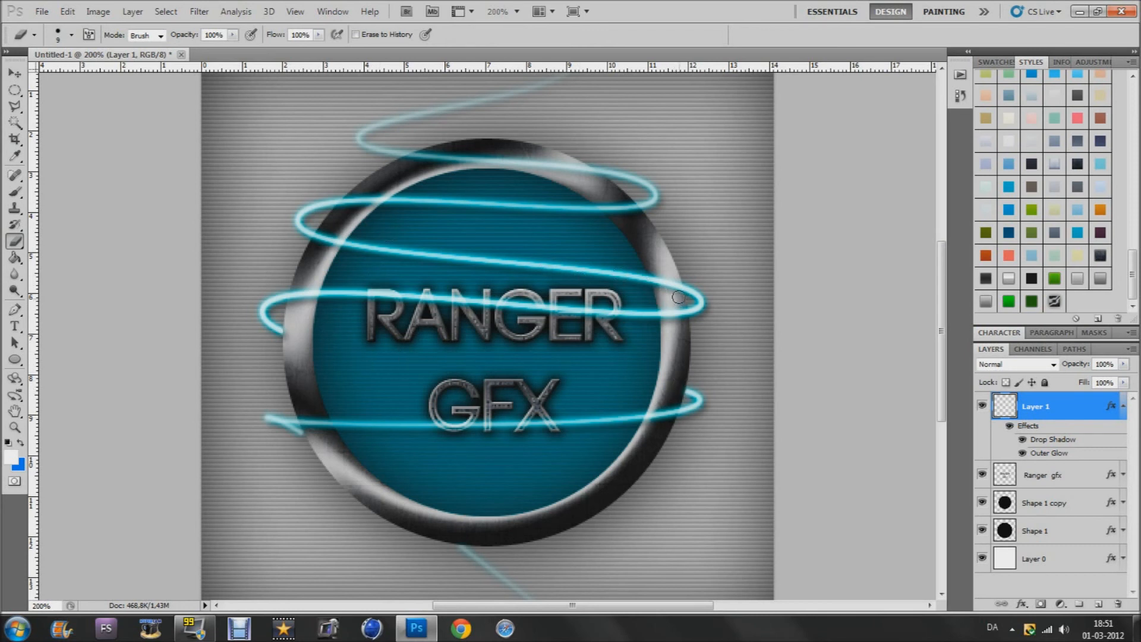
pyautogui.moveTo(675, 292)
pyautogui.mouseDown()
pyautogui.moveTo(621, 274)
pyautogui.moveTo(395, 259)
pyautogui.moveTo(410, 256)
pyautogui.moveTo(325, 232)
pyautogui.moveTo(316, 248)
pyautogui.mouseUp()
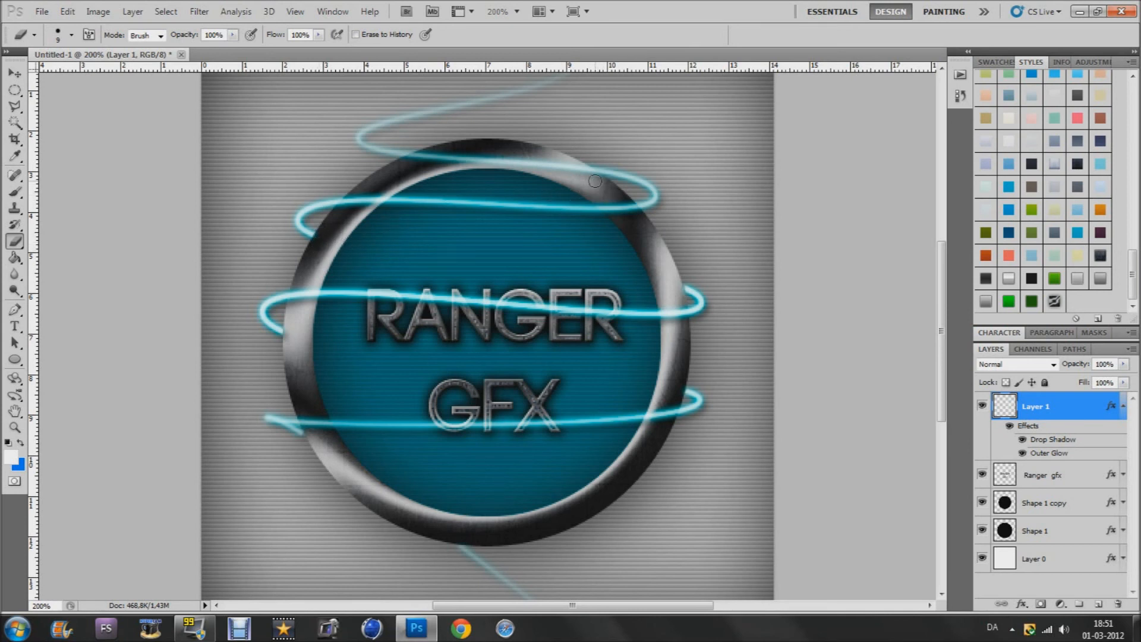
pyautogui.moveTo(589, 173)
pyautogui.mouseDown()
pyautogui.moveTo(517, 156)
pyautogui.moveTo(559, 169)
pyautogui.moveTo(424, 160)
pyautogui.mouseUp()
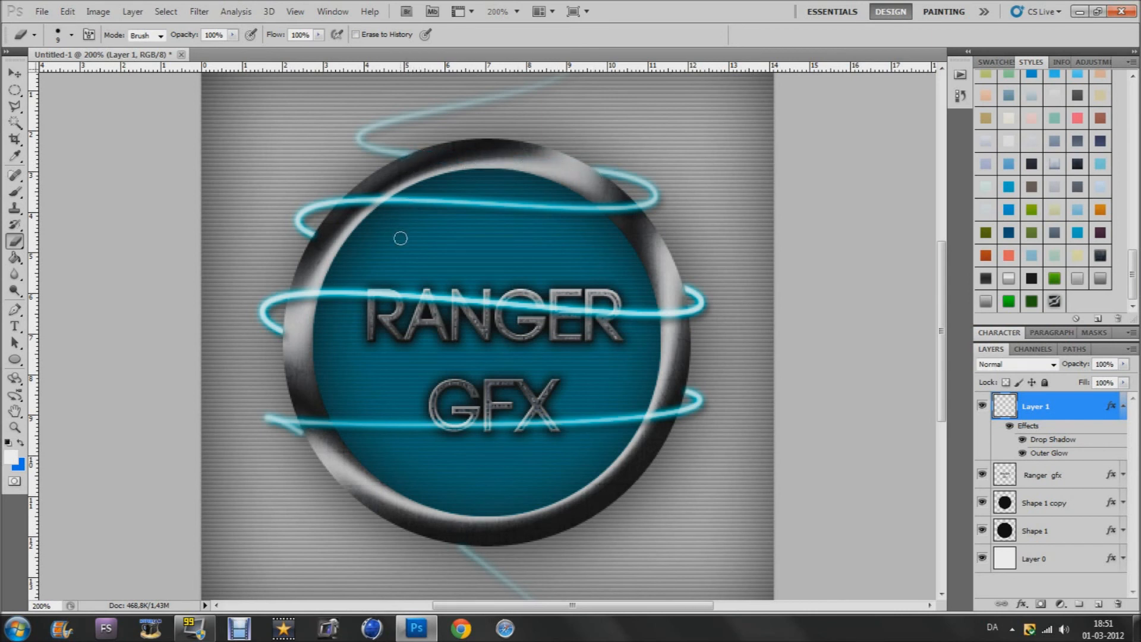
pyautogui.click(517, 12)
pyautogui.click(535, 63)
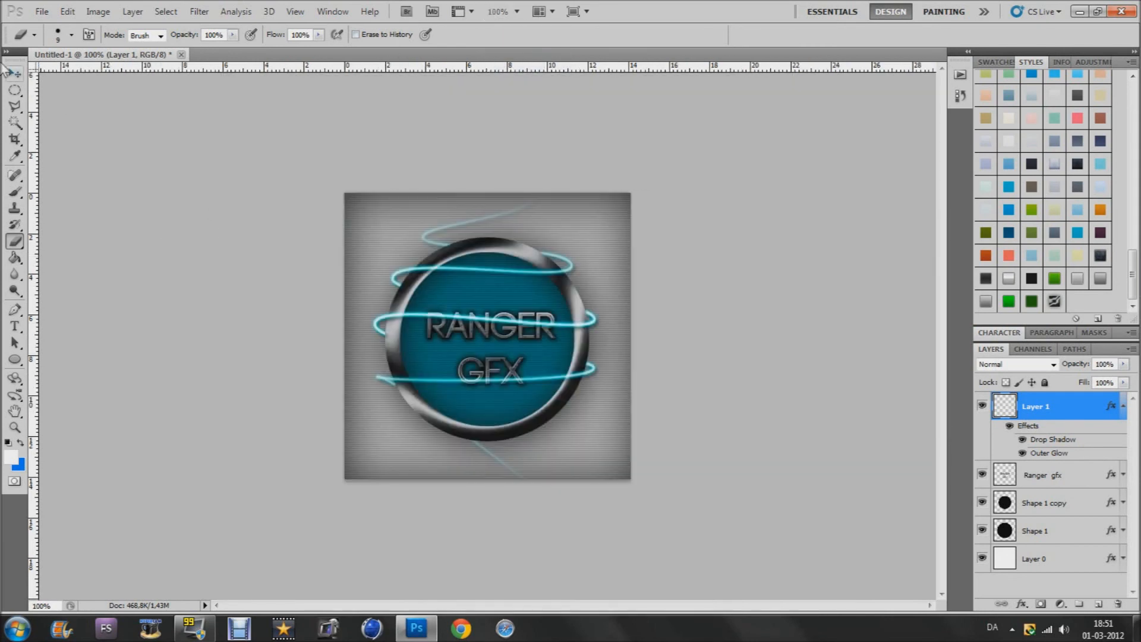
pyautogui.click(14, 73)
# Step: Open the finished reference image jj.png from the Photoshop ex folder on the desktop
pyautogui.click(43, 12)
pyautogui.press('Escape')
pyautogui.hotkey('ctrl', 'o')
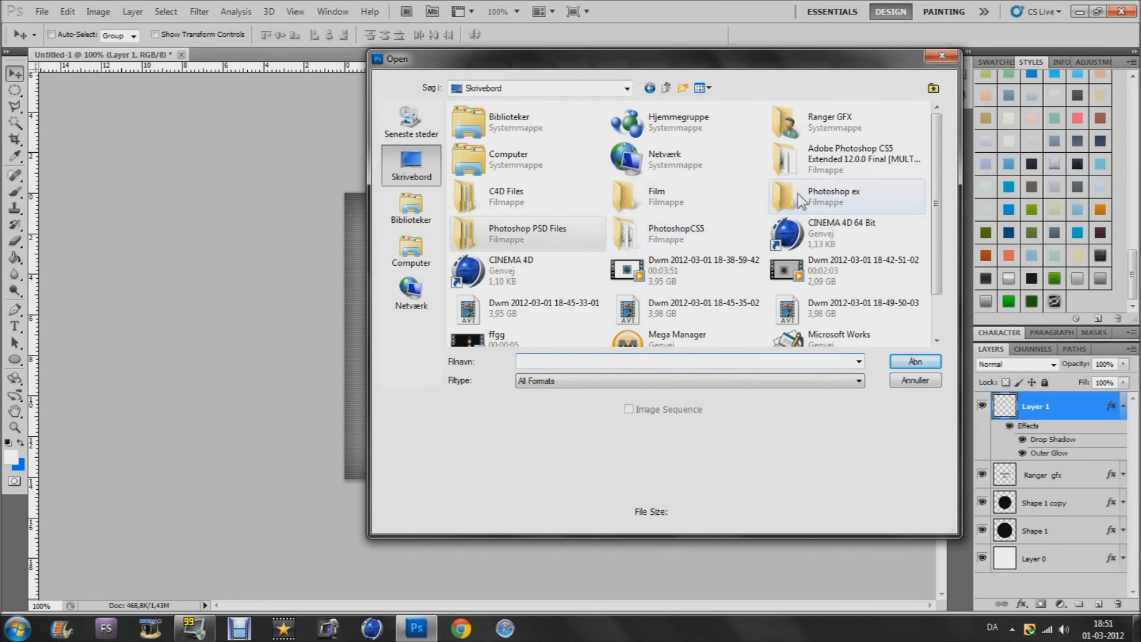
pyautogui.doubleClick(820, 196)
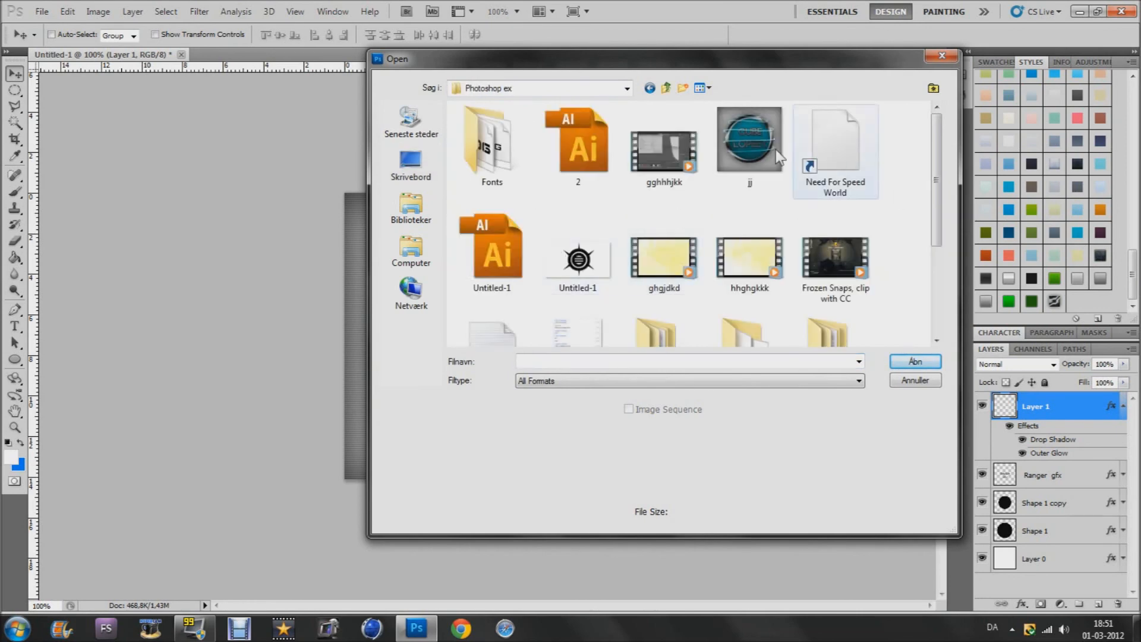
pyautogui.press('Escape')
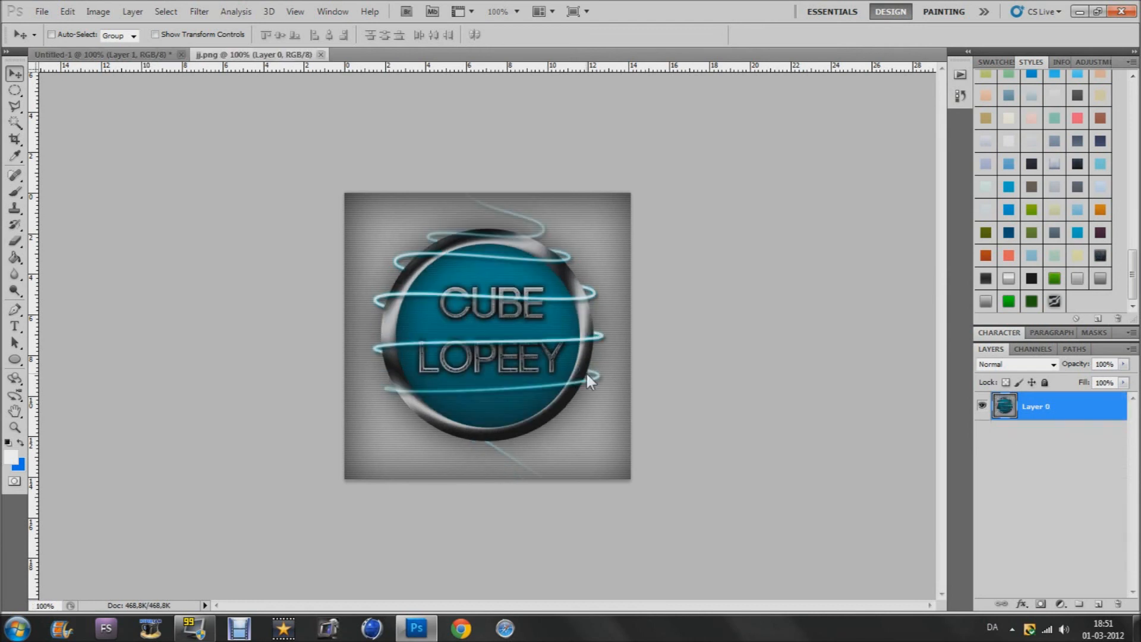
# Step: Compare the RANGER GFX button with the reference button in jj.png
pyautogui.click(145, 52)
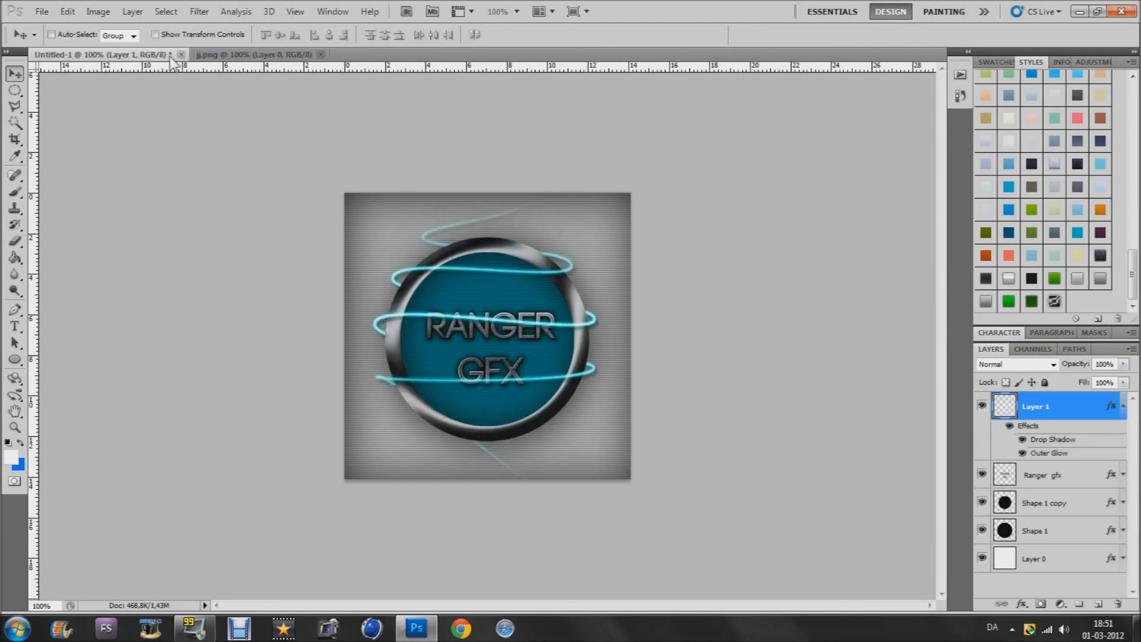
pyautogui.click(216, 56)
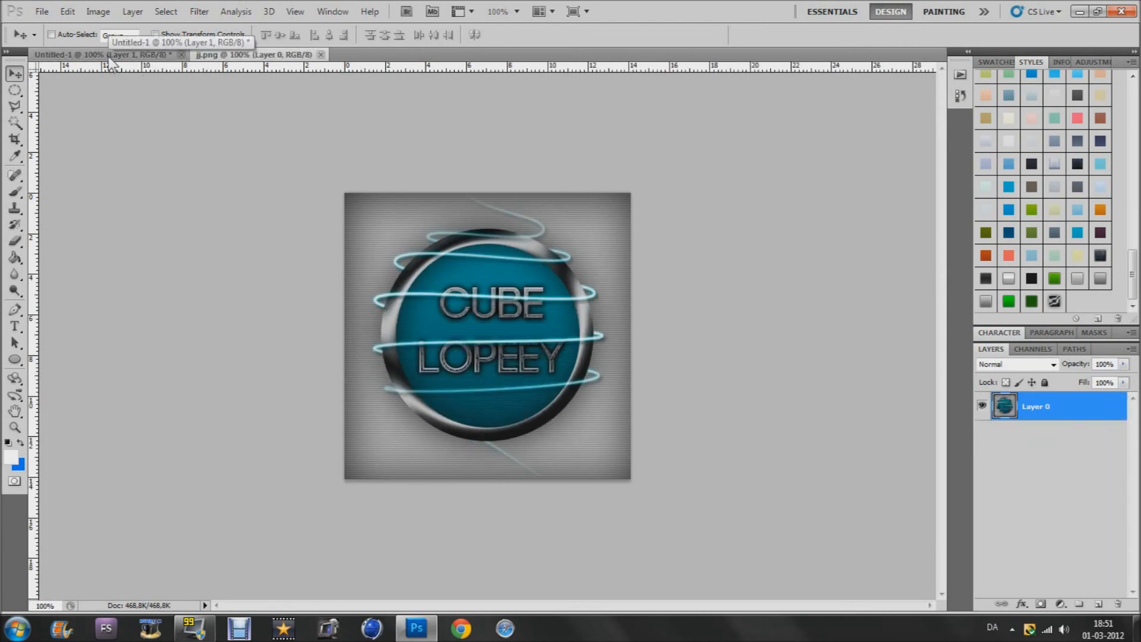
pyautogui.click(114, 56)
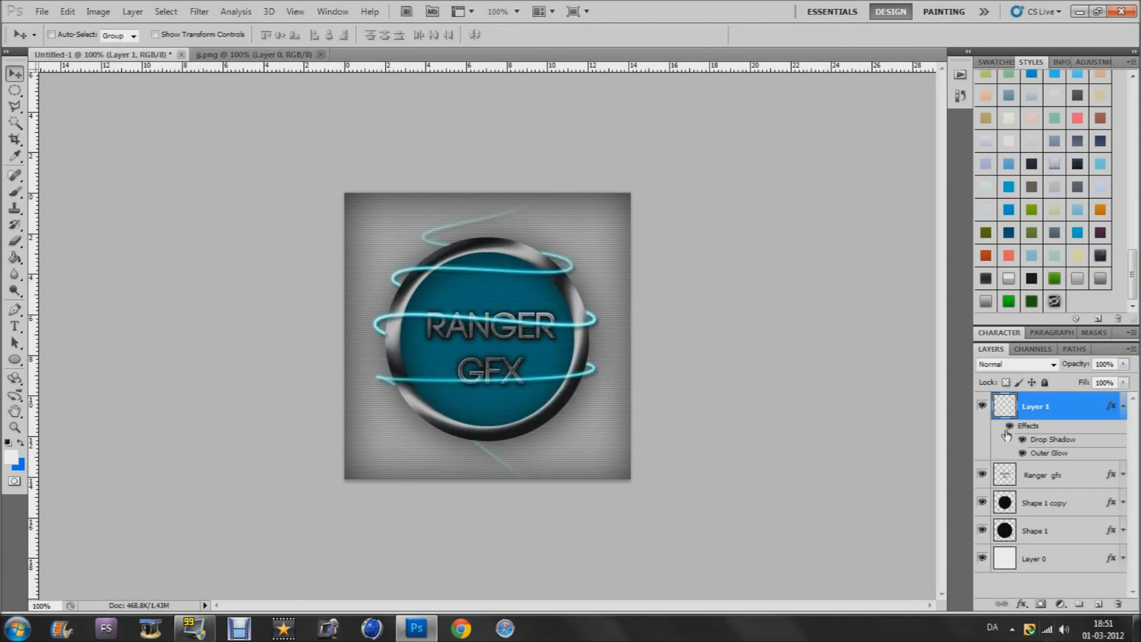
# Step: Set the inner teal circle's Gradient Overlay blend mode to Normal and check the button against jj.png
pyautogui.doubleClick(1006, 504)
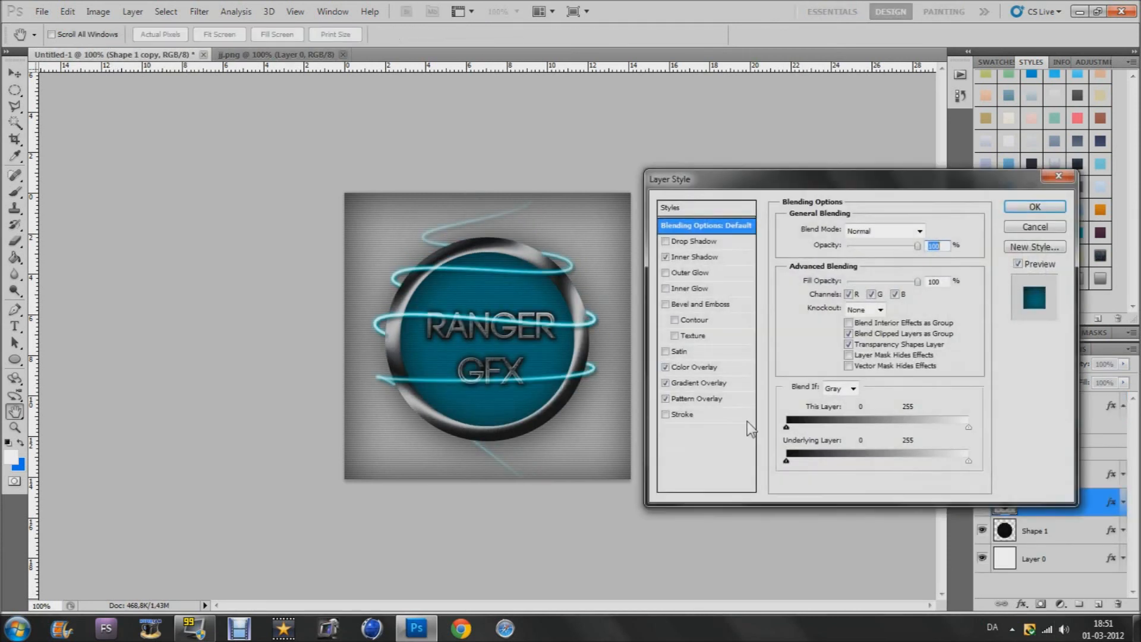
pyautogui.click(696, 367)
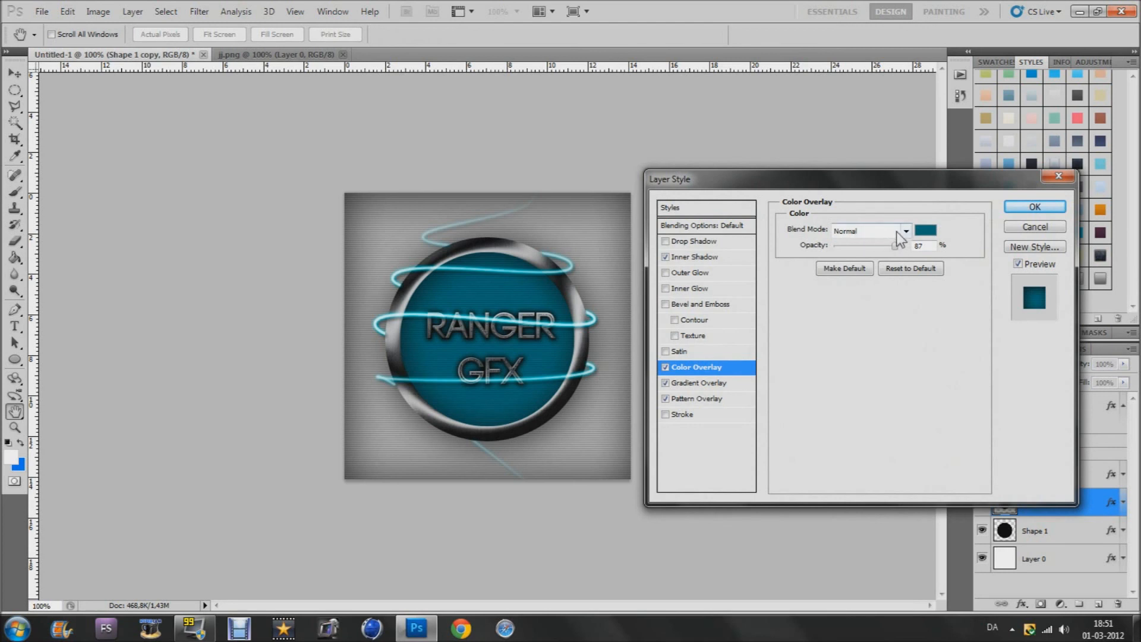
pyautogui.click(693, 382)
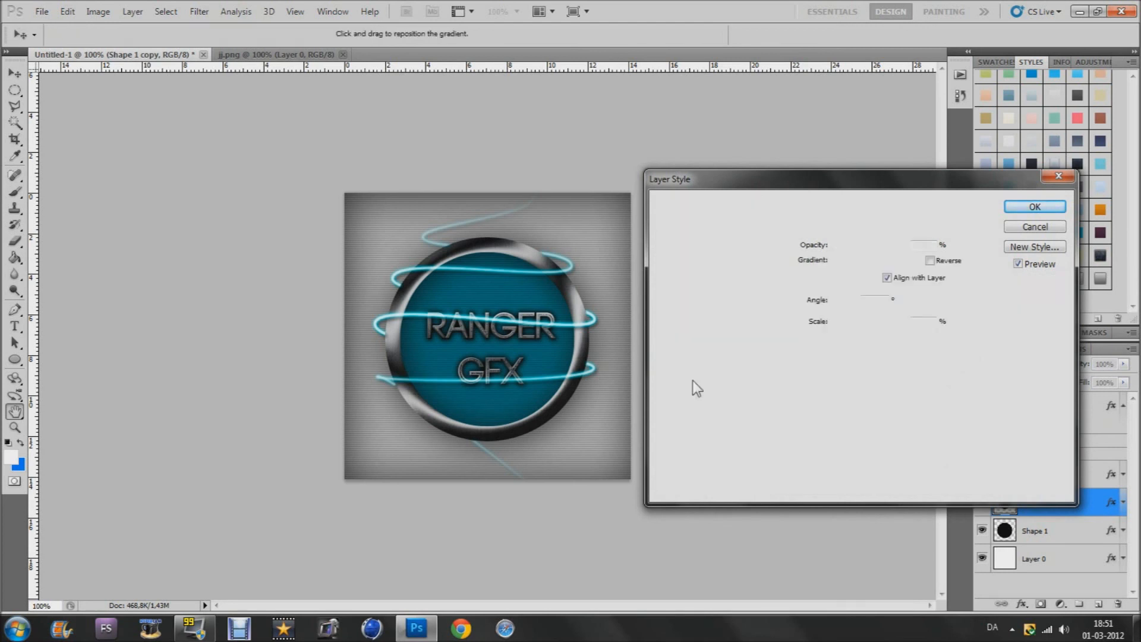
pyautogui.click(906, 231)
pyautogui.click(866, 257)
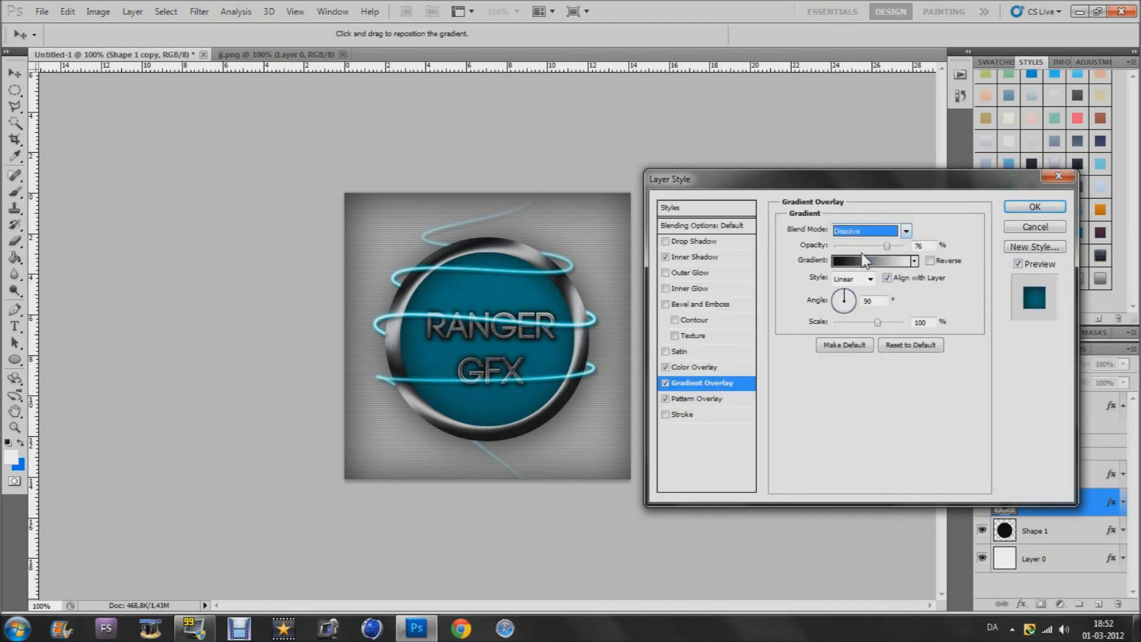
pyautogui.click(865, 233)
pyautogui.click(856, 248)
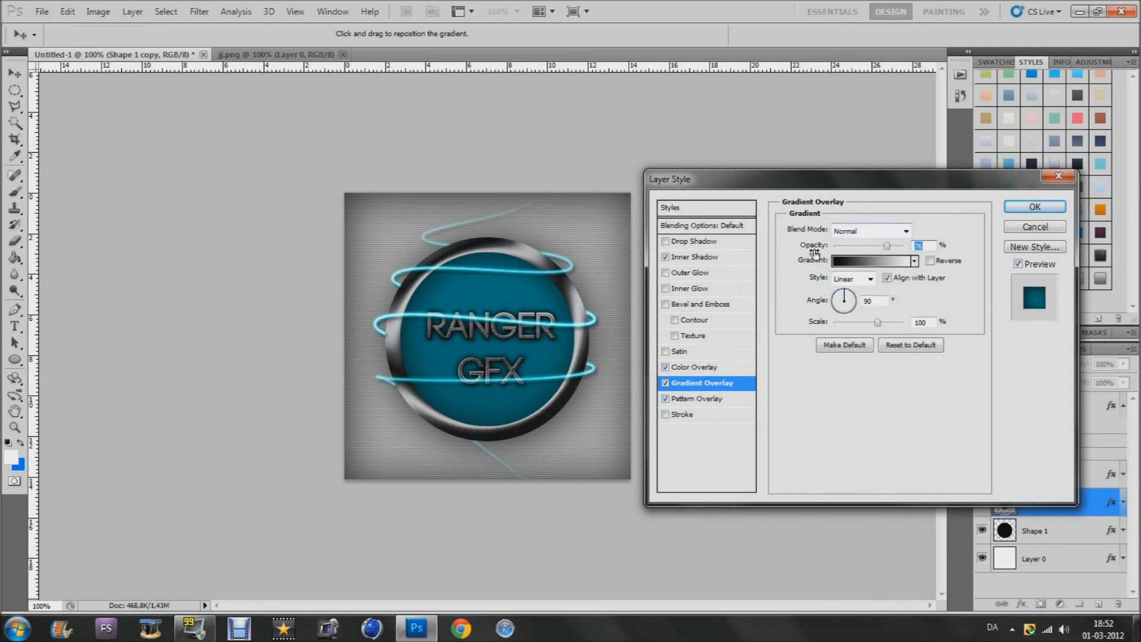
pyautogui.click(1028, 209)
pyautogui.click(269, 55)
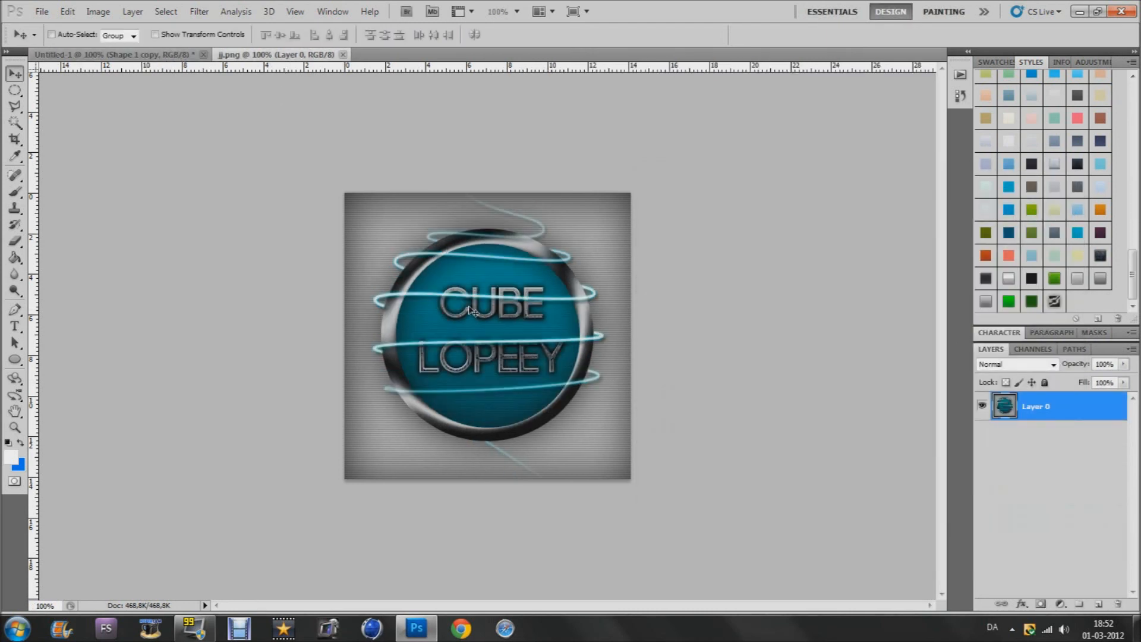
pyautogui.click(113, 54)
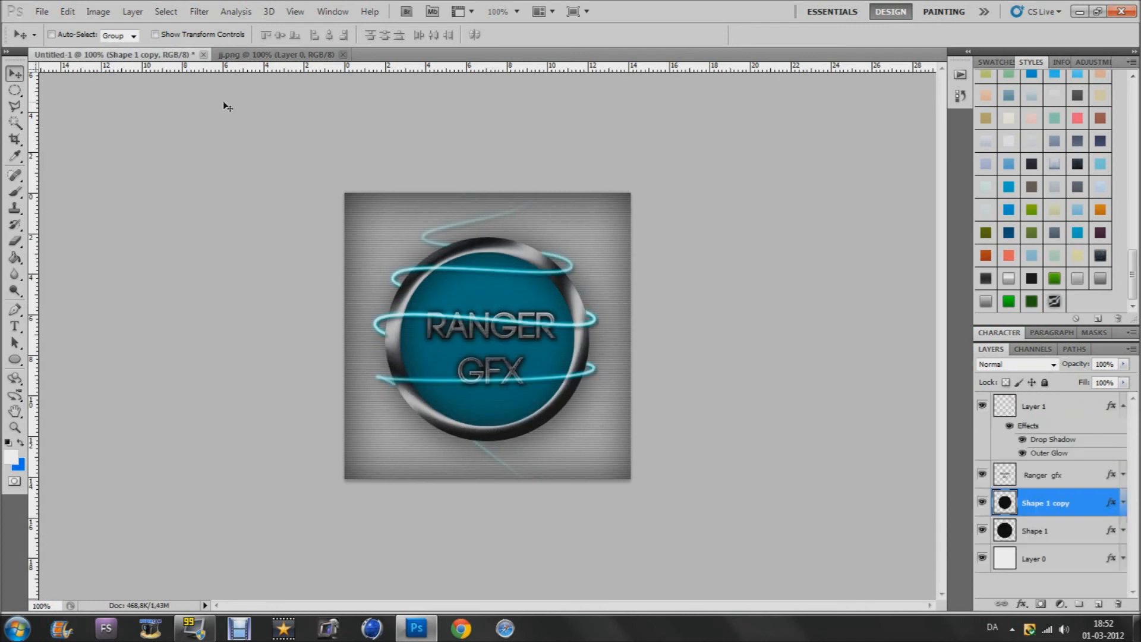
# Step: Scale the streak, text and both circle layers together to about 115% and centre them on the canvas
pyautogui.keyDown('shift'); pyautogui.click(1007, 535); pyautogui.keyUp('shift')
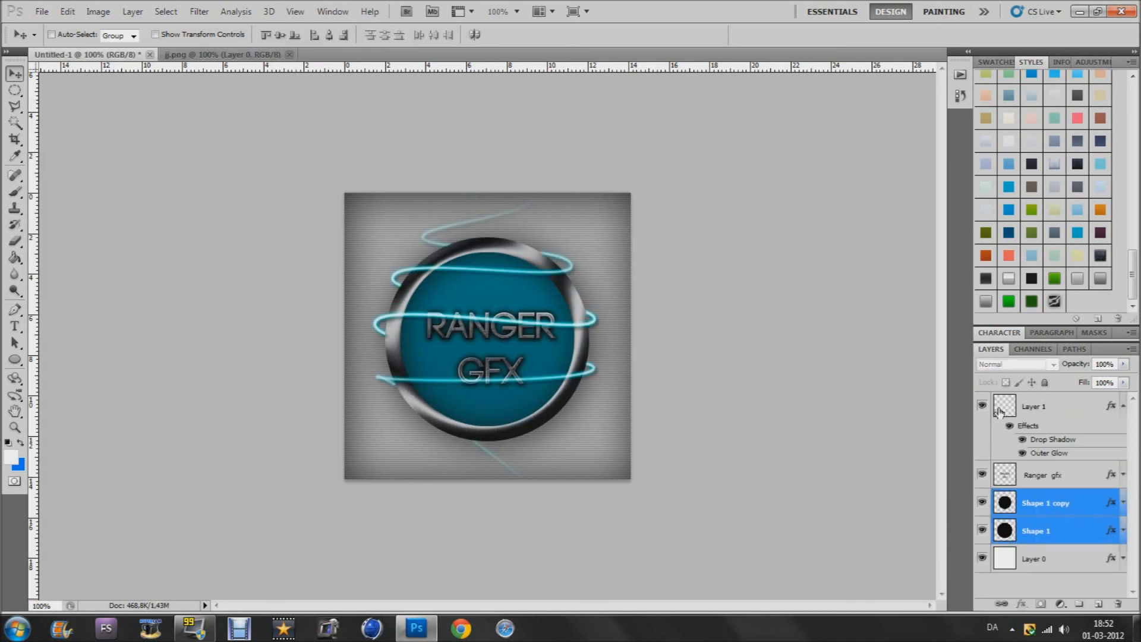
pyautogui.click(1010, 414)
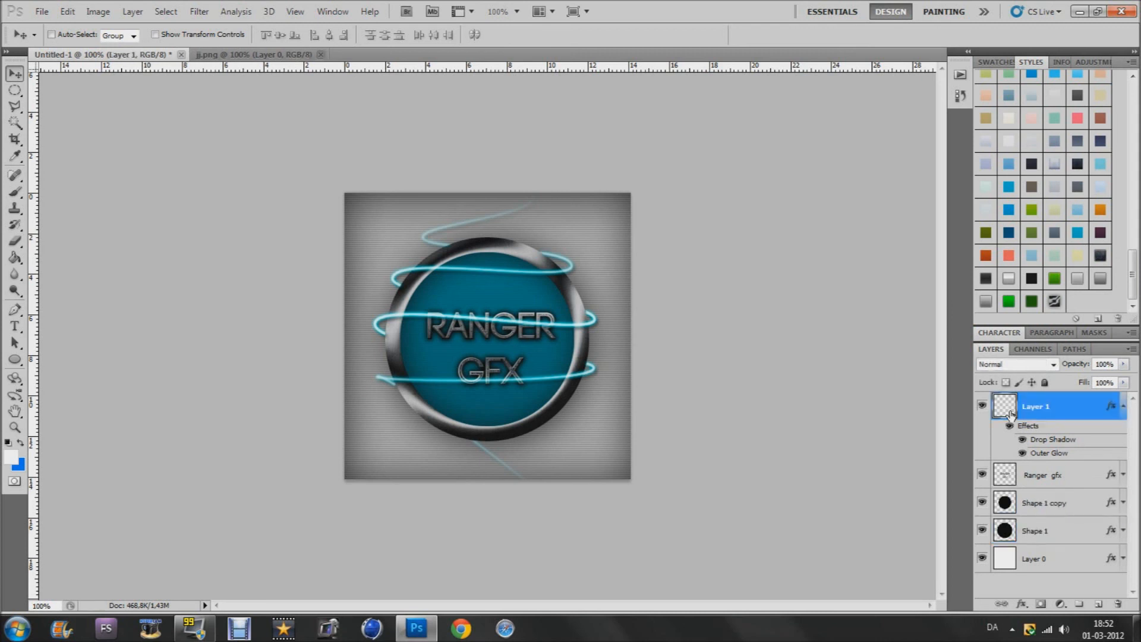
pyautogui.keyDown('shift'); pyautogui.click(1005, 512); pyautogui.keyUp('shift')
pyautogui.keyDown('shift'); pyautogui.click(1005, 537); pyautogui.keyUp('shift')
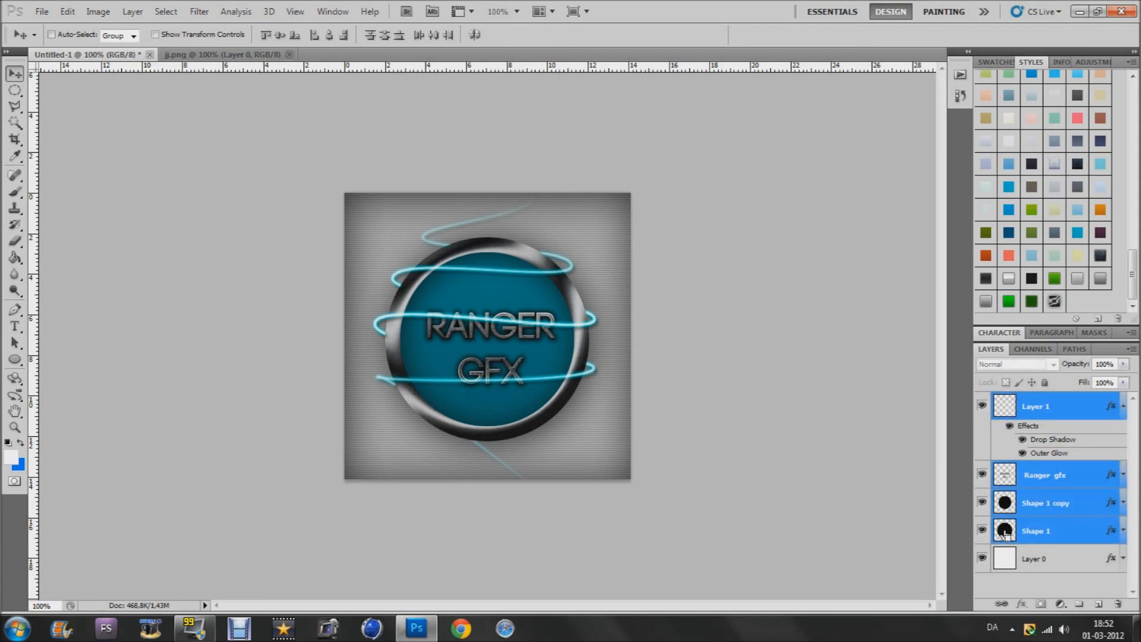
pyautogui.hotkey('ctrl', 't')
pyautogui.moveTo(597, 482); pyautogui.dragTo(622, 535)
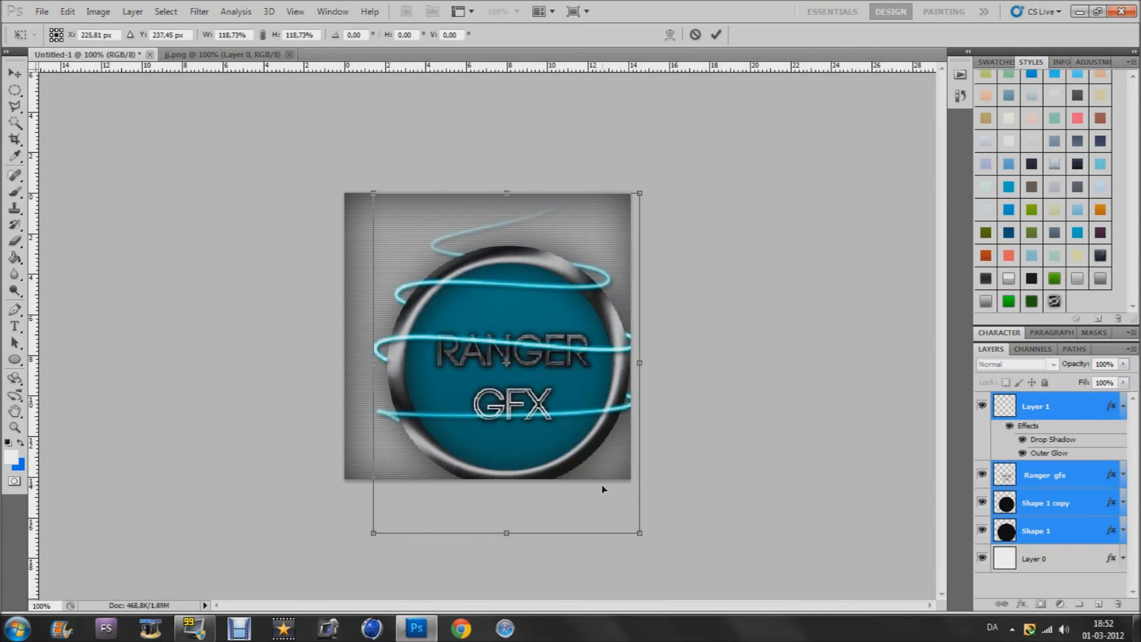
pyautogui.moveTo(591, 472); pyautogui.dragTo(574, 452)
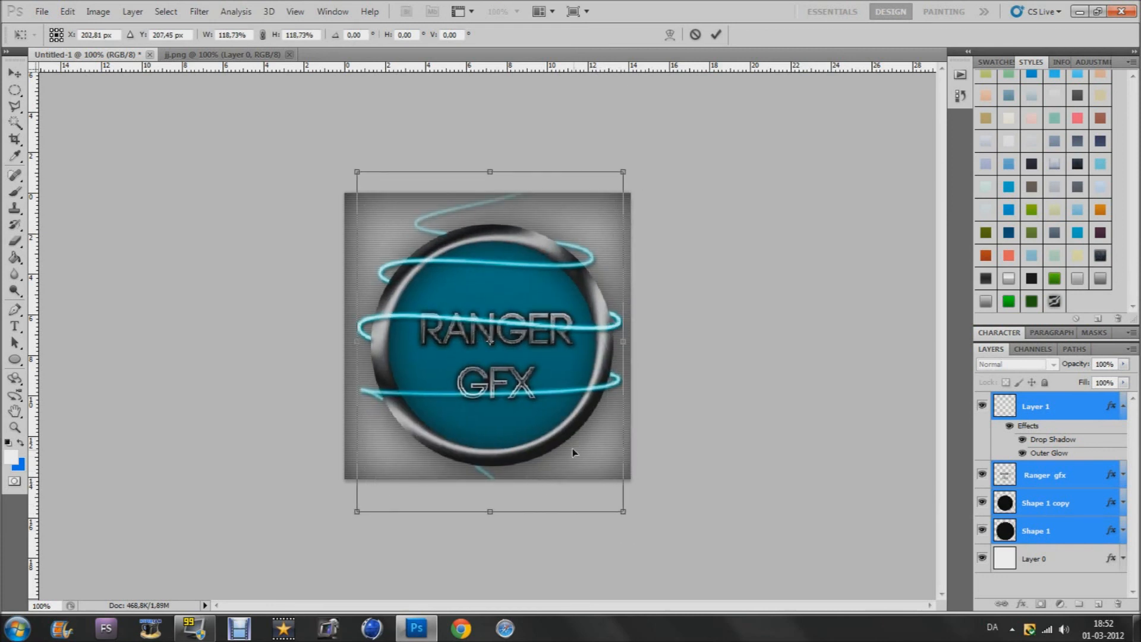
pyautogui.moveTo(621, 512); pyautogui.dragTo(614, 502)
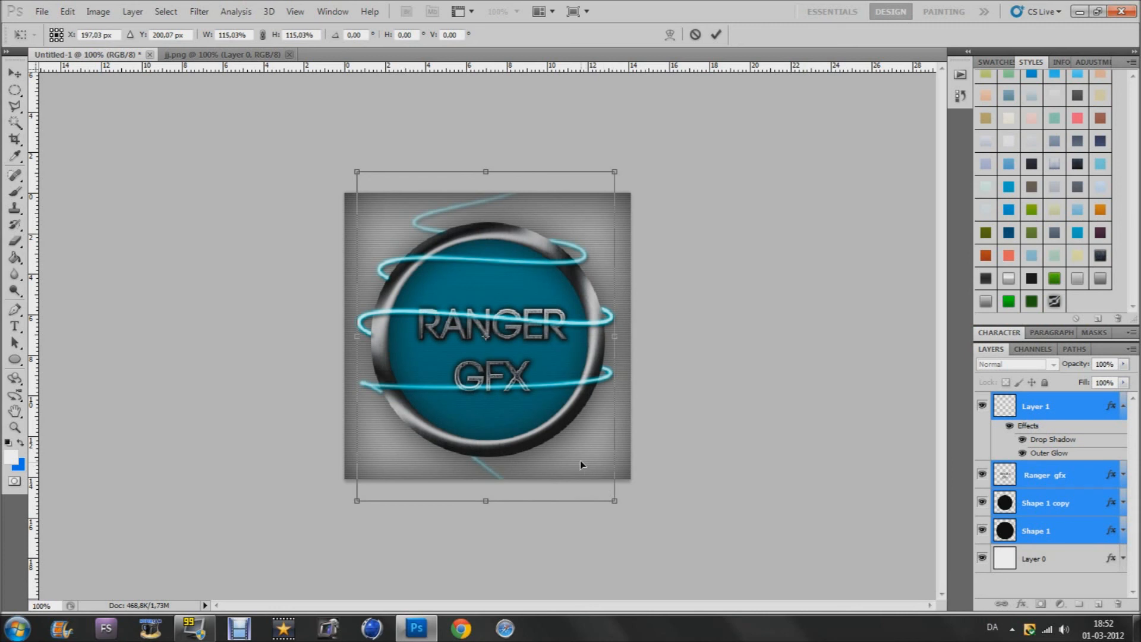
pyautogui.press('Return')
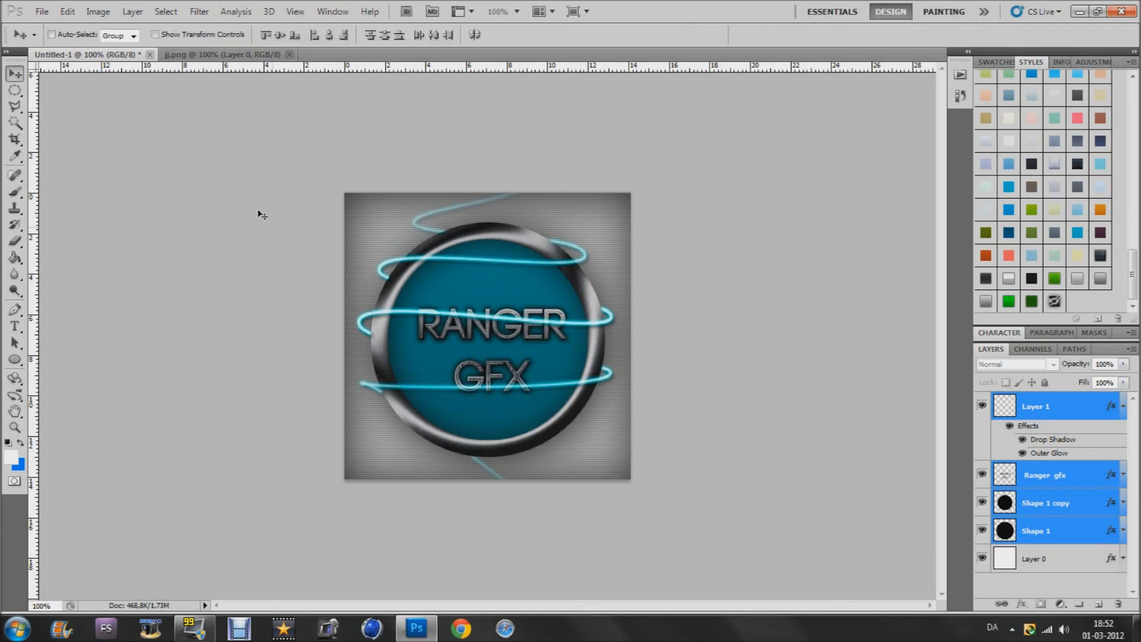
# Step: Compare the enlarged RANGER GFX button with the reference design in jj.png
pyautogui.click(232, 57)
pyautogui.click(94, 55)
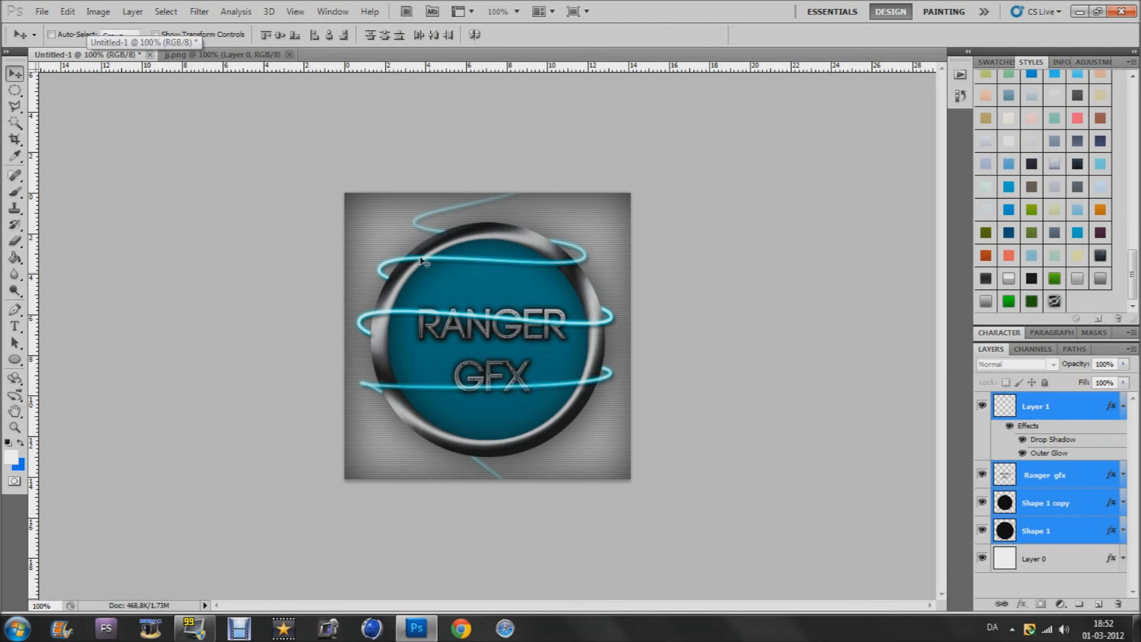
pyautogui.click(216, 55)
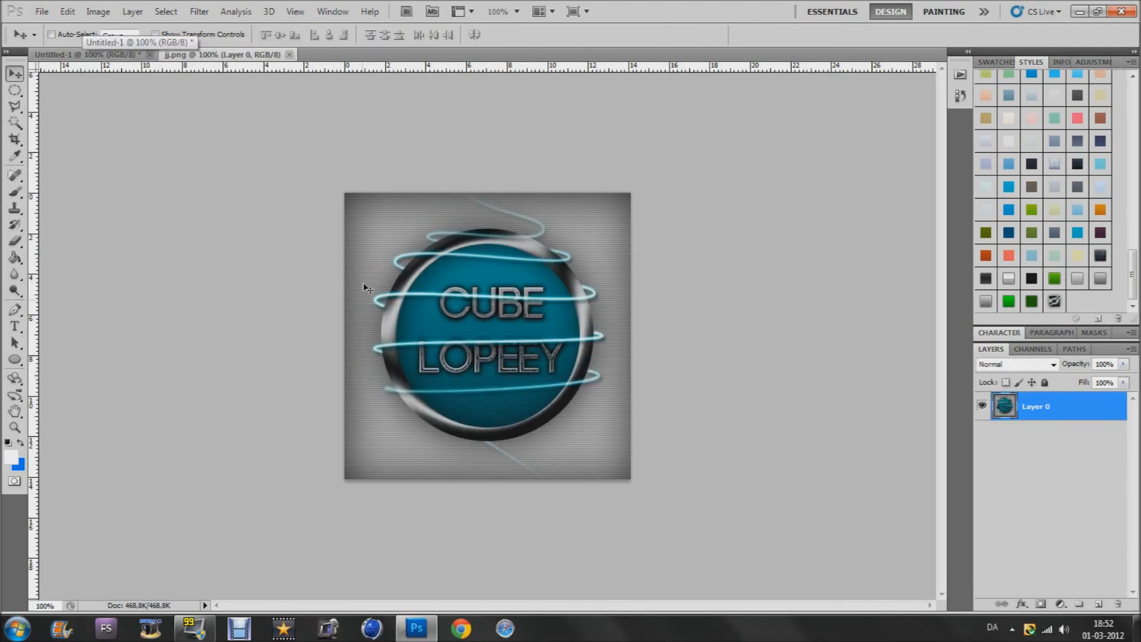
pyautogui.click(102, 56)
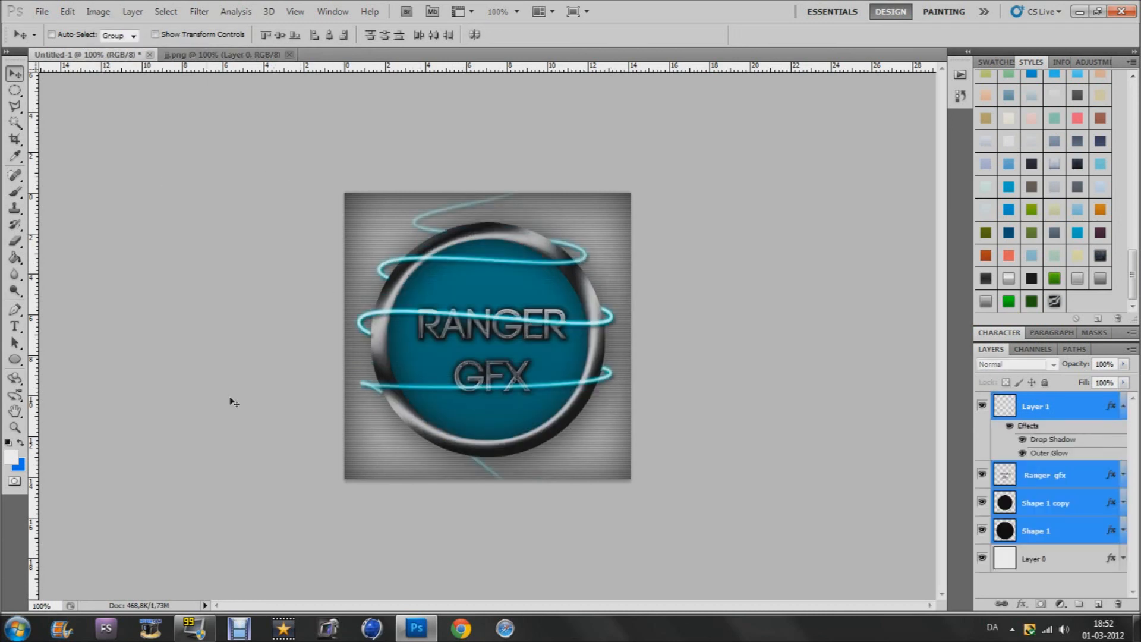